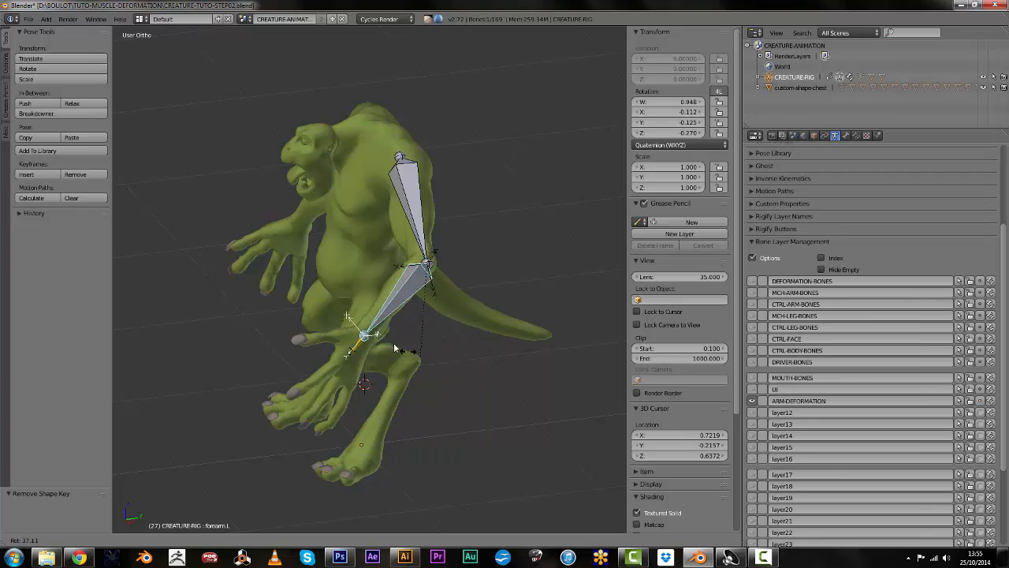
Rotate the left forearm bone and the left hand bone freely to test how the arm deforms
click(470, 360)
right_click(418, 370)
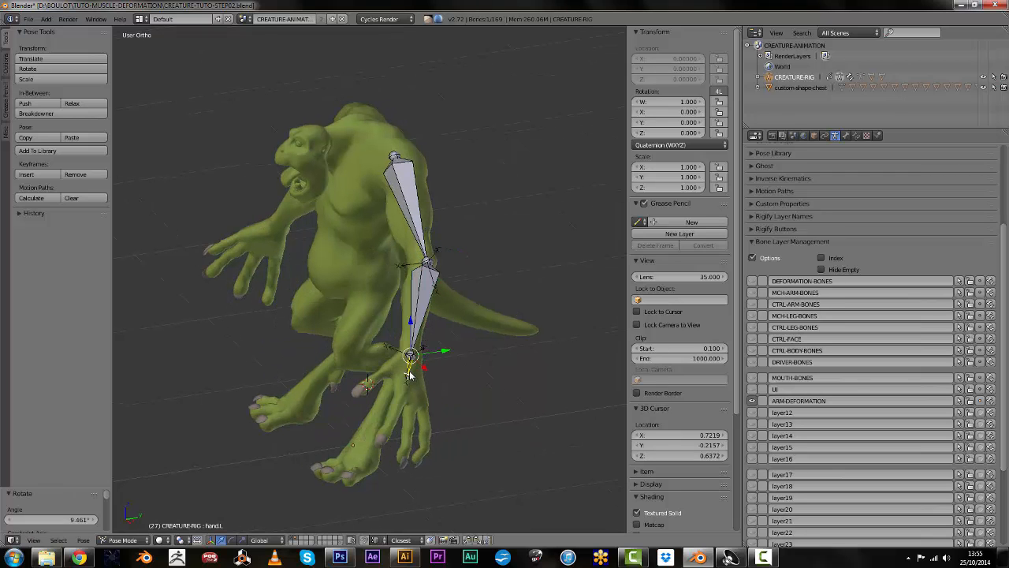
key(r)
click(441, 383)
middle_drag(442, 383, 480, 342)
Select the creature mesh and look over its Shape Keys settings and its body from the front
right_click(332, 294)
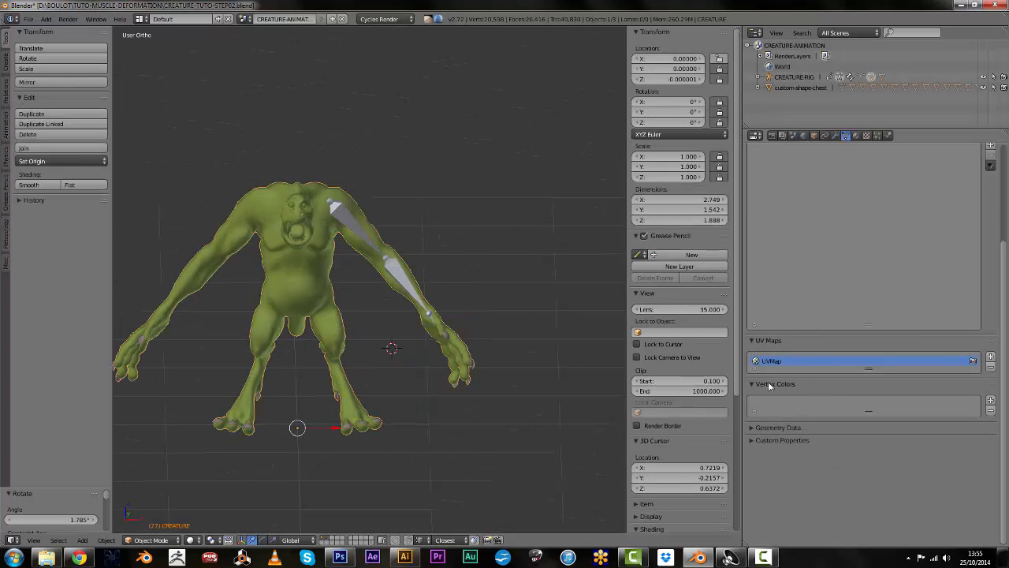
scroll(809, 202, up, 5)
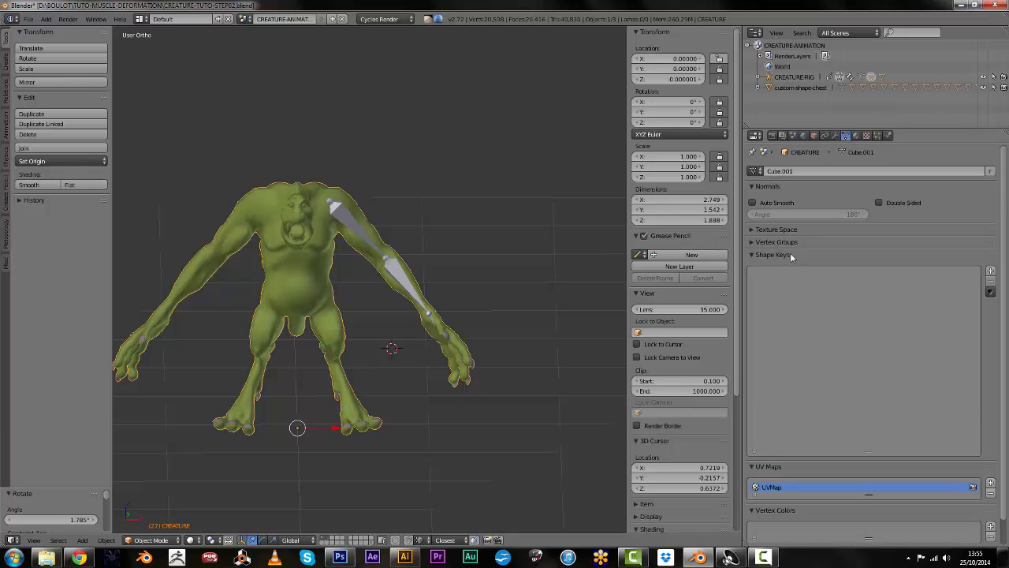
scroll(374, 294, up, 1)
scroll(374, 294, up, 3)
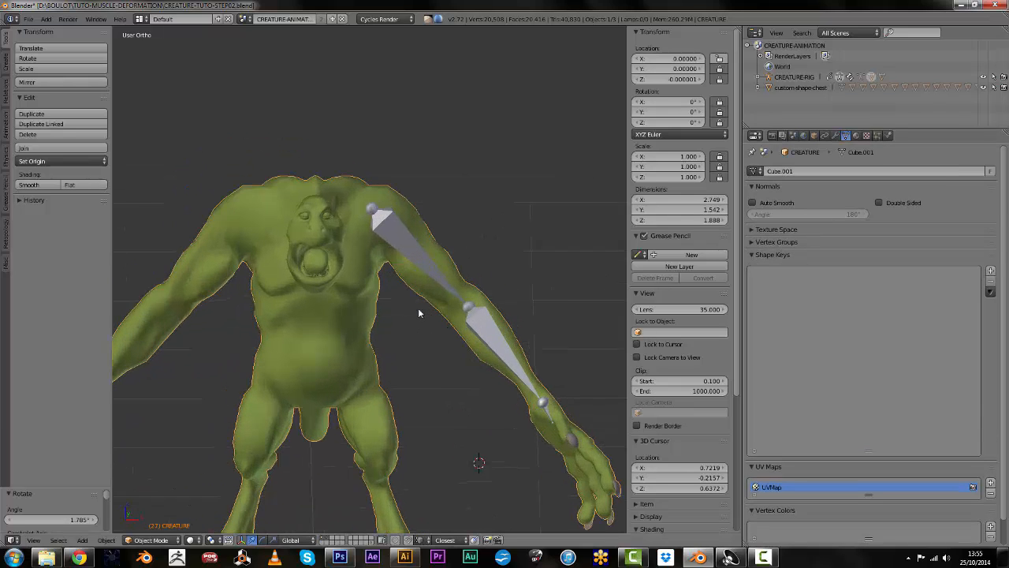
key(KP_1)
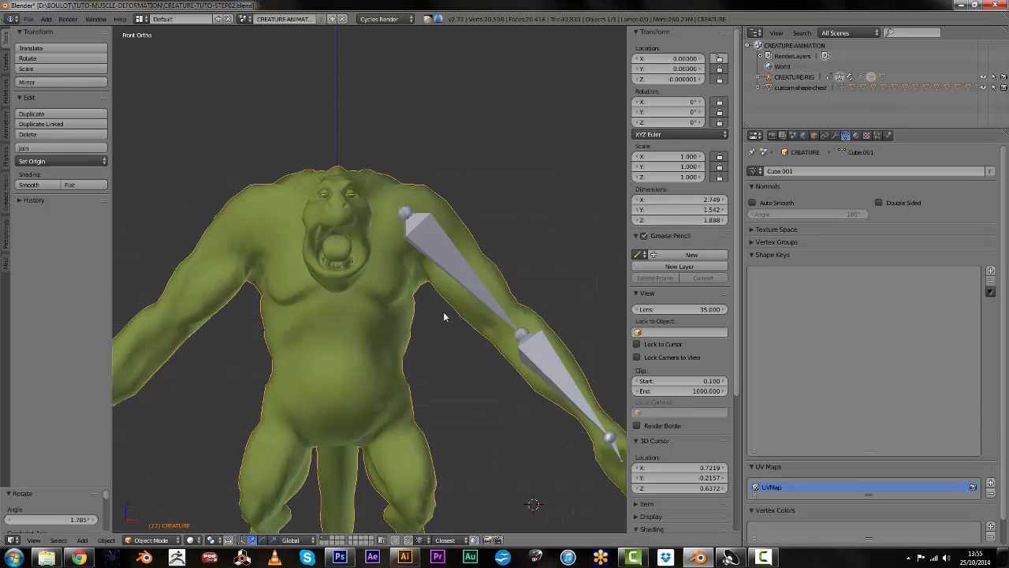
shift+middle_drag(443, 312, 427, 270)
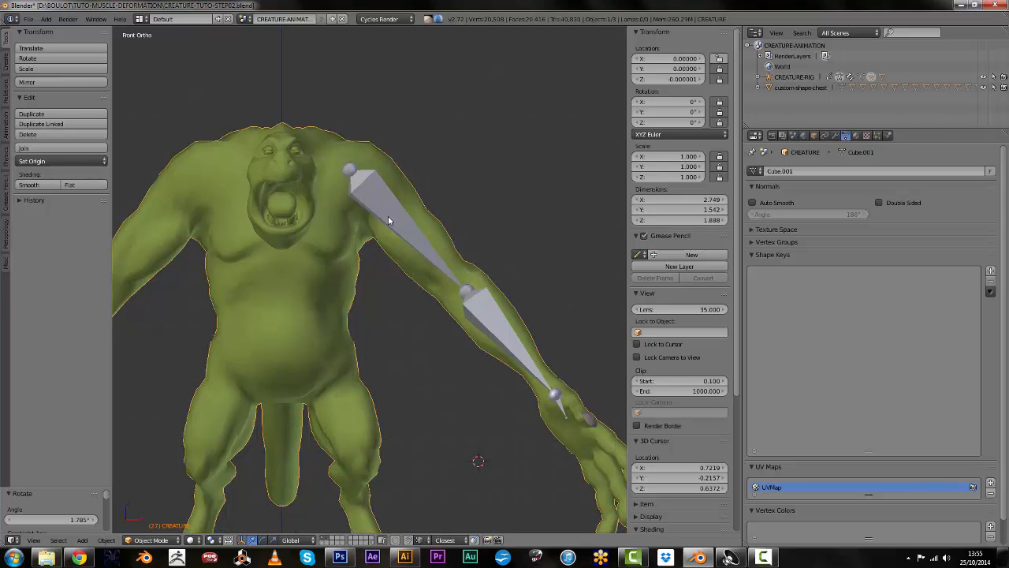
Clear the pose rotation of the arm bones
key(alt+r)
shift+middle_drag(380, 287, 346, 264)
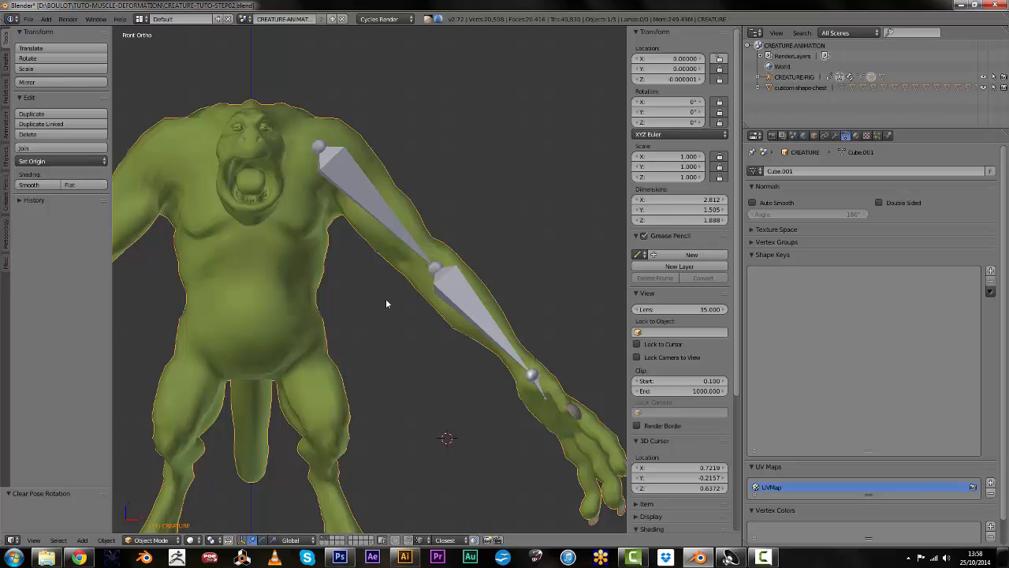
shift+middle_drag(489, 327, 521, 358)
Bend the left forearm bone by about -78° around its local Z axis in Pose Mode
right_click(478, 337)
key(ctrl+Tab)
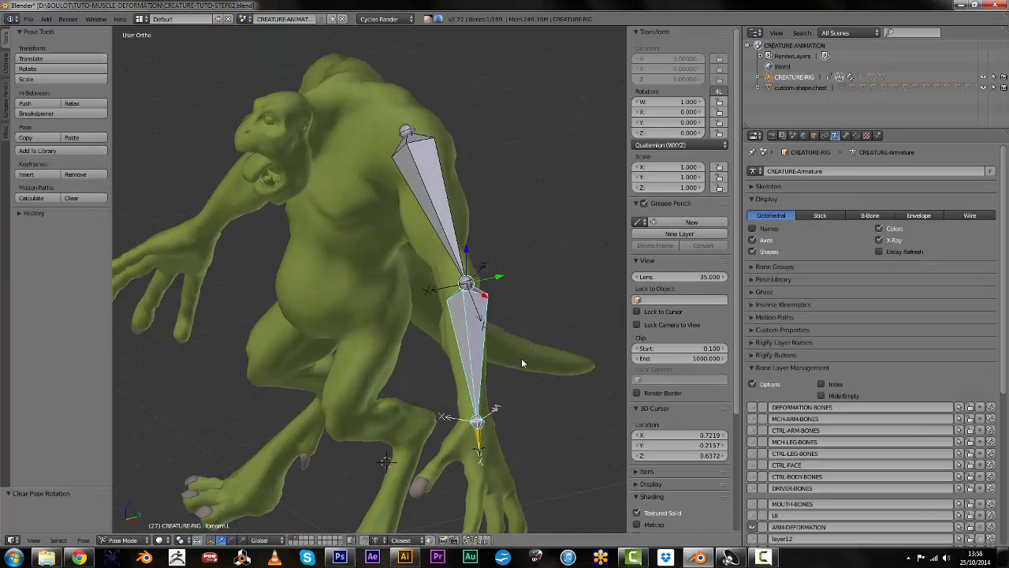
key(r)
key(z)
key(z)
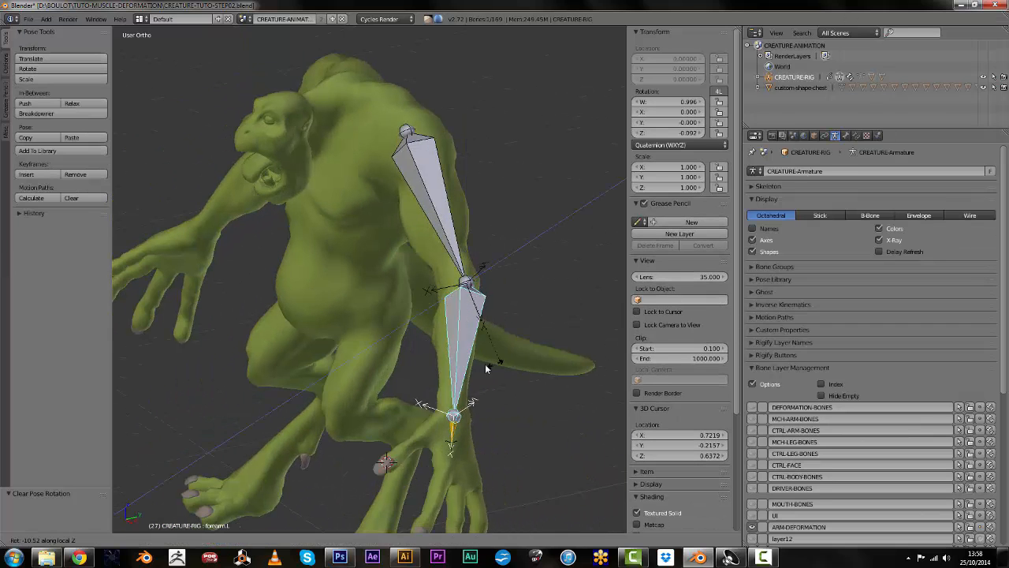
click(413, 337)
Rotate the left upper arm bone by about -42° around its local Y axis
middle_drag(413, 336, 484, 230)
right_click(469, 232)
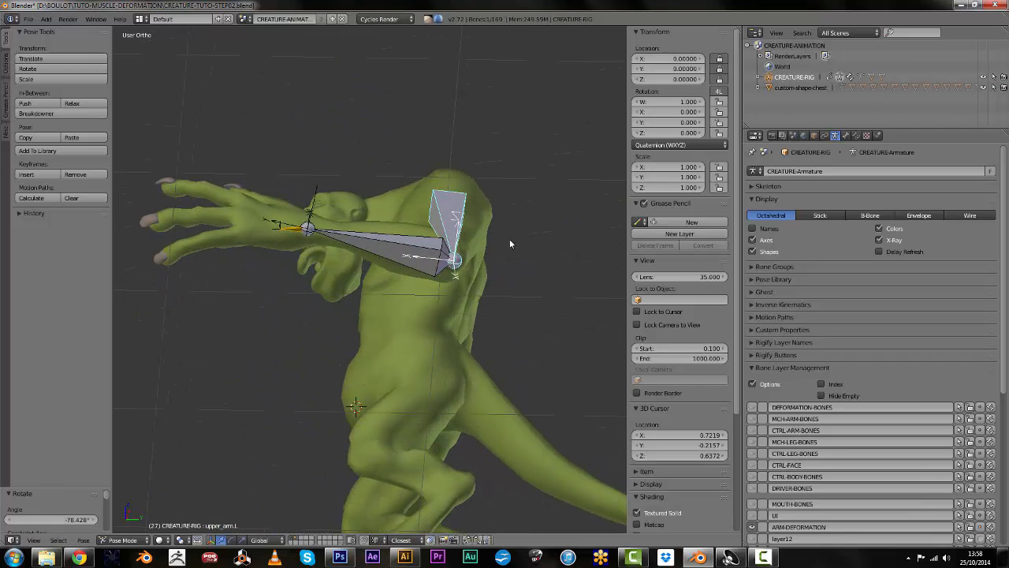
key(r)
key(r)
key(y)
key(y)
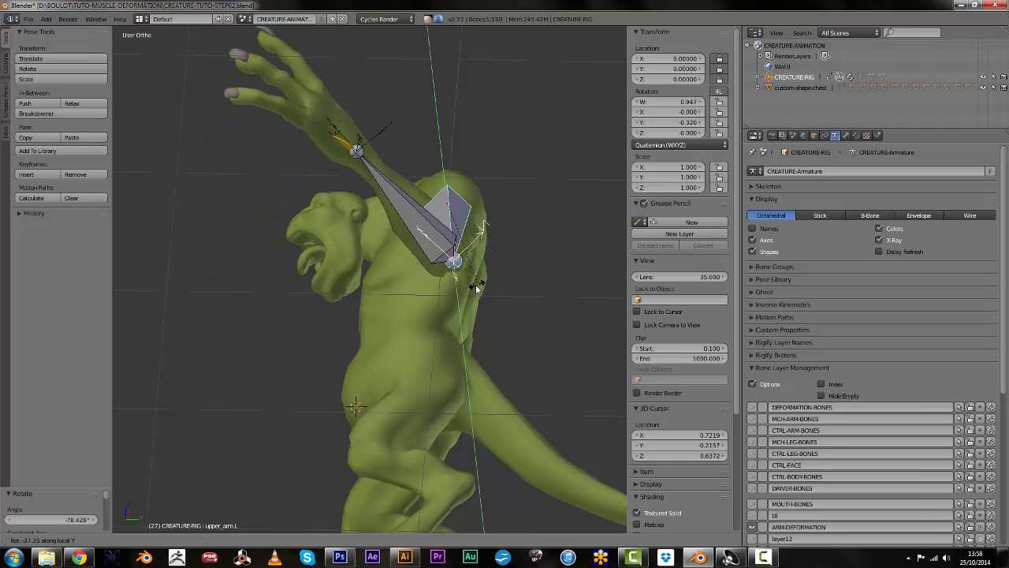
click(443, 250)
Rotate the left forearm bone freely by about 21° so it points further upward
right_click(420, 220)
key(r)
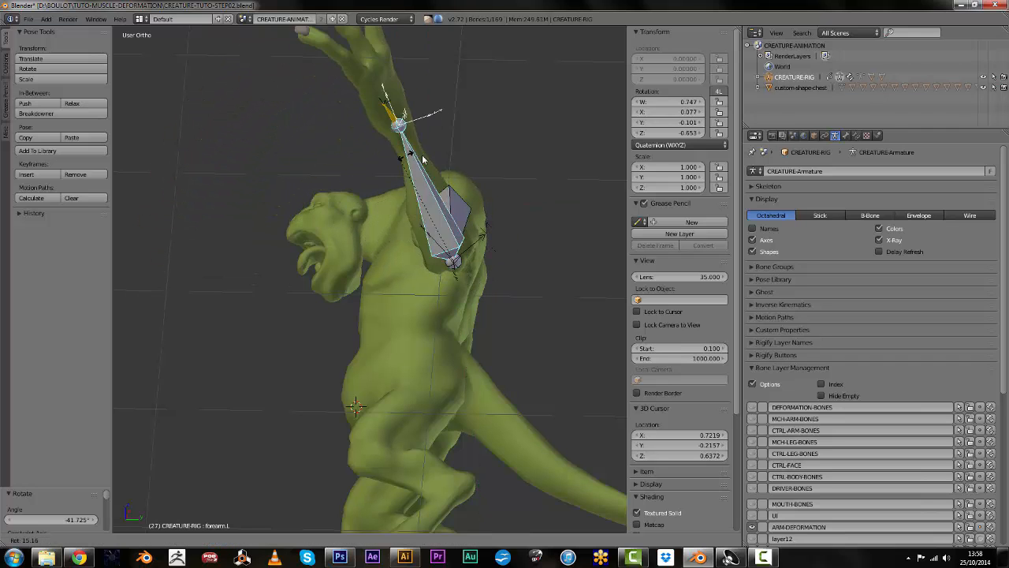
click(411, 156)
Twist the left upper arm bone a further -17° or so around its local Y axis
middle_drag(396, 166, 494, 220)
right_click(462, 227)
key(r)
key(y)
key(y)
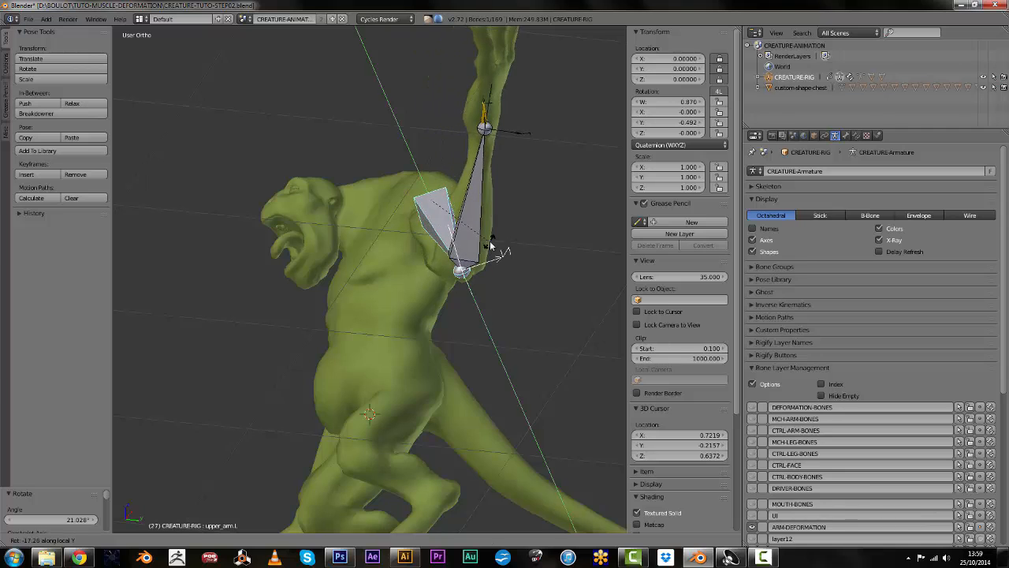
click(492, 240)
From the front, fold the left forearm about -11° closer to the upper arm around Z
key(KP_1)
shift+middle_drag(369, 264, 426, 324)
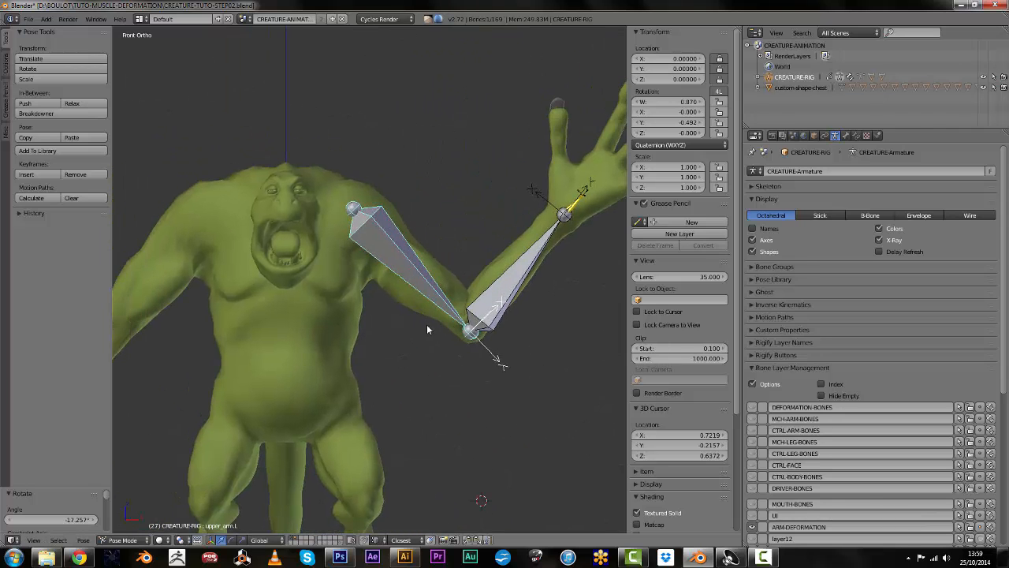
scroll(473, 311, up, 1)
right_click(535, 275)
scroll(555, 264, up, 1)
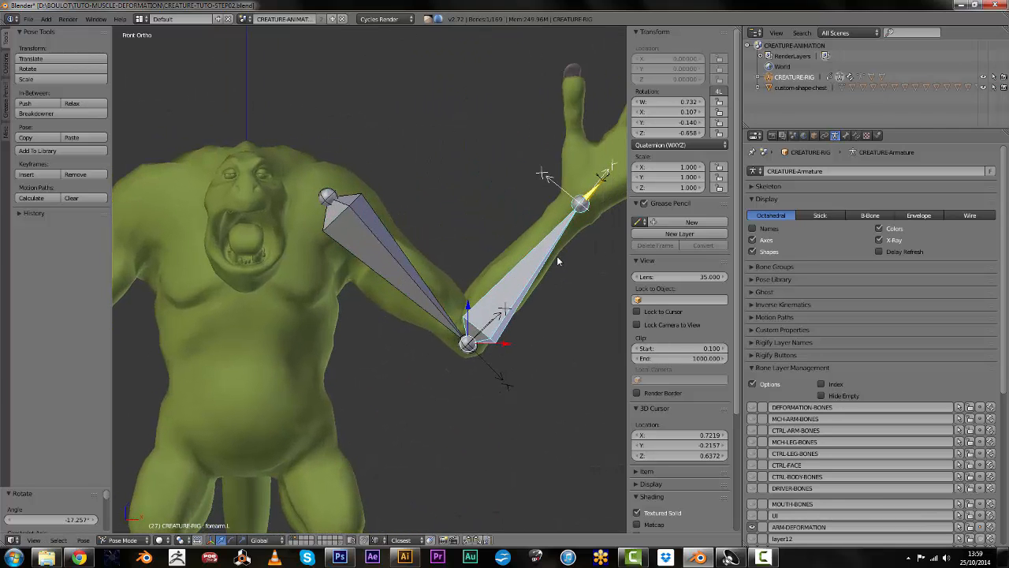
key(r)
key(z)
click(527, 252)
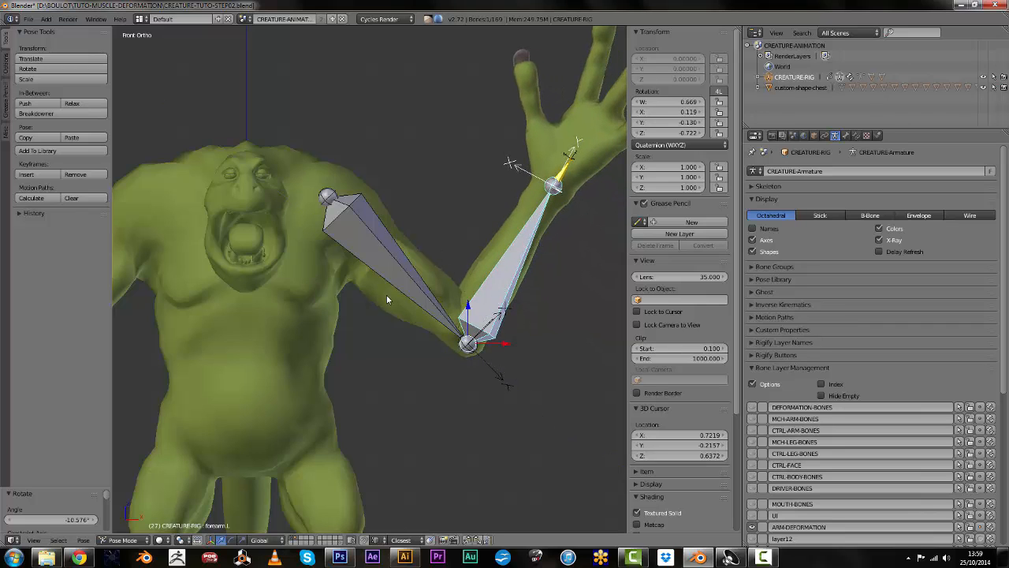
Turn off X-Ray display for the creature's armature and check the bent left arm
right_click(385, 257)
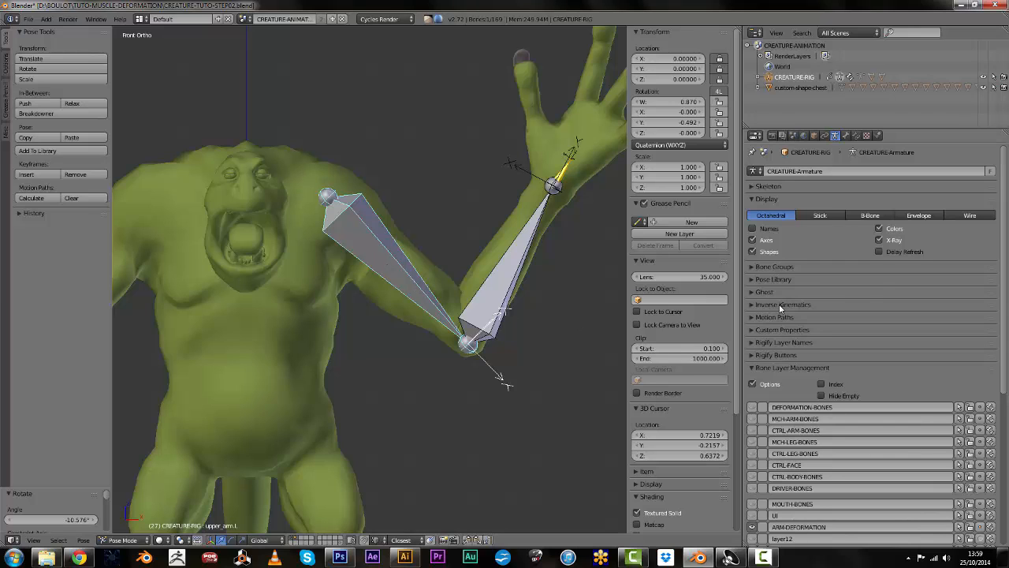
click(878, 241)
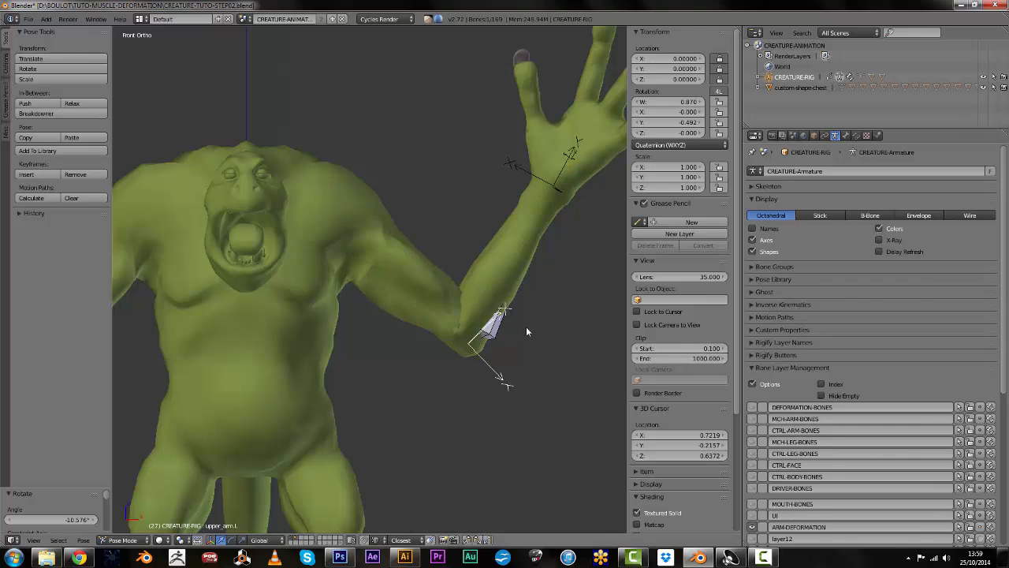
shift+middle_drag(533, 334, 500, 344)
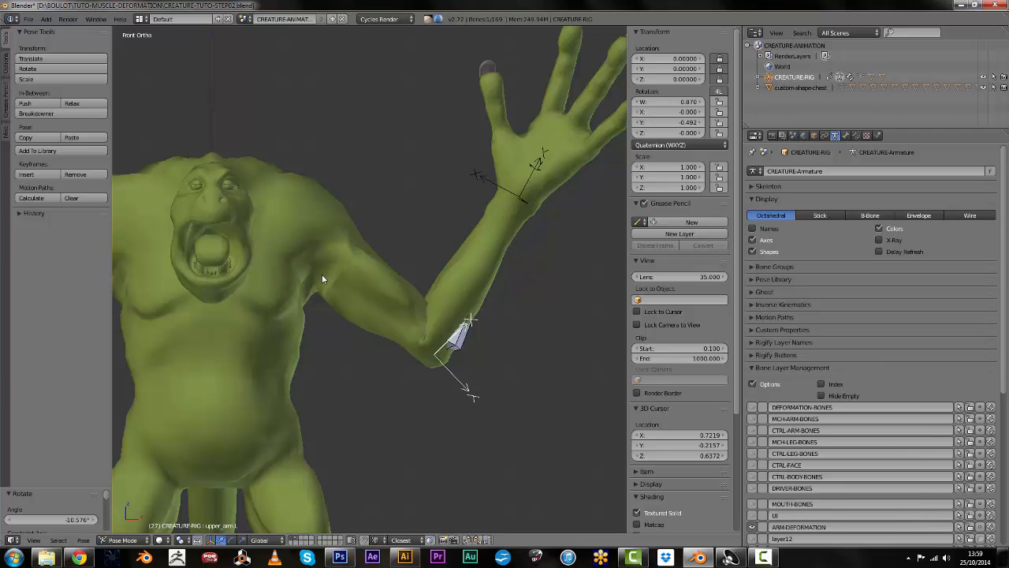
scroll(429, 291, up, 3)
scroll(423, 313, down, 3)
shift+middle_drag(398, 317, 446, 313)
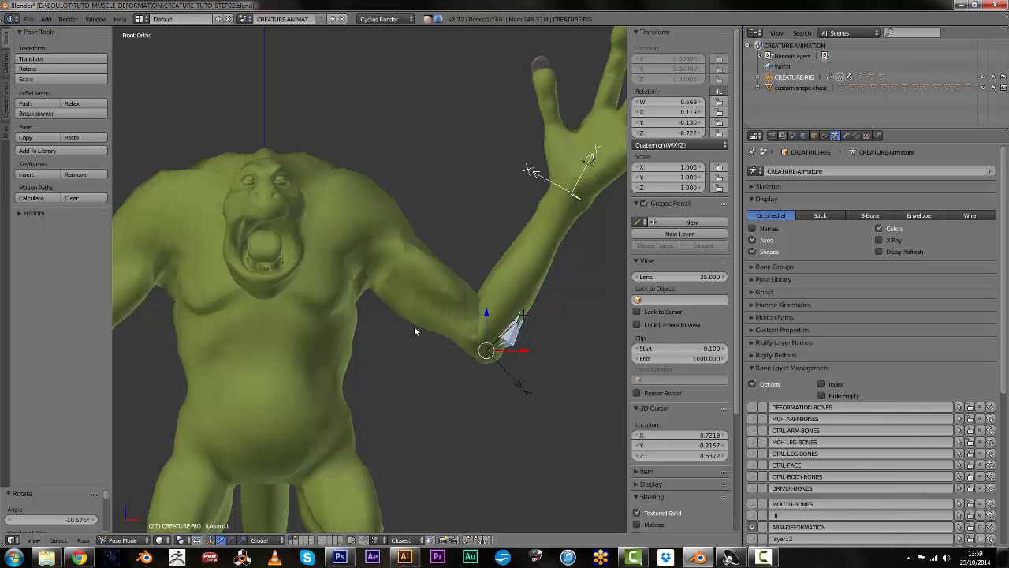
Add a Basis shape key and a second shape key named BICEPS.L to the creature mesh
right_click(415, 330)
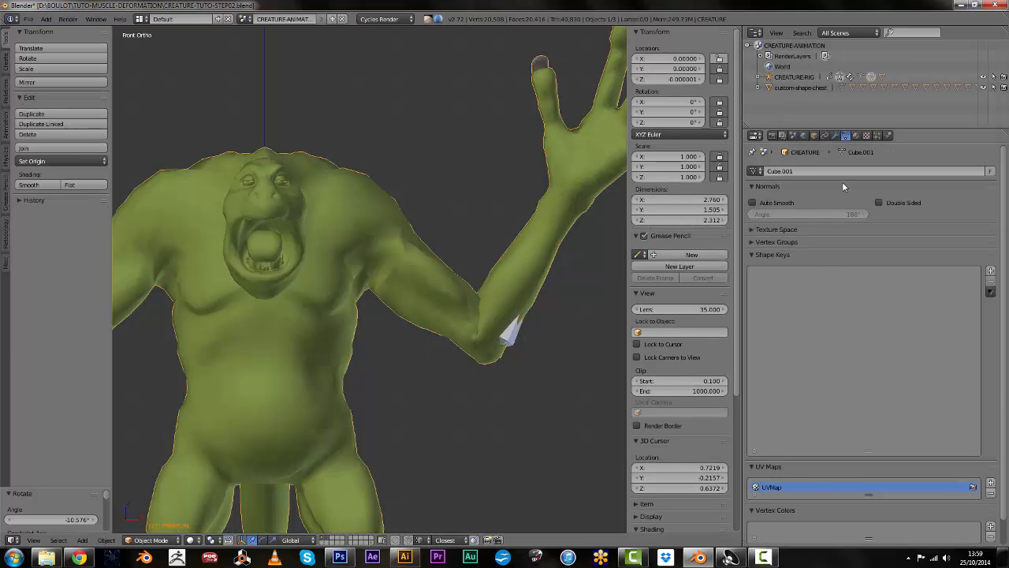
click(991, 272)
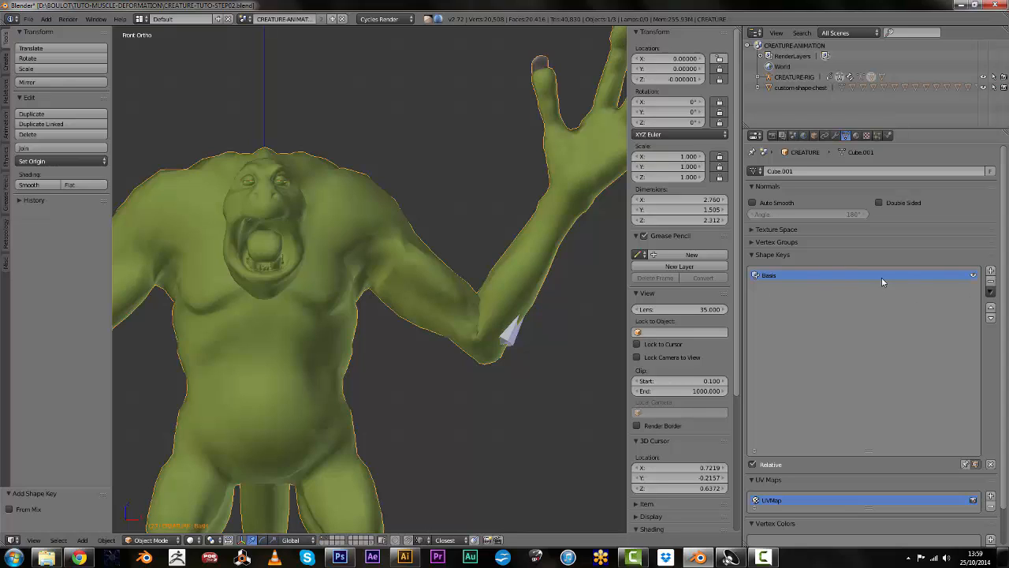
click(991, 271)
double_click(771, 286)
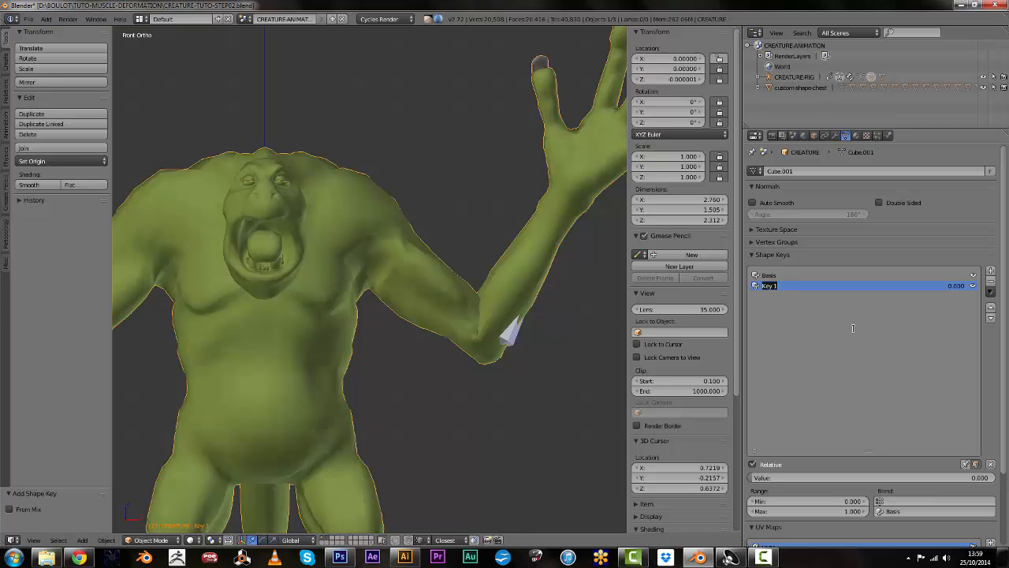
text(BiCEPS.L)
key(Return)
Enter Edit Mode on the creature mesh with the BICEPS.L shape key active
shift+middle_drag(504, 319, 454, 311)
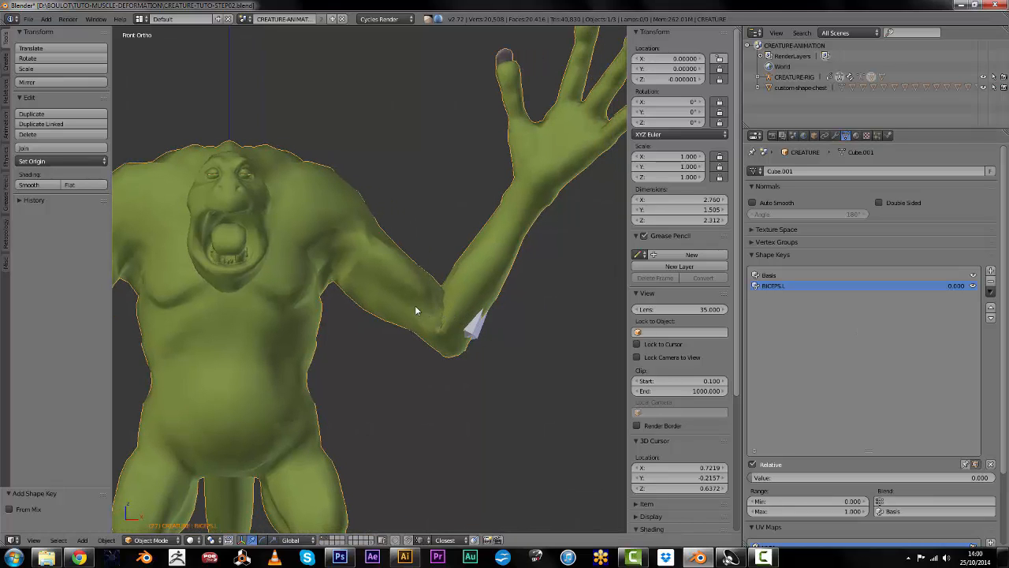
shift+middle_drag(410, 284, 482, 297)
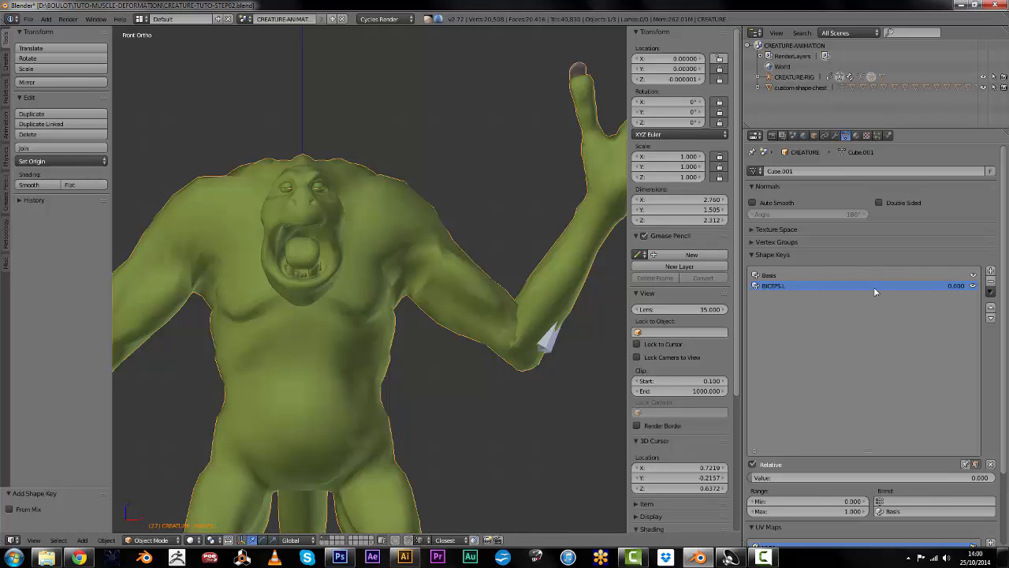
shift+middle_drag(551, 346, 502, 349)
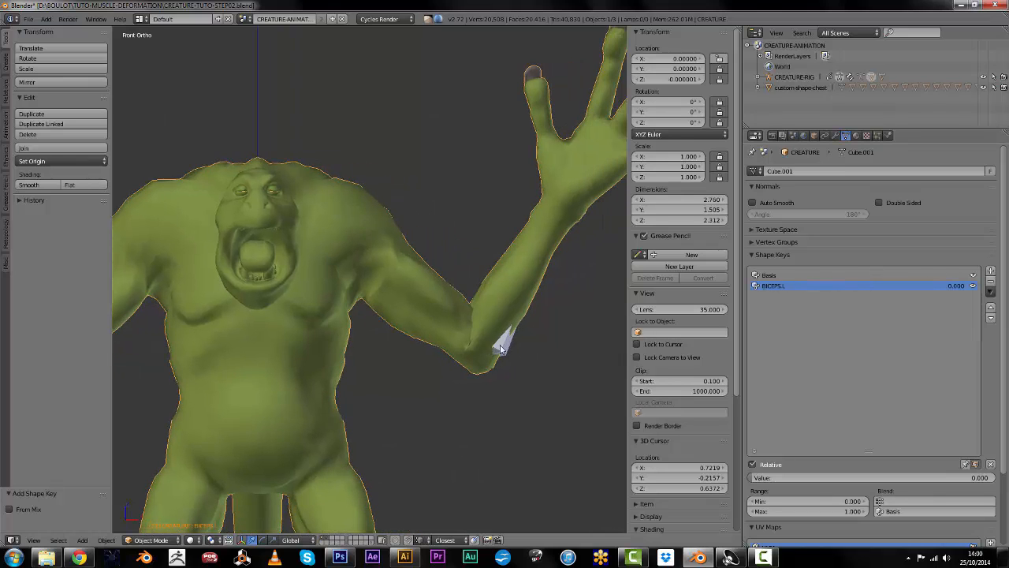
key(Tab)
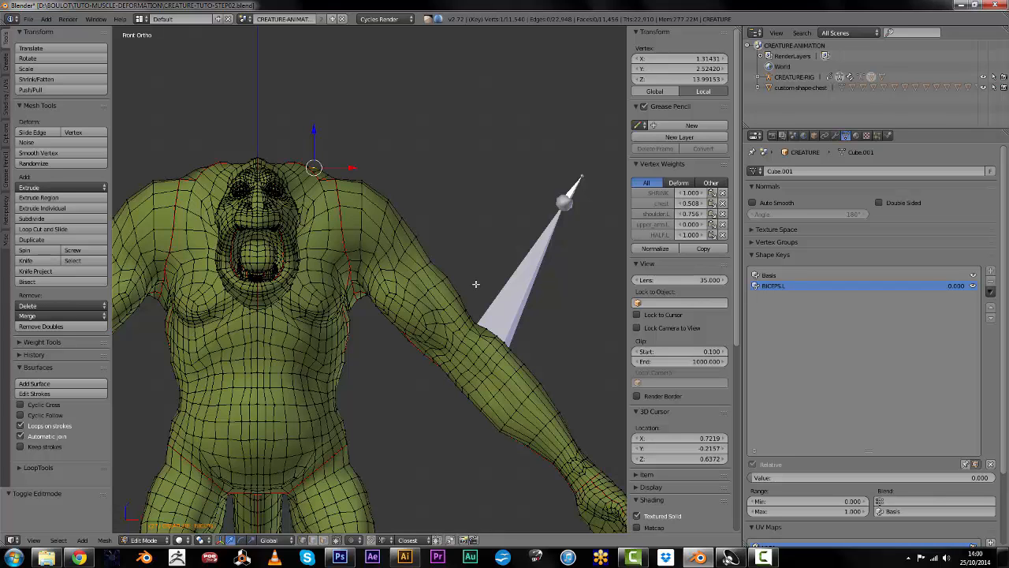
scroll(445, 384, down, 3)
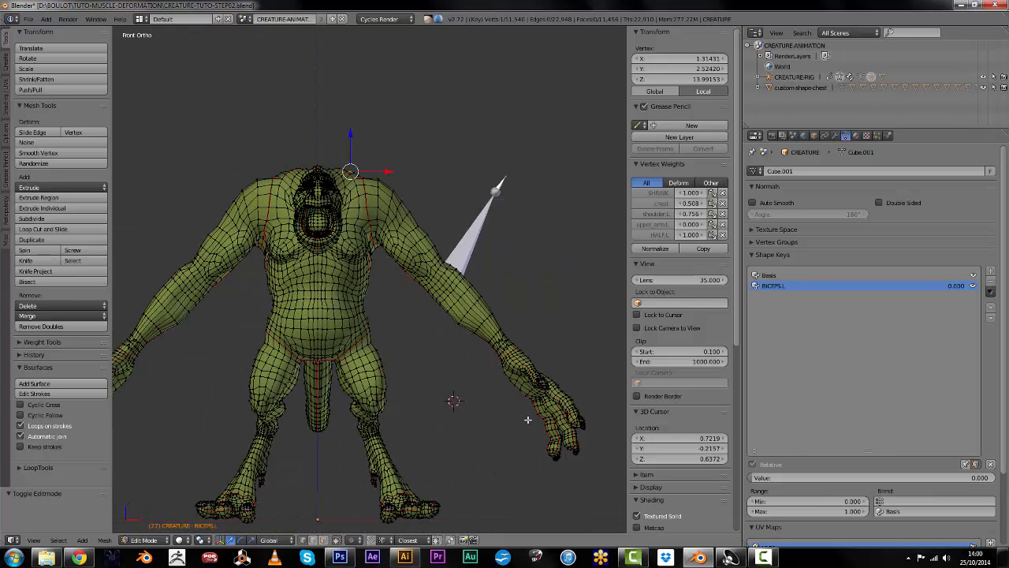
scroll(394, 331, up, 4)
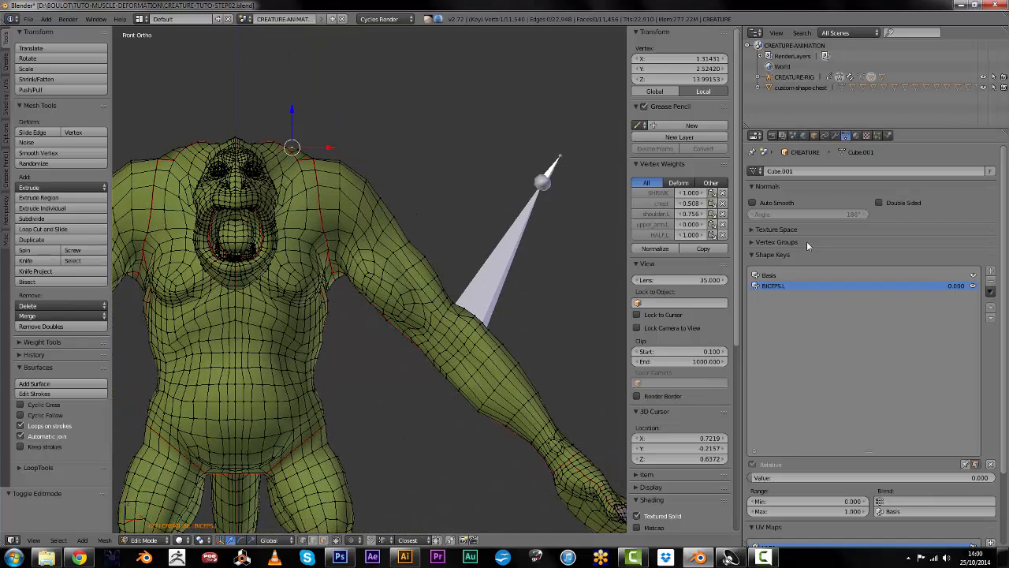
Make the Armature modifier display in Edit Mode and adjust the edit cage to its result
click(837, 136)
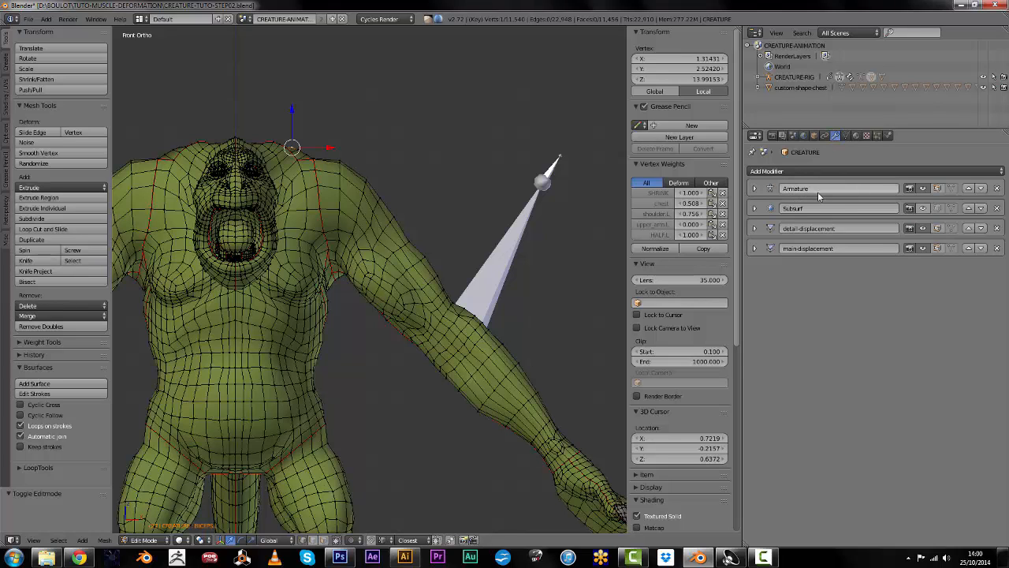
click(938, 187)
click(950, 188)
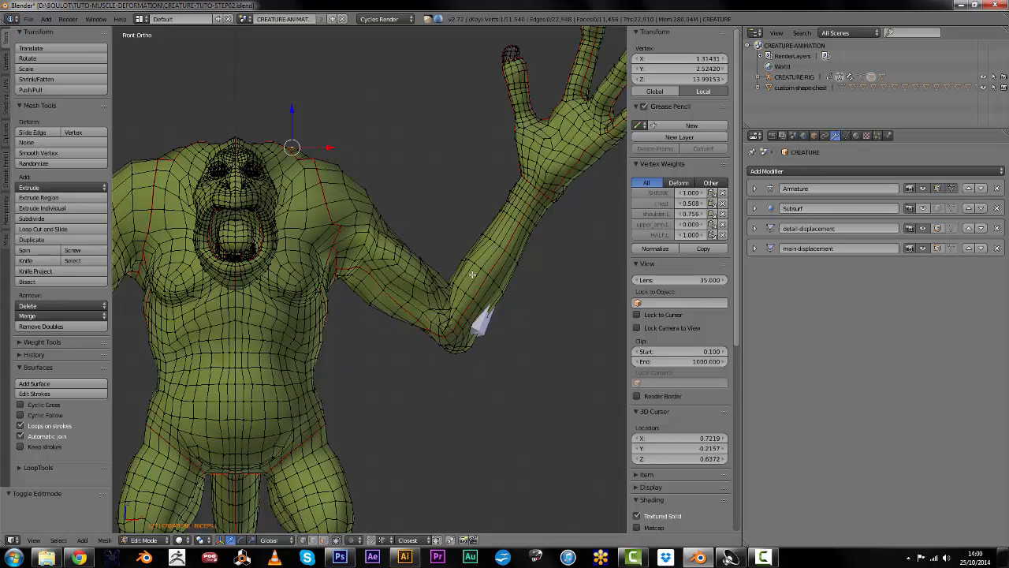
scroll(420, 324, up, 3)
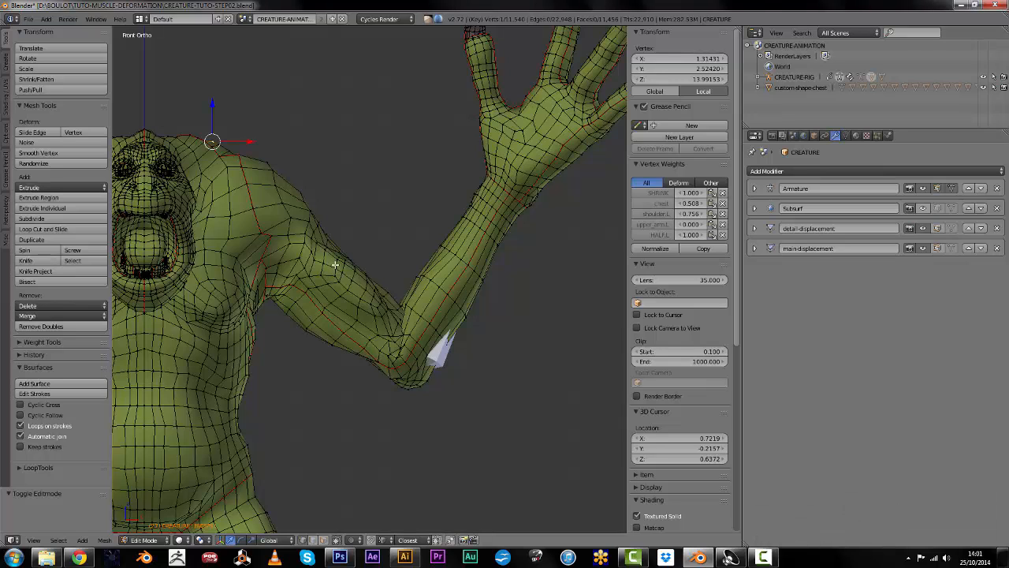
Return to the creature's shape key settings and examine the mesh around the left biceps
click(845, 136)
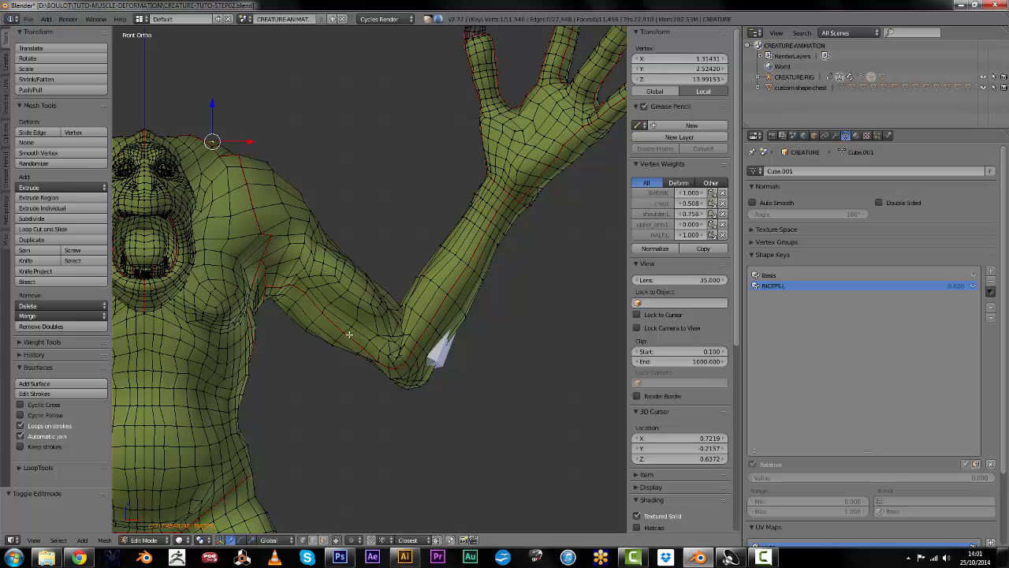
scroll(365, 333, up, 2)
scroll(379, 338, up, 3)
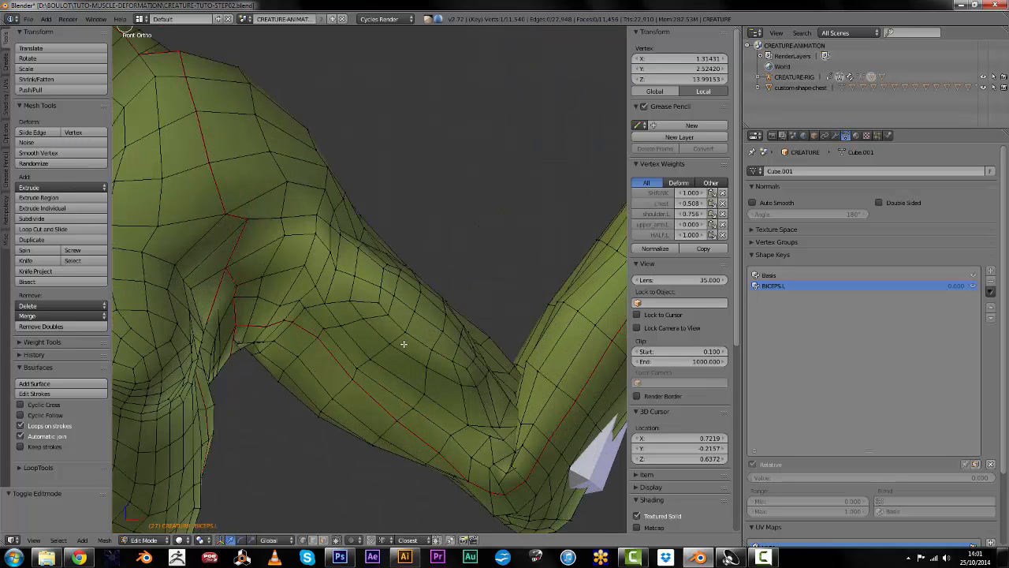
scroll(446, 375, down, 3)
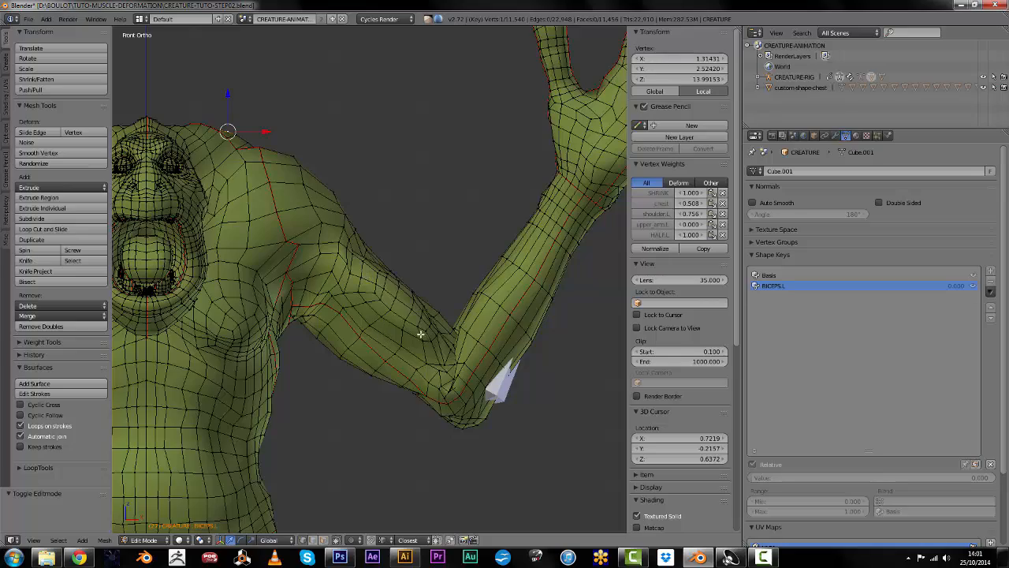
Turn on Connected proportional editing for sculpting the left upper arm
scroll(409, 333, up, 5)
mouse_move(390, 328)
middle_down()
mouse_move(347, 340)
mouse_move(376, 363)
mouse_move(358, 349)
mouse_move(405, 337)
mouse_move(381, 332)
mouse_move(397, 320)
middle_up()
scroll(399, 350, down, 4)
scroll(358, 348, up, 3)
scroll(385, 333, down, 4)
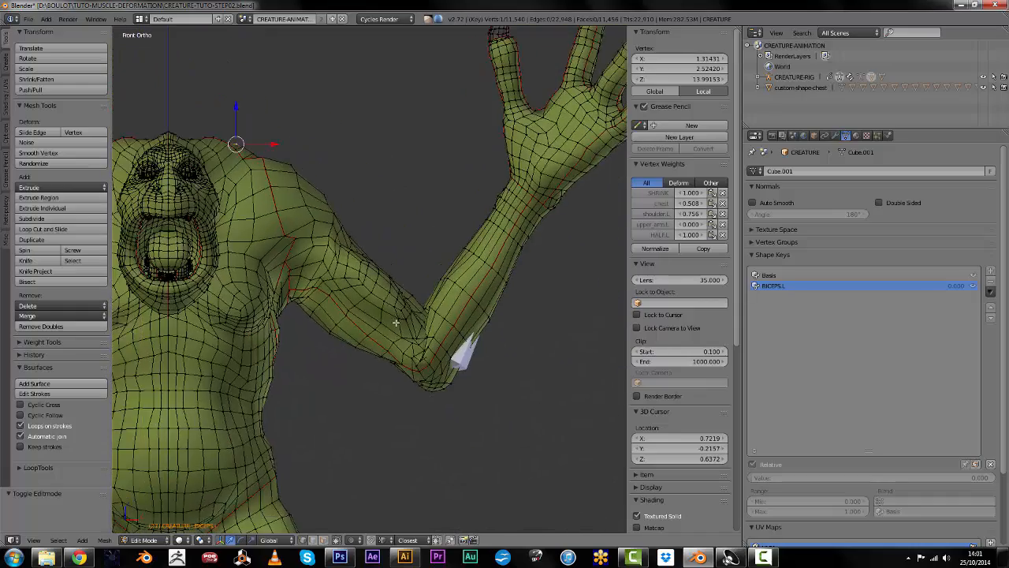
scroll(397, 320, up, 4)
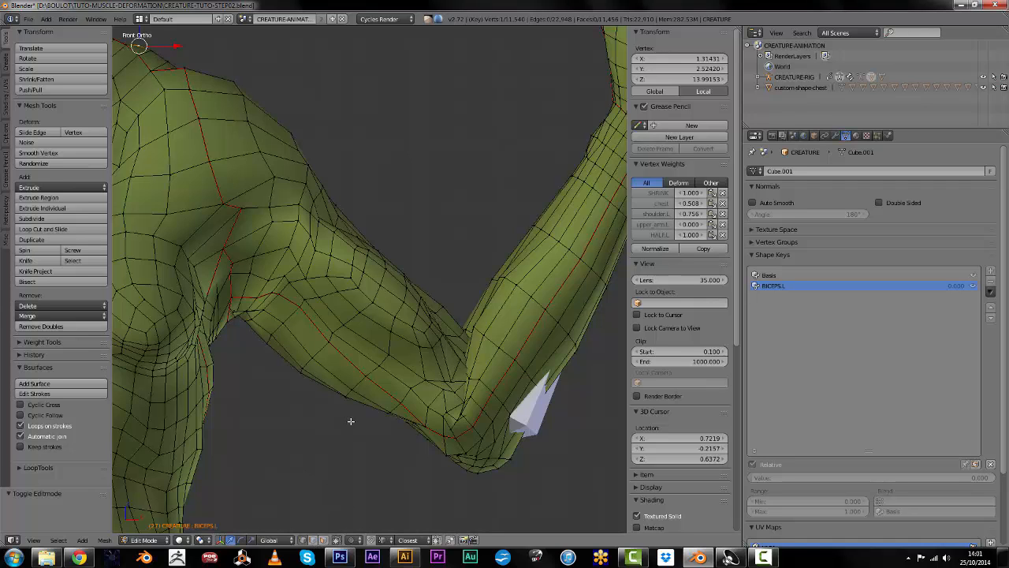
key(o)
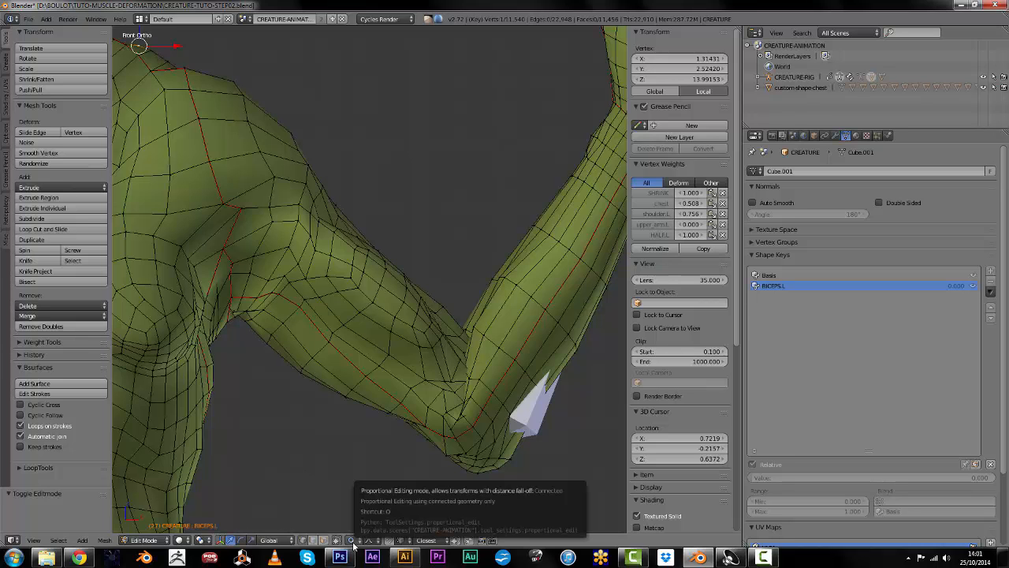
shift+middle_drag(345, 281, 381, 300)
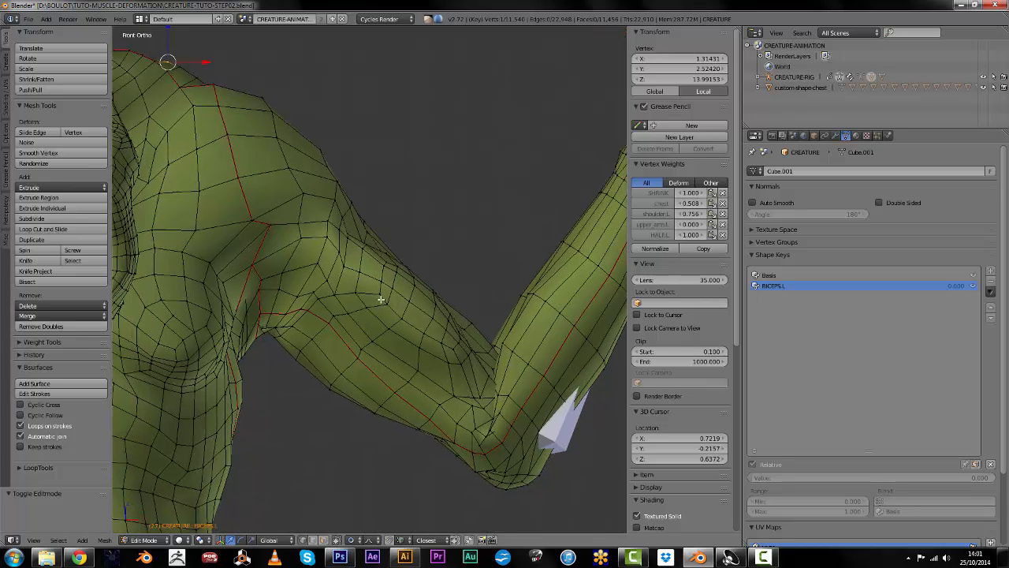
Select the vertices outlining the shoulder end of the left biceps
right_click(368, 252)
shift+right_click(366, 275)
shift+right_click(361, 295)
shift+right_click(385, 296)
shift+right_click(373, 311)
shift+right_click(395, 332)
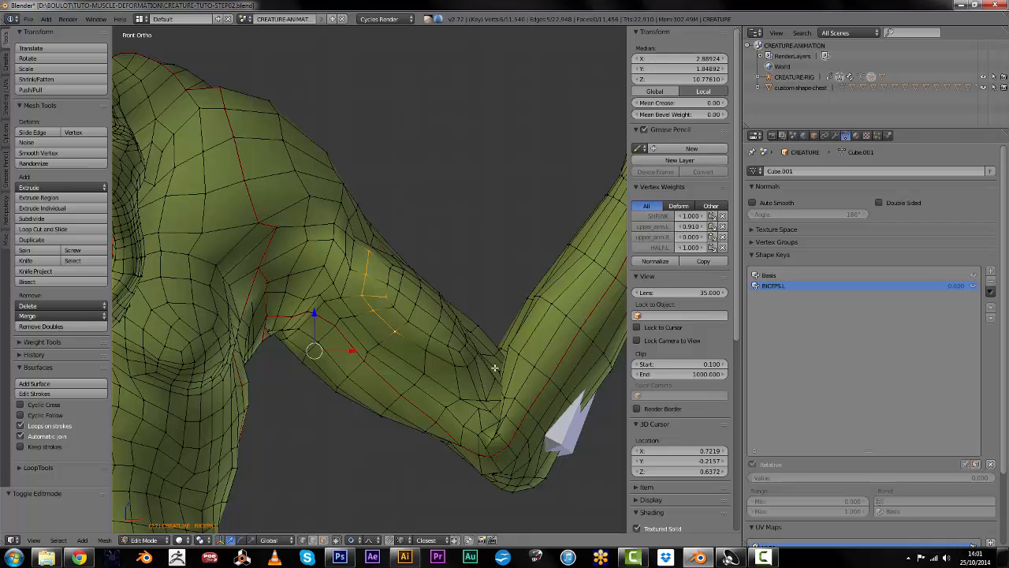
Sketch the muscle contraction arrow and a bulge arc over the left biceps with Grease Pencil, and remove the sketch
mouse_move(497, 394)
mouse_down()
mouse_move(403, 340)
mouse_move(423, 338)
mouse_up()
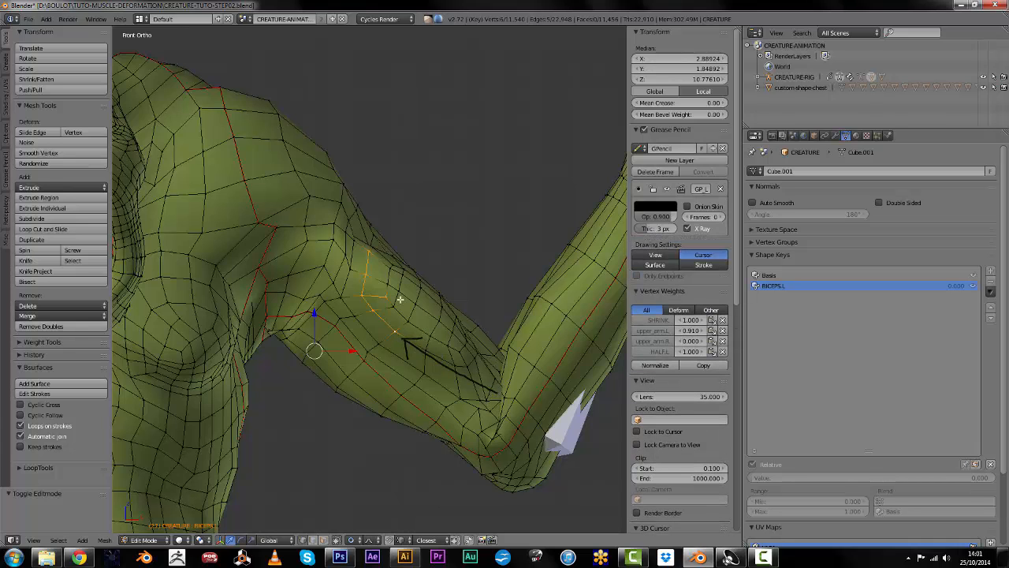
mouse_move(353, 262)
mouse_down()
mouse_move(391, 226)
mouse_move(446, 243)
mouse_move(455, 293)
mouse_move(440, 323)
mouse_move(489, 368)
mouse_up()
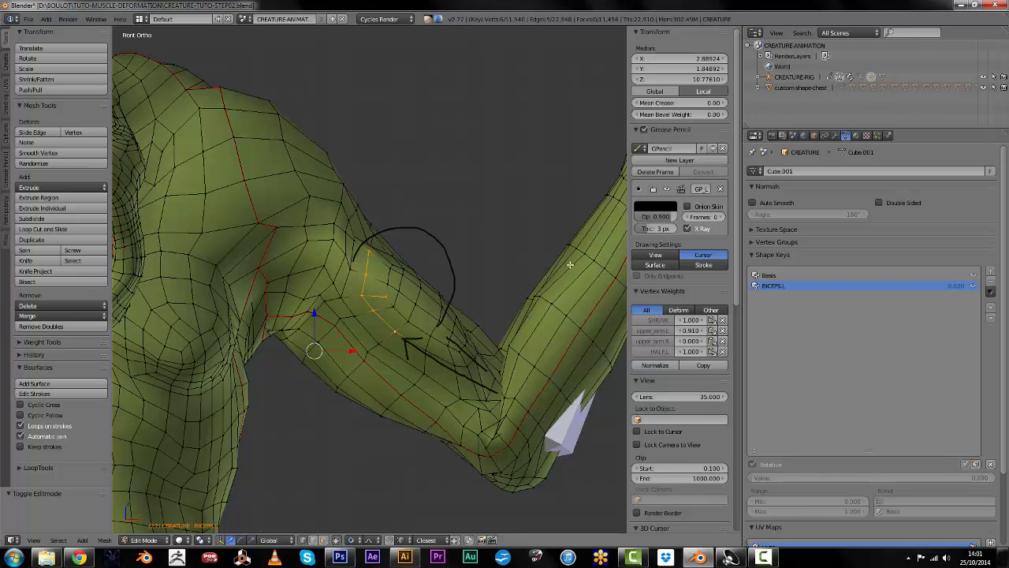
click(719, 149)
Set the proportional editing size to about 0.11 while test-moving a vertex on the upper biceps
right_click(383, 267)
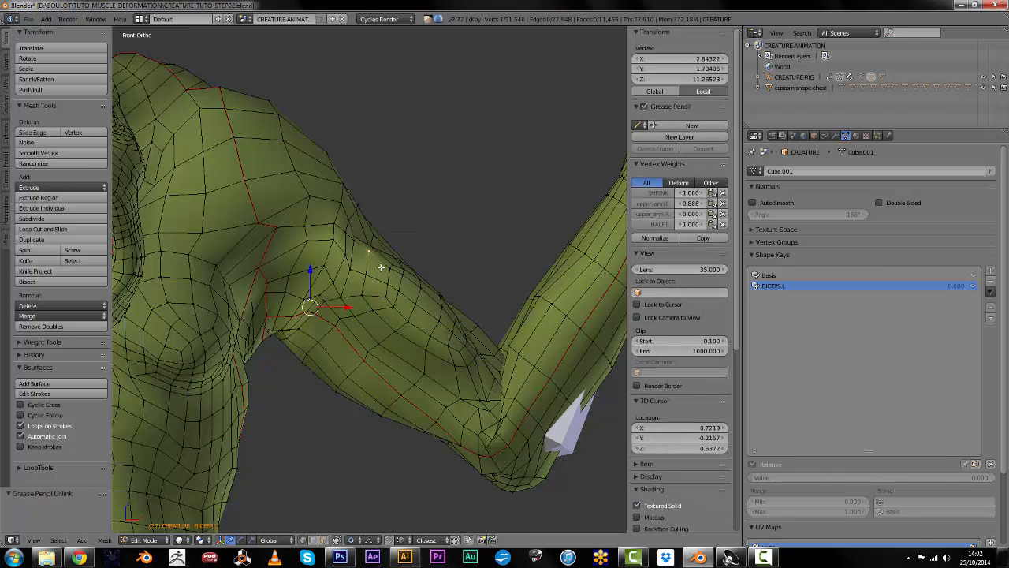
key(g)
scroll(385, 256, up, 5)
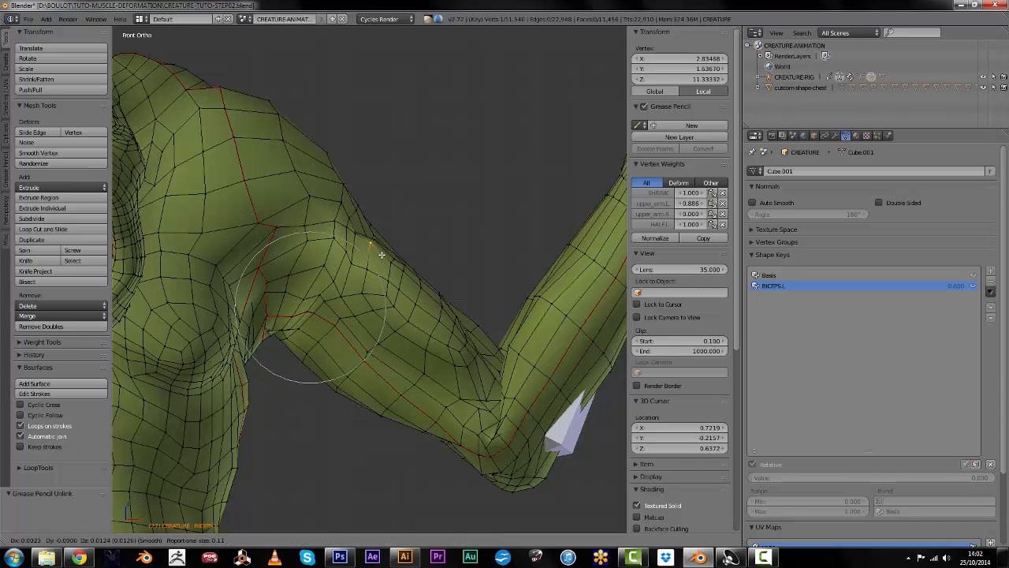
right_click(393, 264)
Select the ring of edge loops encircling the left biceps and enlarge it with proportional scaling
right_click(390, 277)
alt+right_click(433, 306)
alt+right_click(422, 334)
middle_drag(423, 335, 504, 282)
alt+shift+right_click(488, 277)
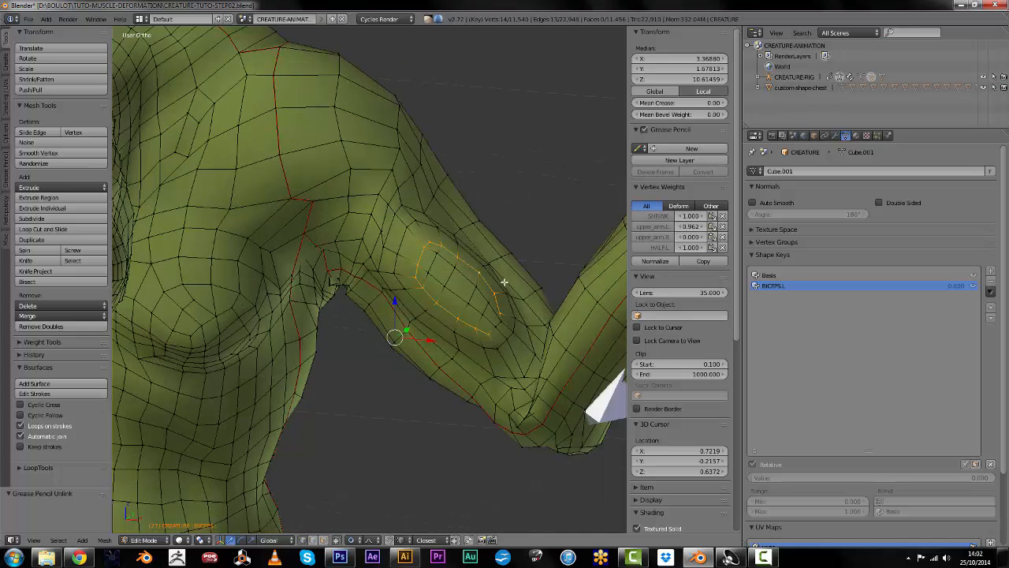
alt+shift+right_click(494, 329)
middle_drag(457, 311, 425, 245)
alt+shift+right_click(394, 244)
key(KP_1)
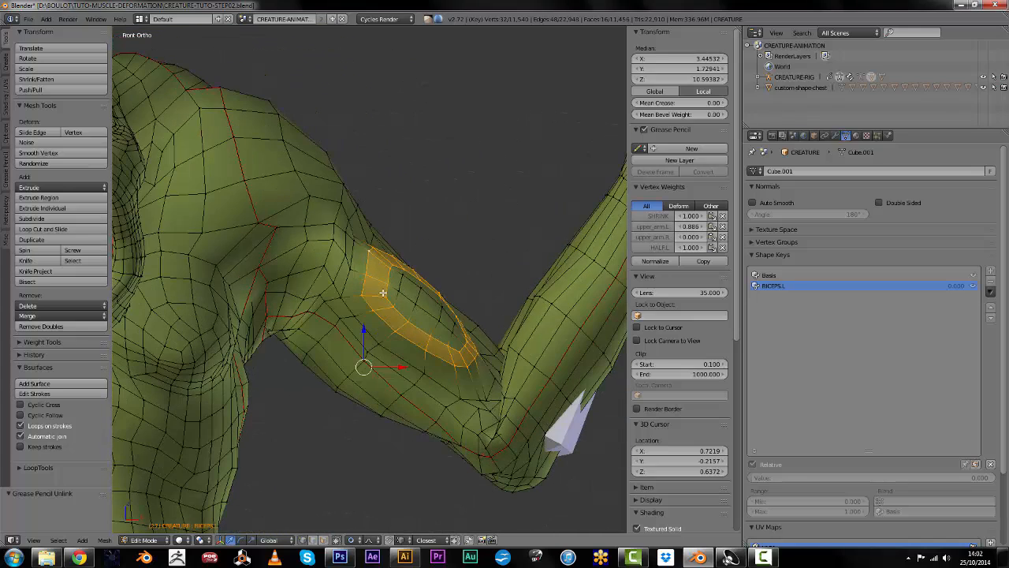
key(s)
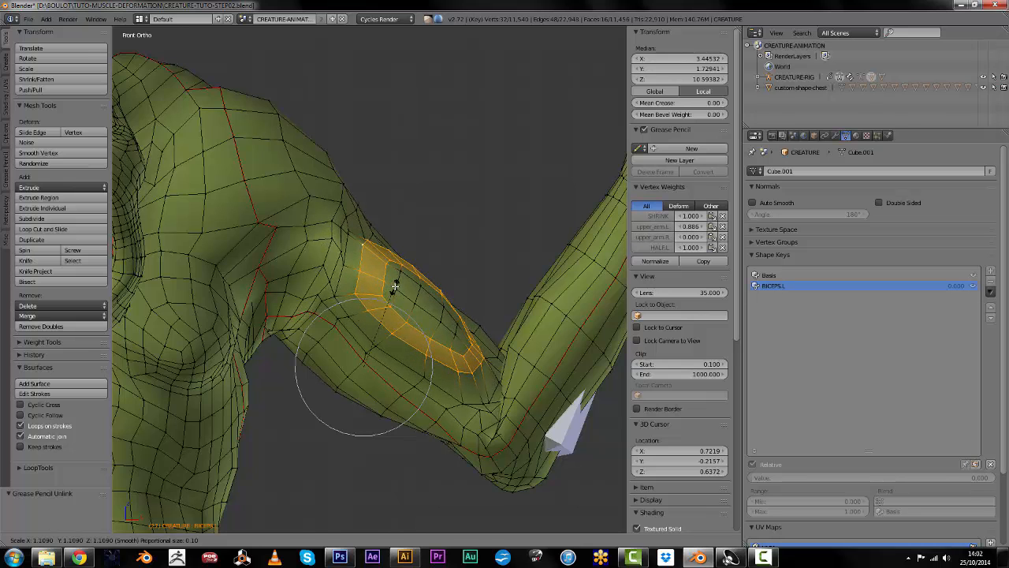
click(411, 278)
drag(369, 322, 372, 306)
key(s)
Circle-select the faces on the crest of the biceps and move them up along Z and -0.004 along X
key(a)
key(c)
click(411, 275)
drag(434, 299, 439, 308)
right_click(427, 289)
key(g)
key(z)
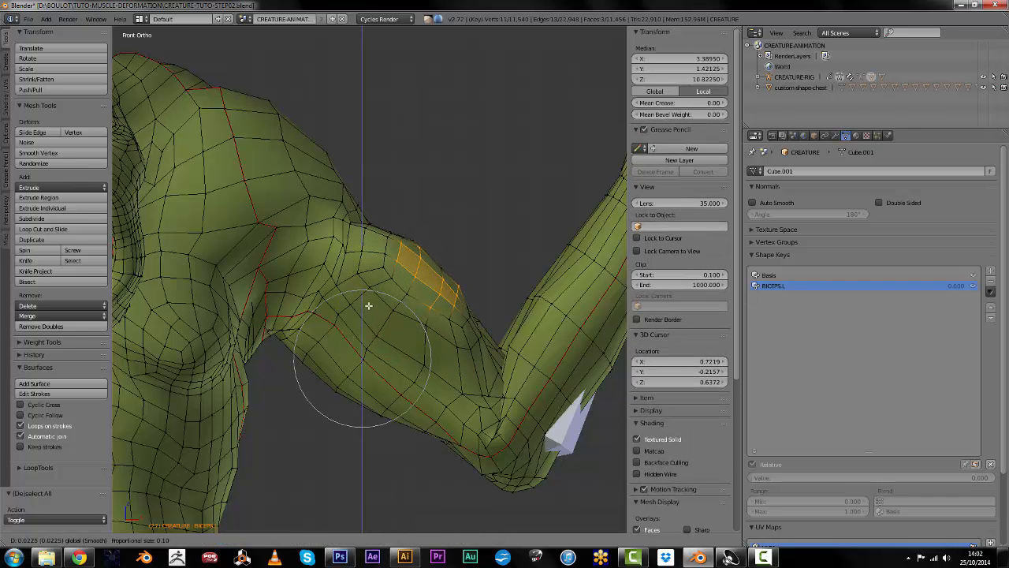
click(365, 308)
key(g)
key(x)
right_click(391, 343)
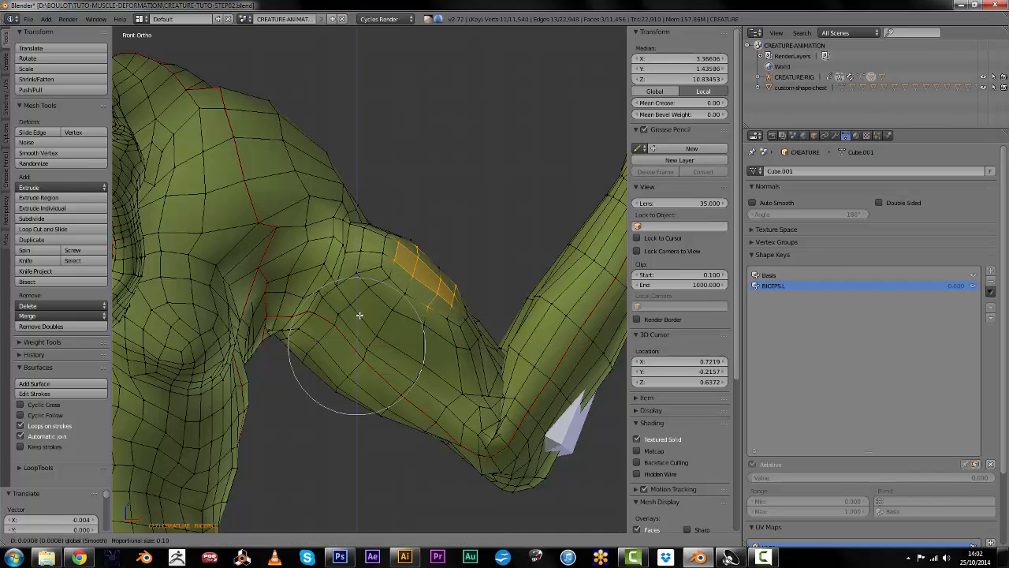
Select the edge loop along the lower side of the biceps and scale it
alt+right_click(416, 358)
key(s)
click(440, 380)
Select the edge path at the elbow end of the biceps and move it toward the shoulder, -0.024 along X
right_drag(471, 385, 479, 383)
middle_drag(478, 383, 473, 333)
ctrl+right_click(471, 333)
ctrl+right_click(429, 383)
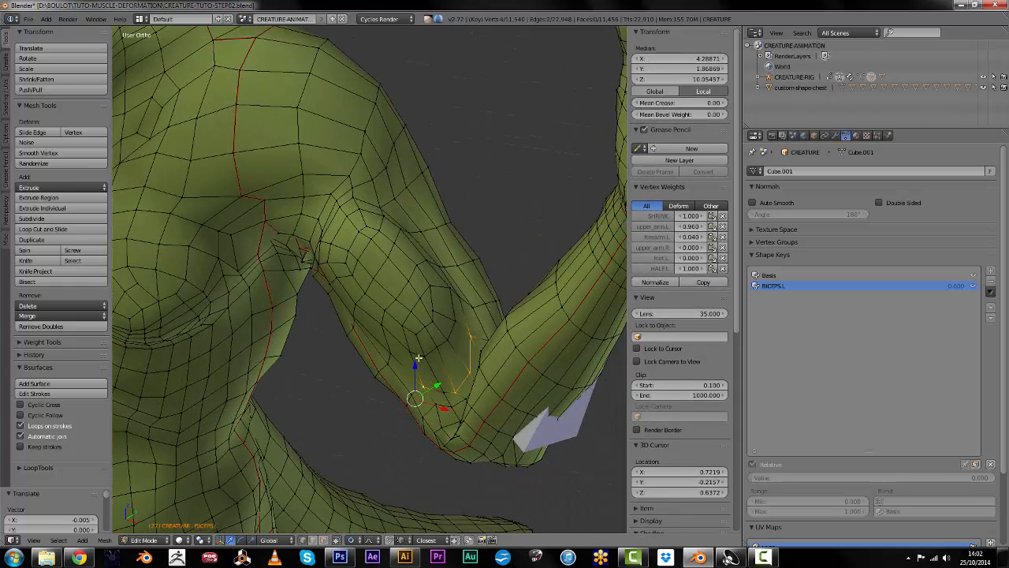
key(KP_1)
ctrl+right_click(386, 408)
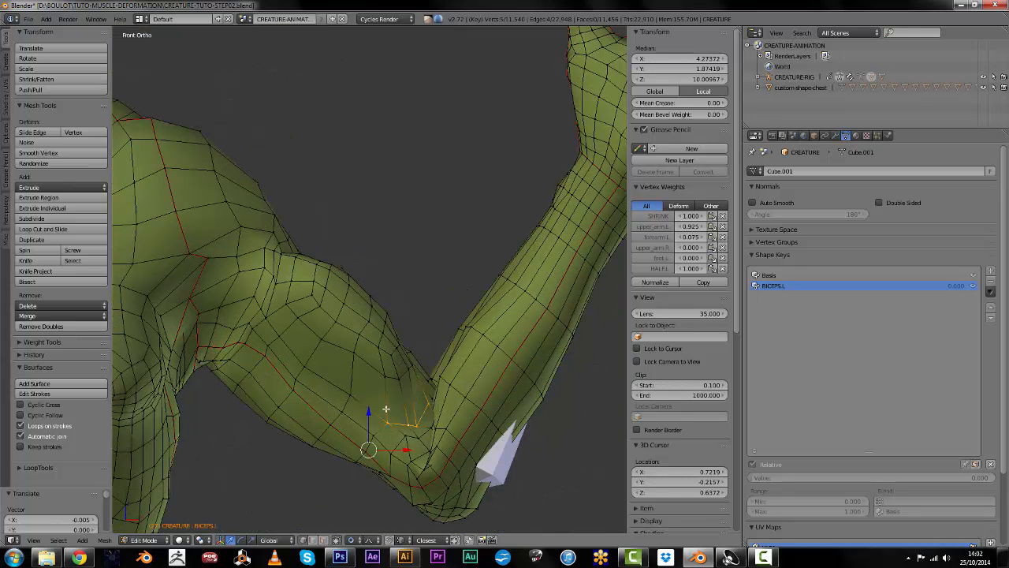
key(g)
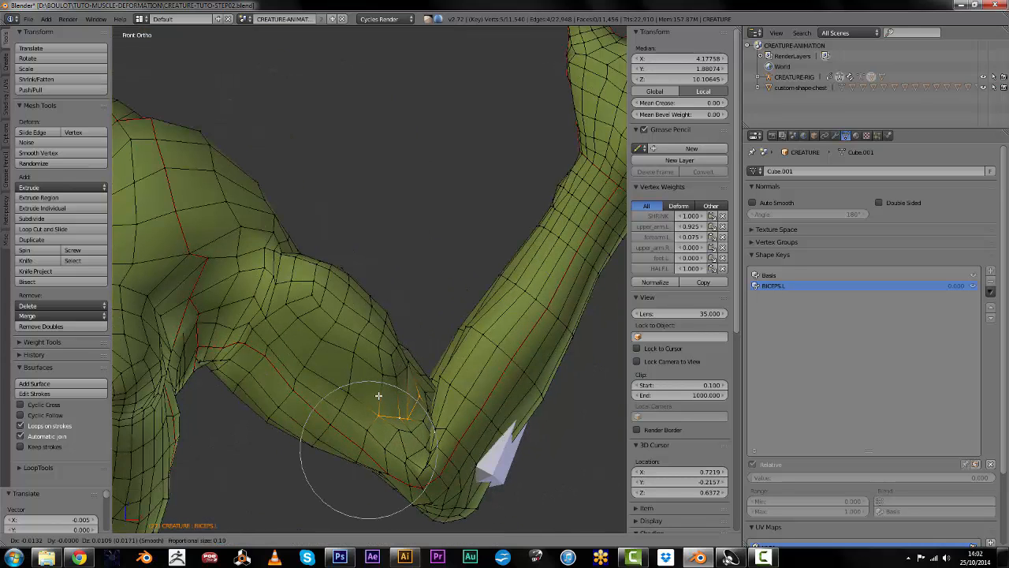
click(381, 393)
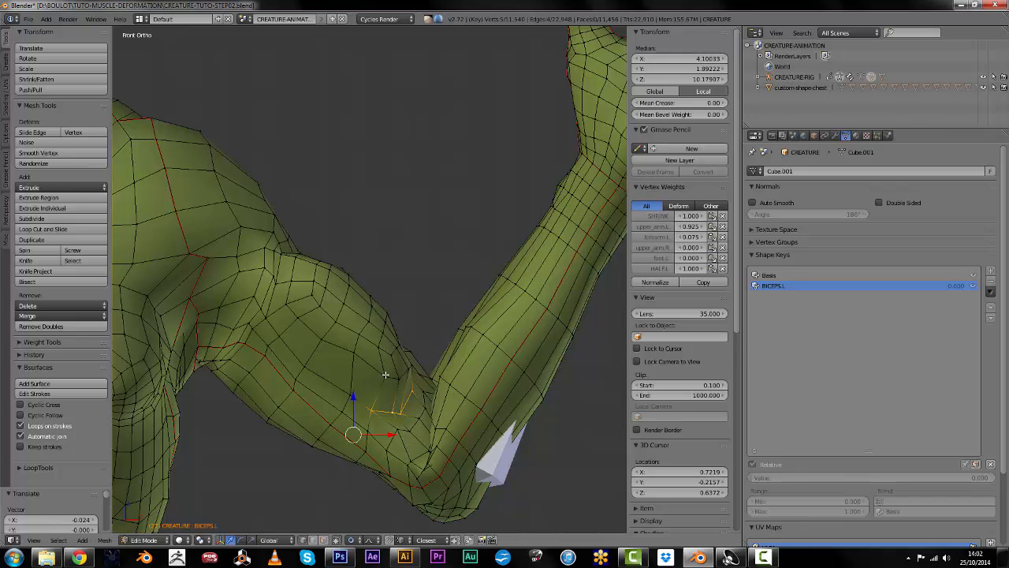
Shift the short edge path at the biceps' upper elbow end -0.022 along X and select a vertex on its lower border
right_click(386, 376)
ctrl+right_click(398, 380)
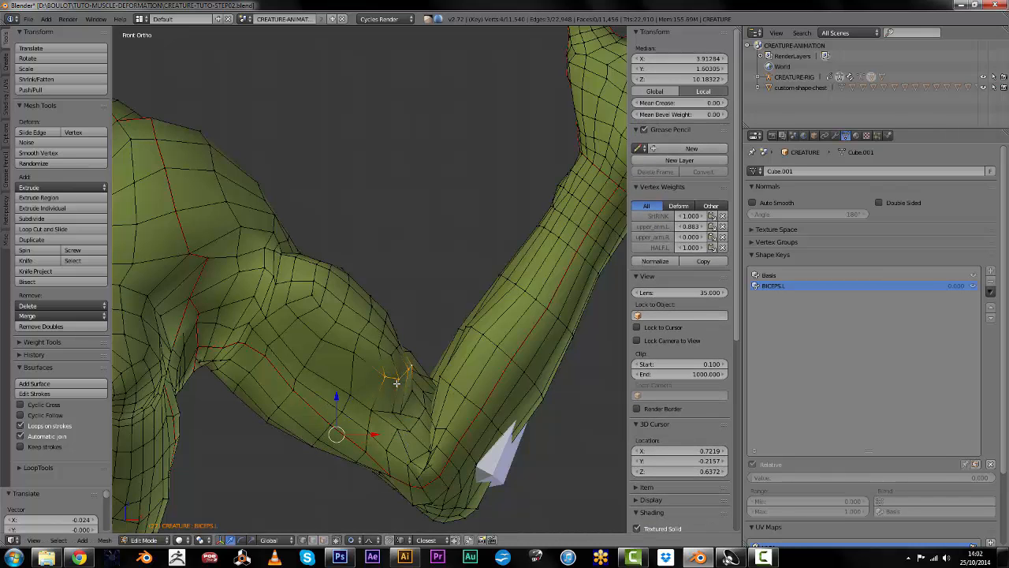
right_click(349, 387)
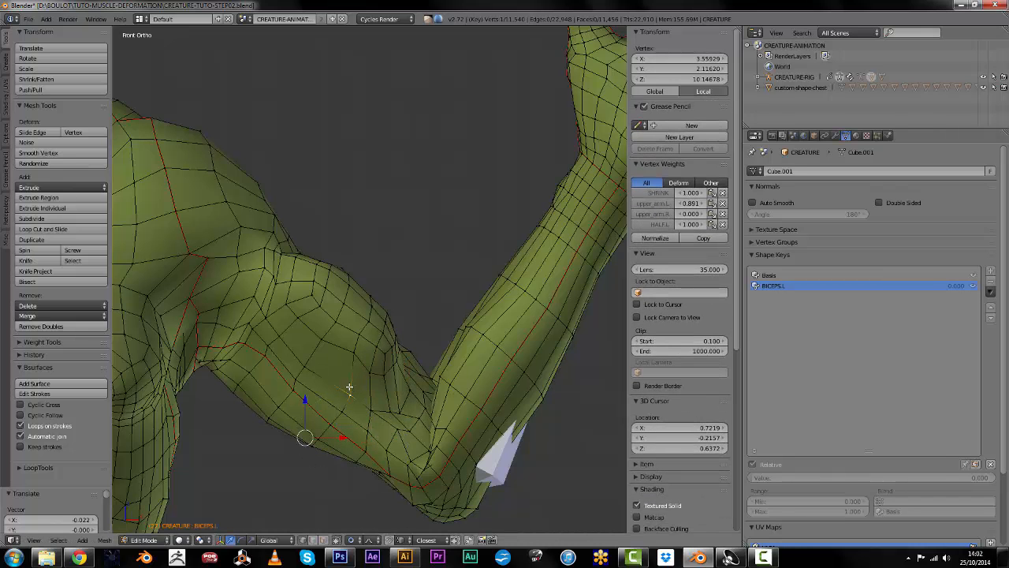
Select the edge paths on the upper biceps near the shoulder and raise them along Z to round the bulge
right_click(298, 356)
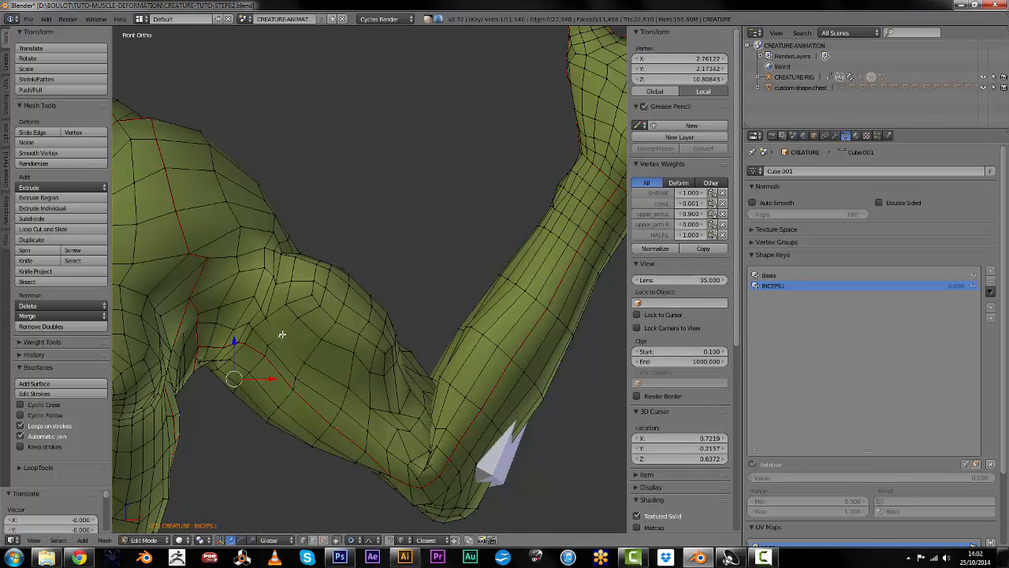
ctrl+right_click(324, 266)
ctrl+right_click(368, 300)
mouse_move(399, 286)
middle_down()
mouse_move(370, 300)
mouse_move(392, 285)
middle_up()
right_click(432, 228)
ctrl+right_click(456, 281)
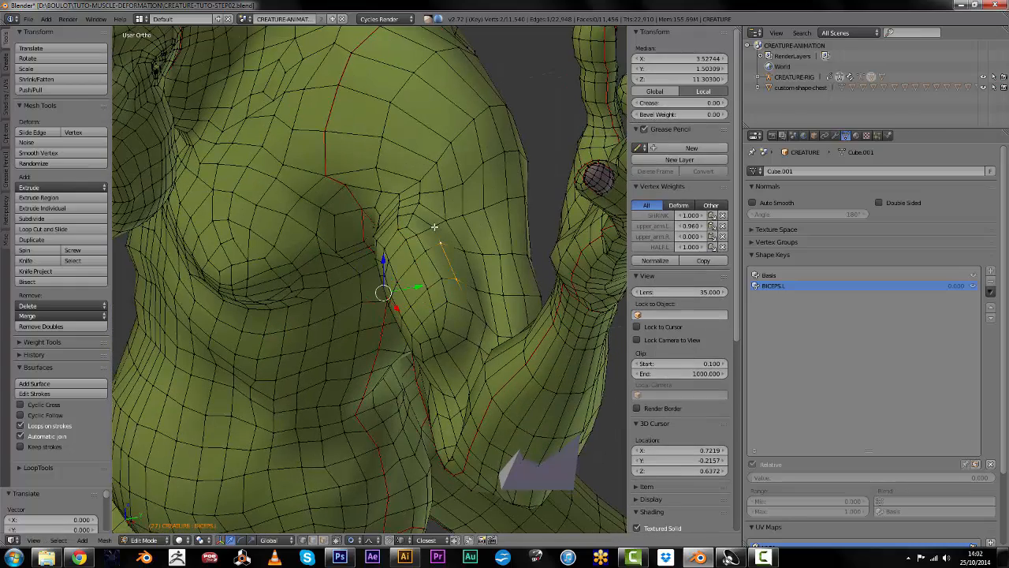
key(KP_1)
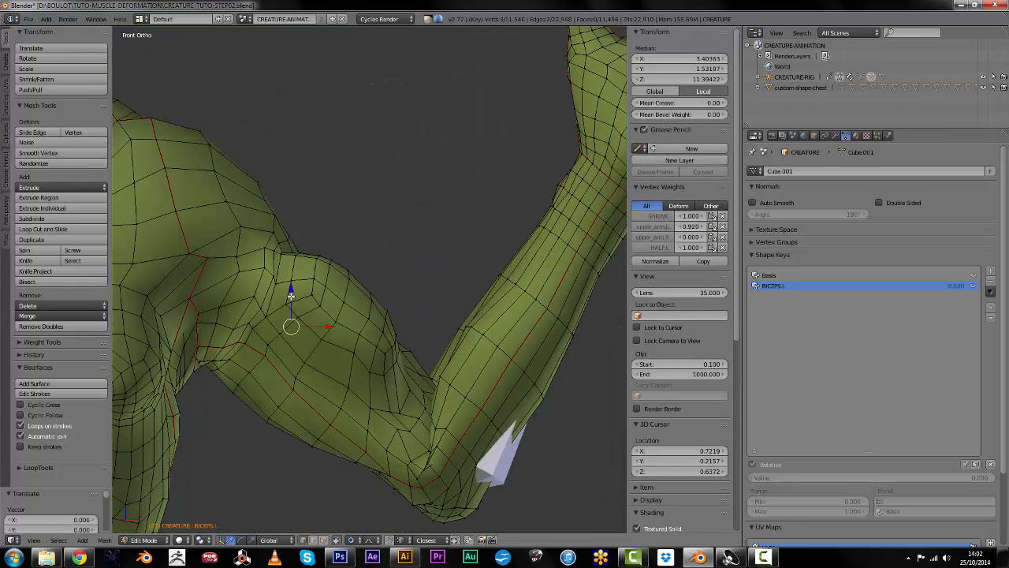
right_click(346, 272)
Select the edge path beneath the biceps and slide it toward the muscle with a factor of -0.523
shift+middle_drag(347, 272, 386, 328)
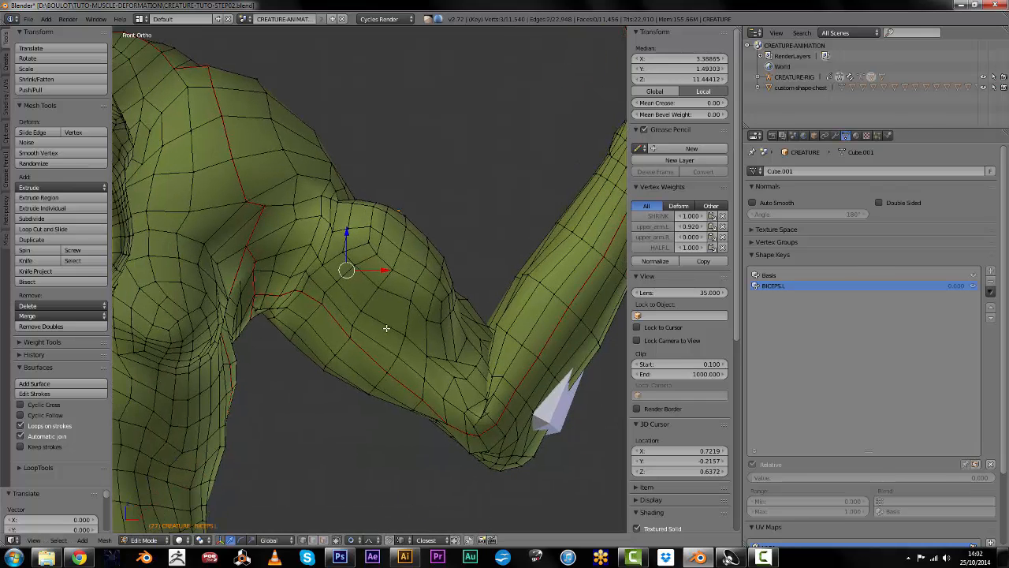
scroll(406, 344, up, 1)
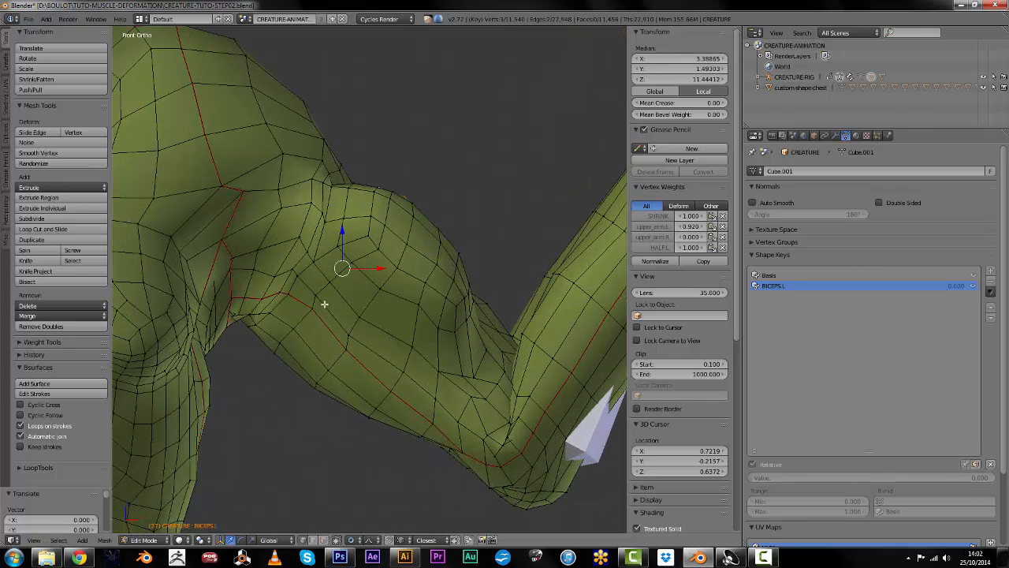
right_click(403, 368)
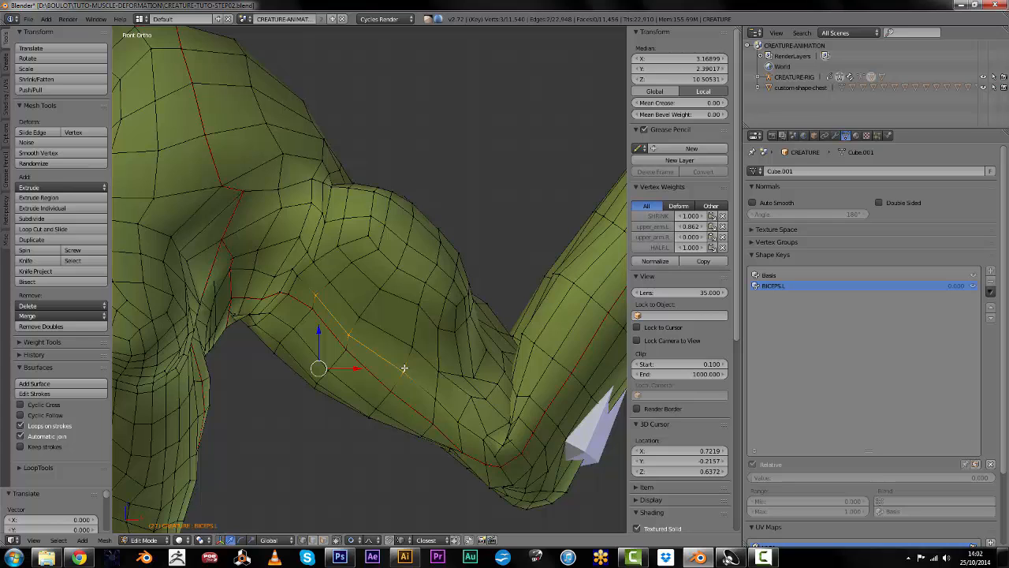
key(g)
key(g)
click(394, 349)
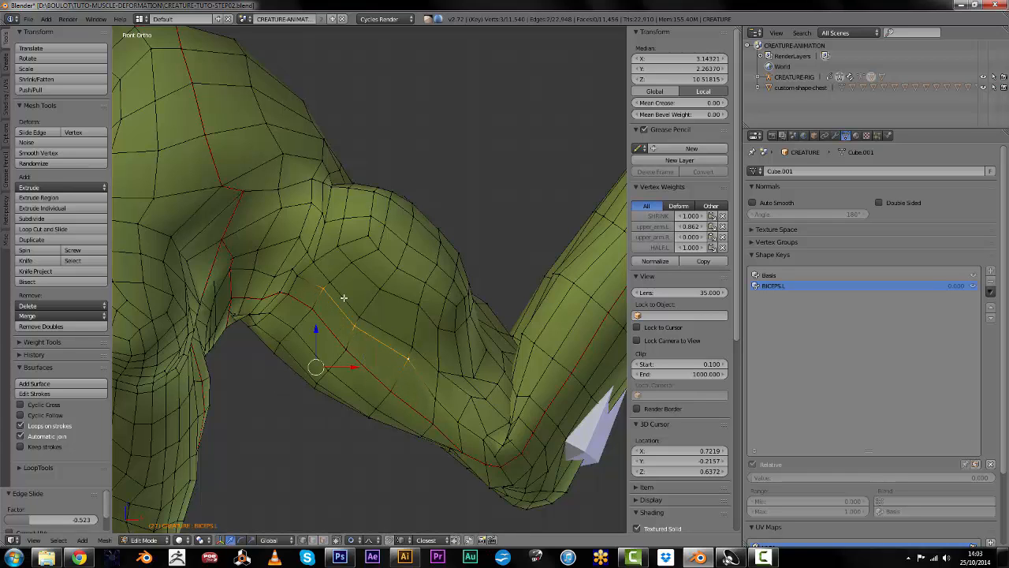
Select the edges along the biceps' lower border and move them 0.013 along Y
mouse_move(416, 348)
middle_down()
mouse_move(355, 355)
mouse_move(431, 344)
middle_up()
right_click(445, 343)
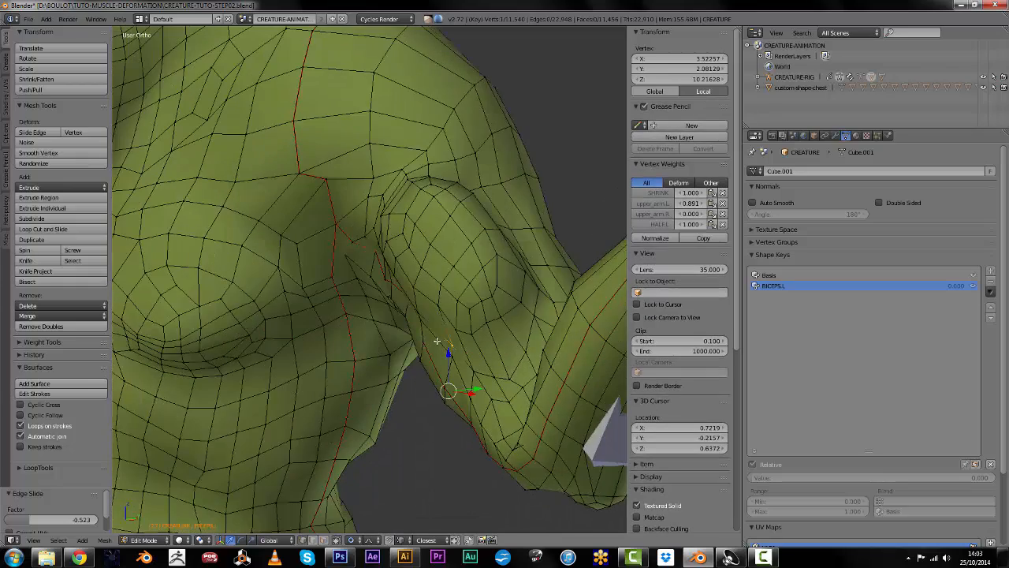
shift+right_click(378, 286)
middle_drag(394, 307, 434, 345)
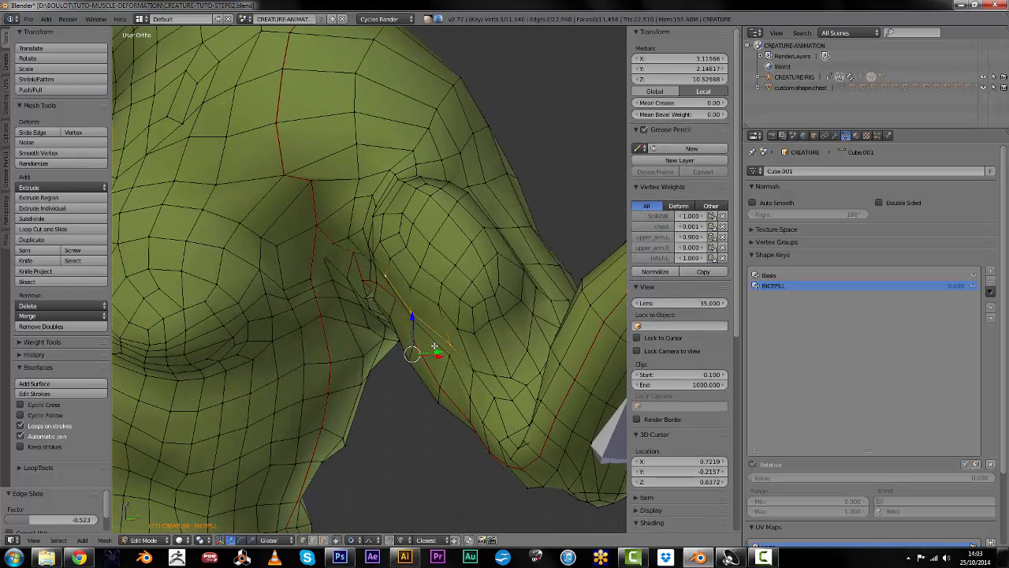
key(g)
key(y)
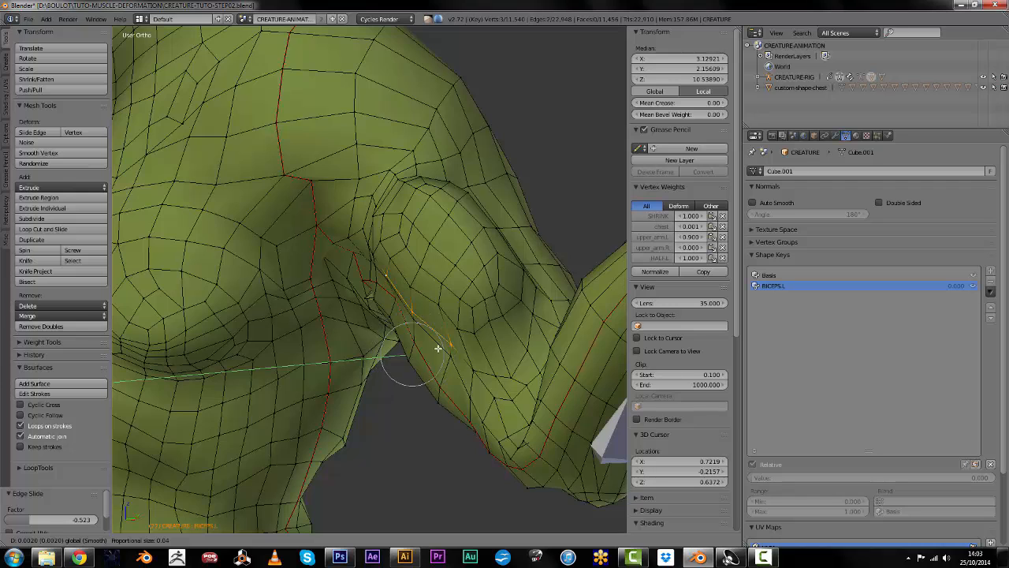
click(421, 339)
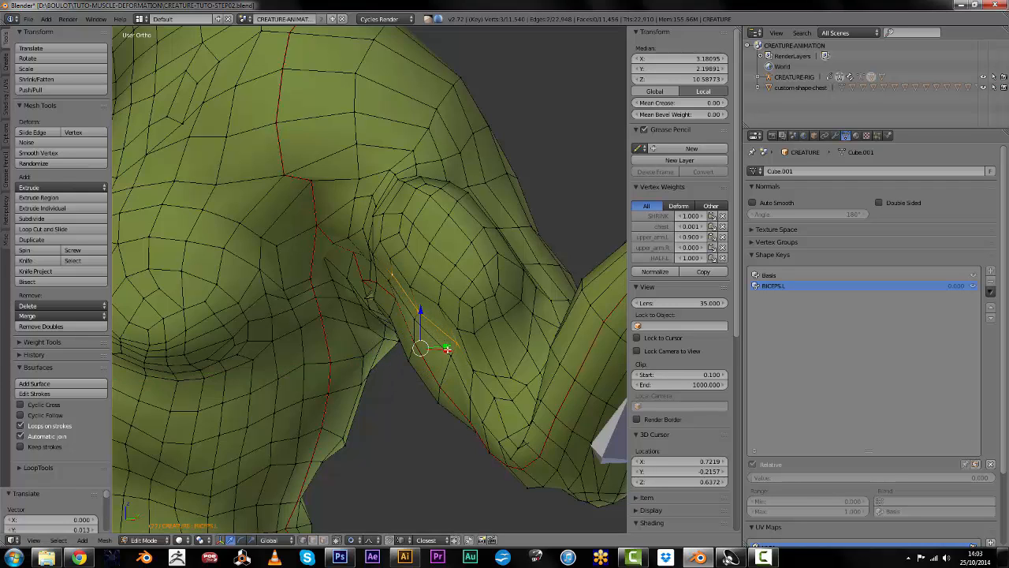
Select the neighbouring edge path just below the biceps and raise it slightly along Z
right_click(447, 392)
ctrl+right_click(388, 281)
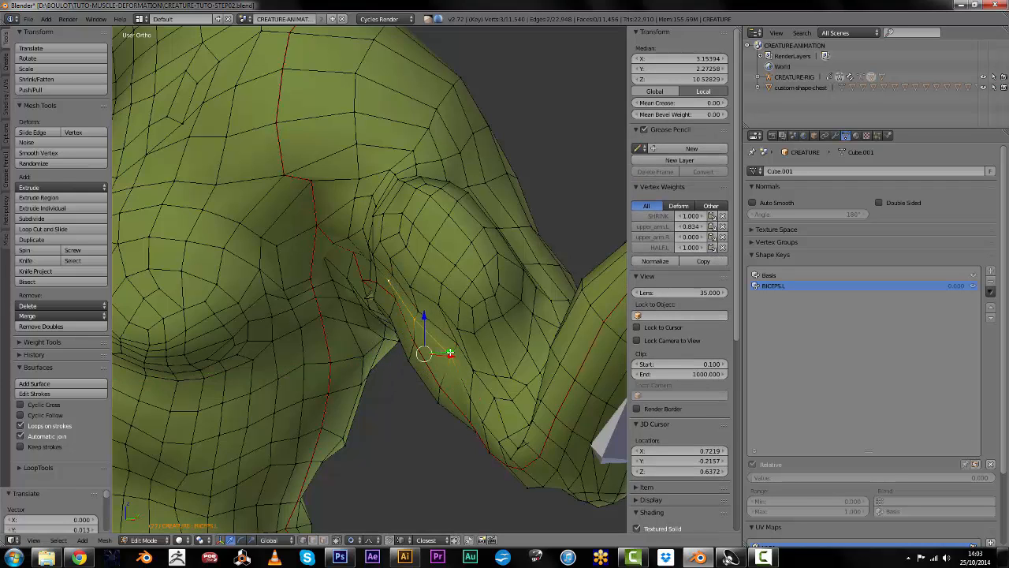
middle_drag(445, 340, 467, 306)
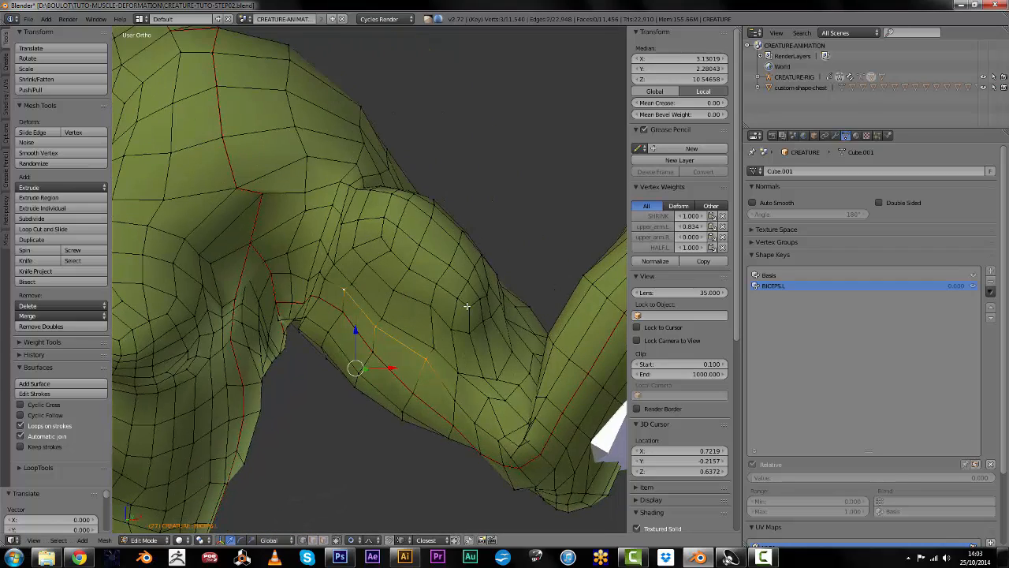
key(KP_1)
shift+middle_drag(416, 335, 364, 190)
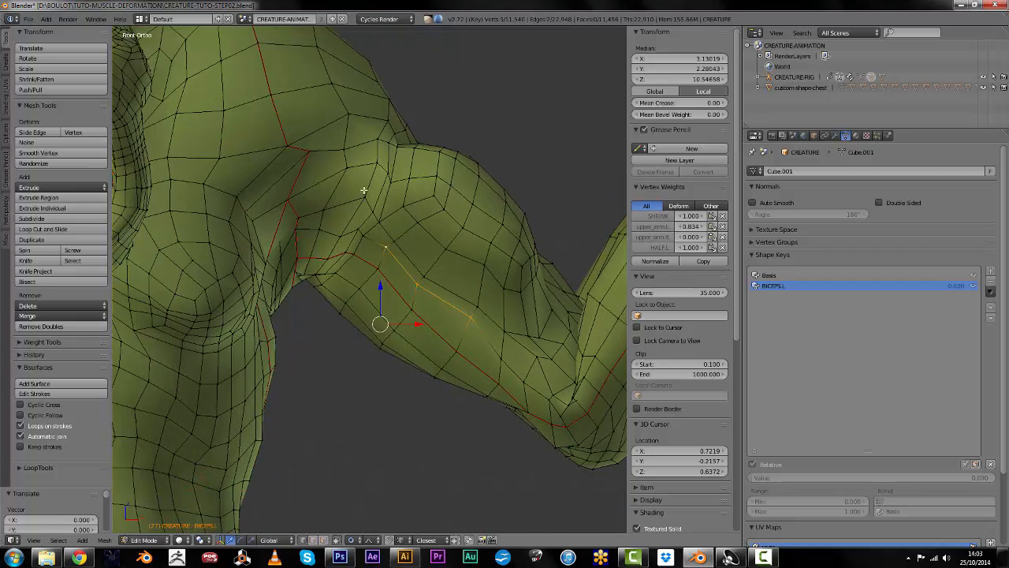
scroll(429, 289, down, 4)
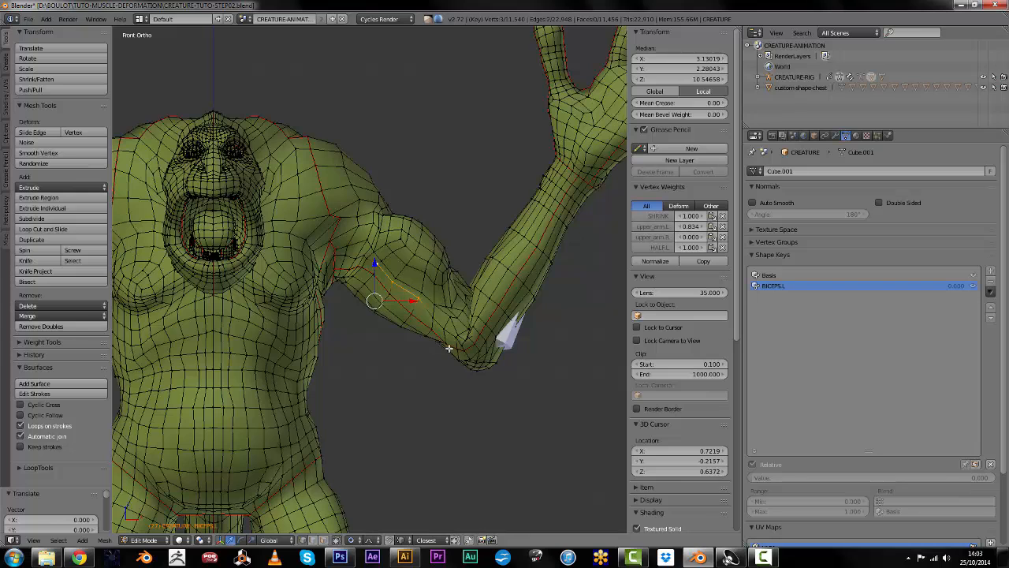
Turn off the solo display of the BICEPS.L shape key and set its value to 1.000
click(976, 464)
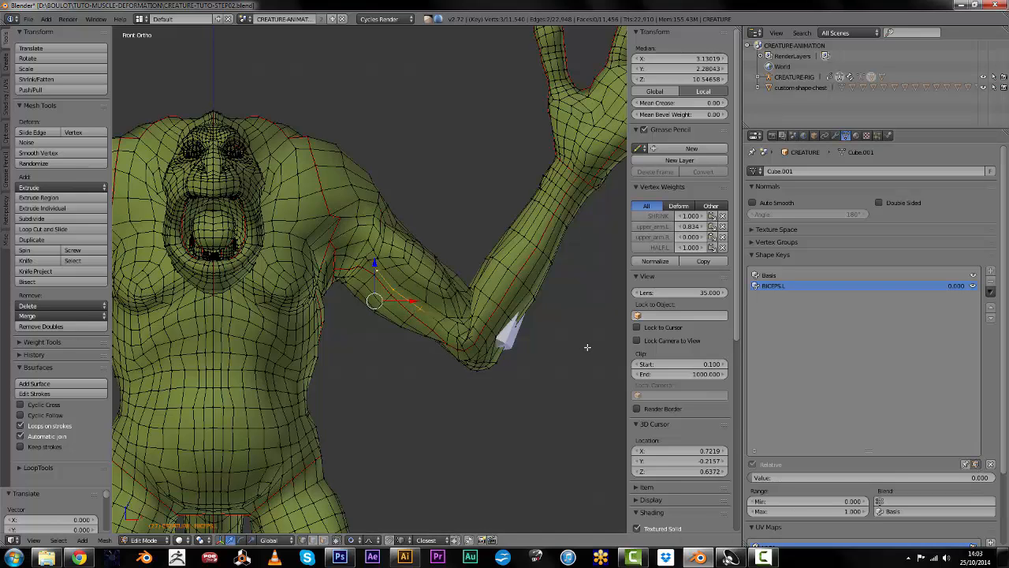
shift+middle_drag(541, 347, 524, 356)
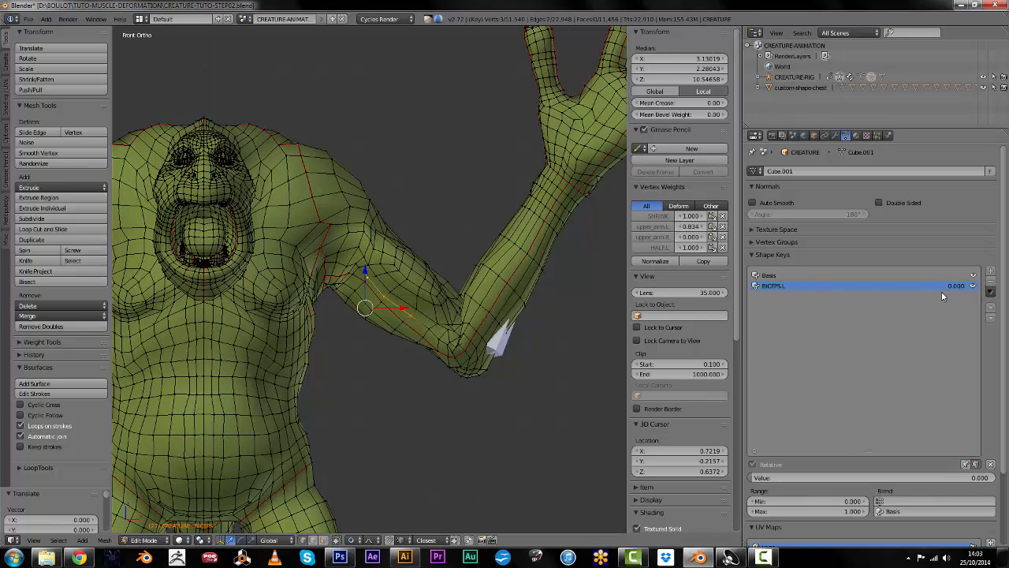
drag(950, 288, 918, 288)
drag(795, 478, 987, 479)
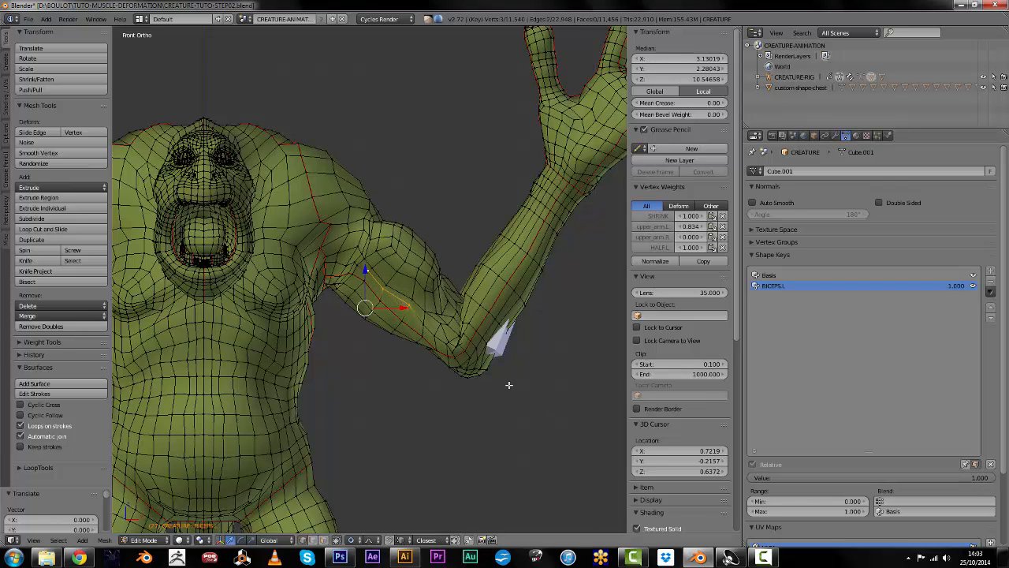
Move individual vertices in the crook of the left elbow to refine the lower end of the biceps bulge
scroll(503, 365, up, 4)
right_click(523, 348)
middle_drag(522, 347, 543, 360)
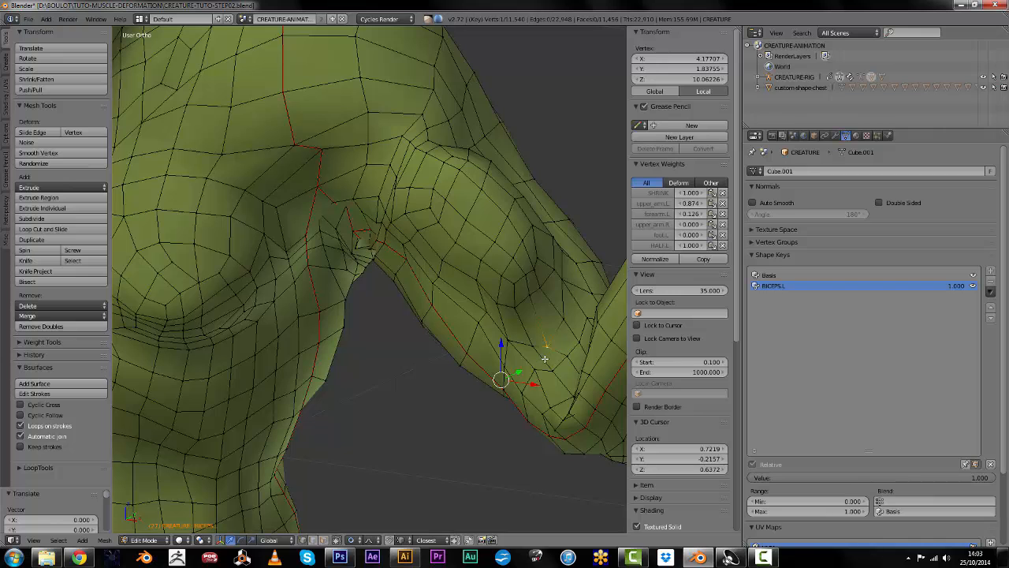
key(g)
click(545, 347)
right_click(564, 318)
key(g)
click(569, 298)
right_click(566, 284)
Reposition individual vertices on the front of the left biceps to smooth the bulge
middle_drag(569, 295, 351, 285)
right_click(362, 280)
shift+right_click(400, 253)
middle_drag(400, 253, 505, 194)
key(g)
click(542, 190)
right_click(505, 190)
key(g)
click(505, 184)
right_click(486, 186)
key(g)
click(480, 261)
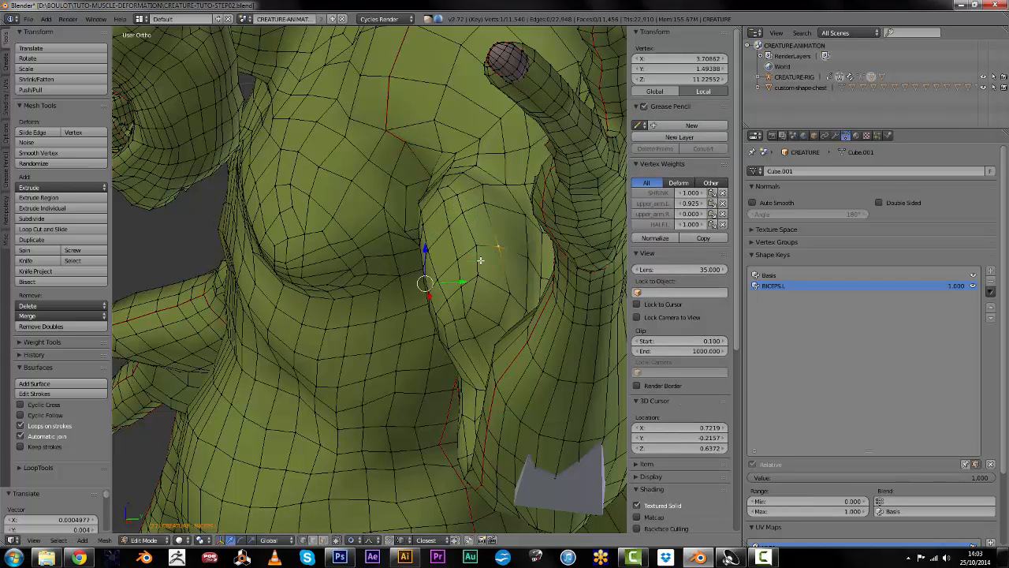
Set the BICEPS.L value back to 0.000 and return the creature mesh to Object Mode
key(KP_1)
scroll(446, 293, down, 5)
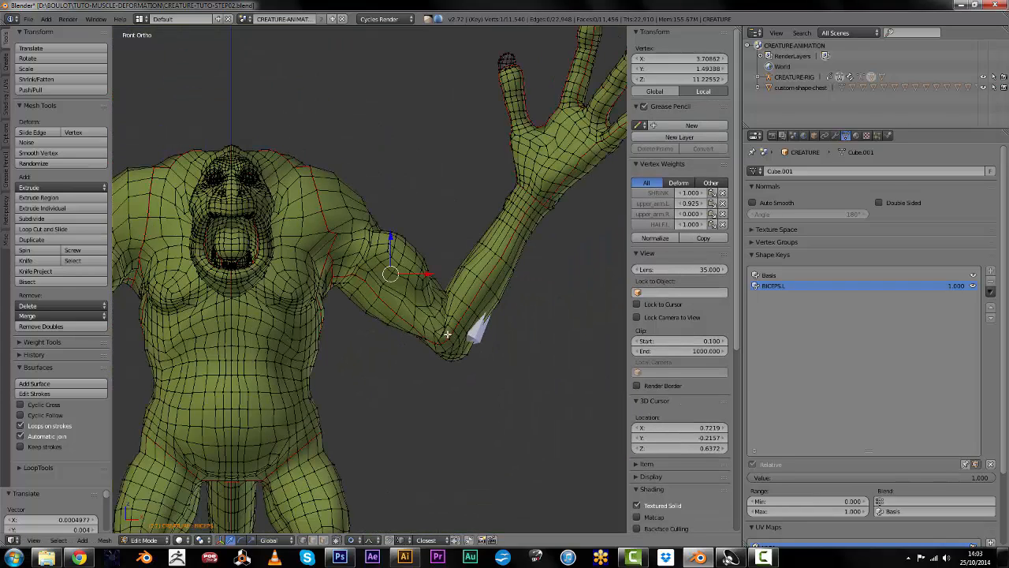
drag(984, 480, 703, 467)
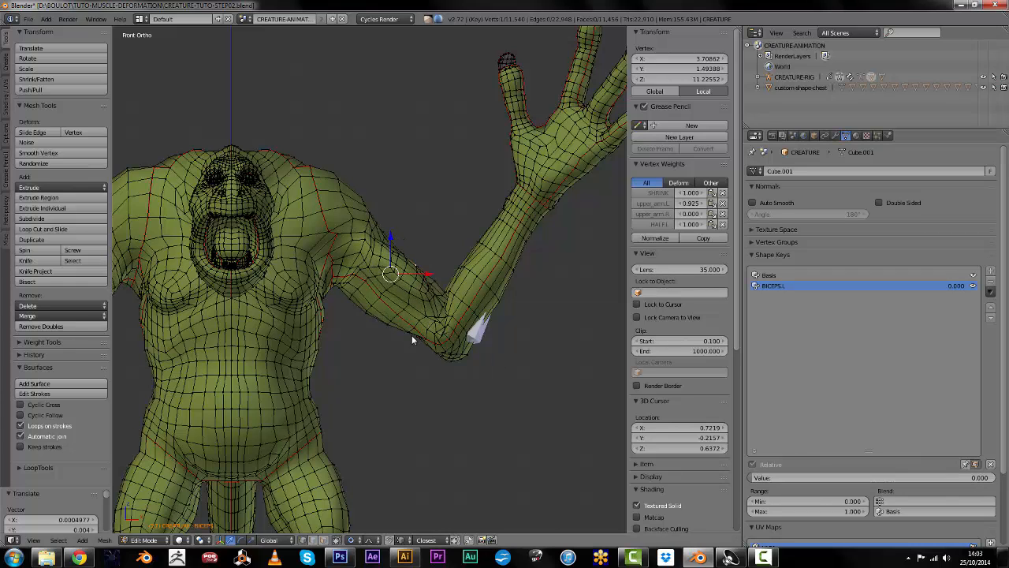
key(Tab)
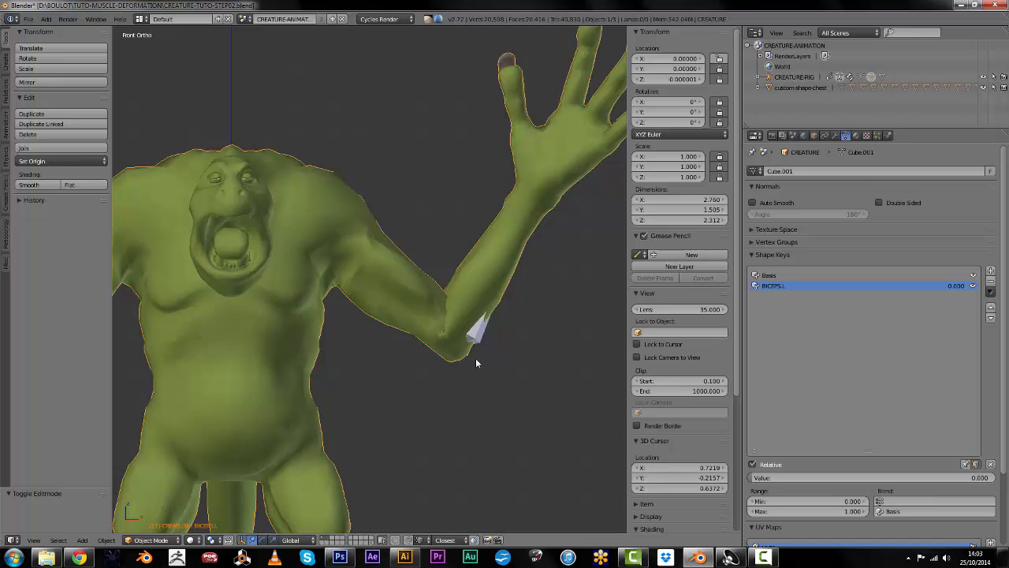
shift+middle_drag(481, 372, 497, 376)
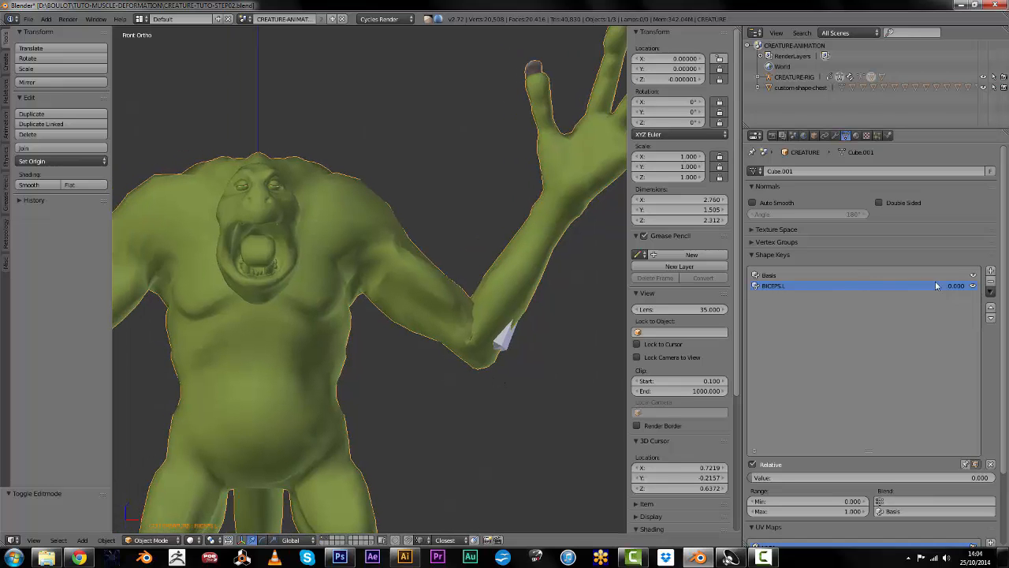
right_click(475, 328)
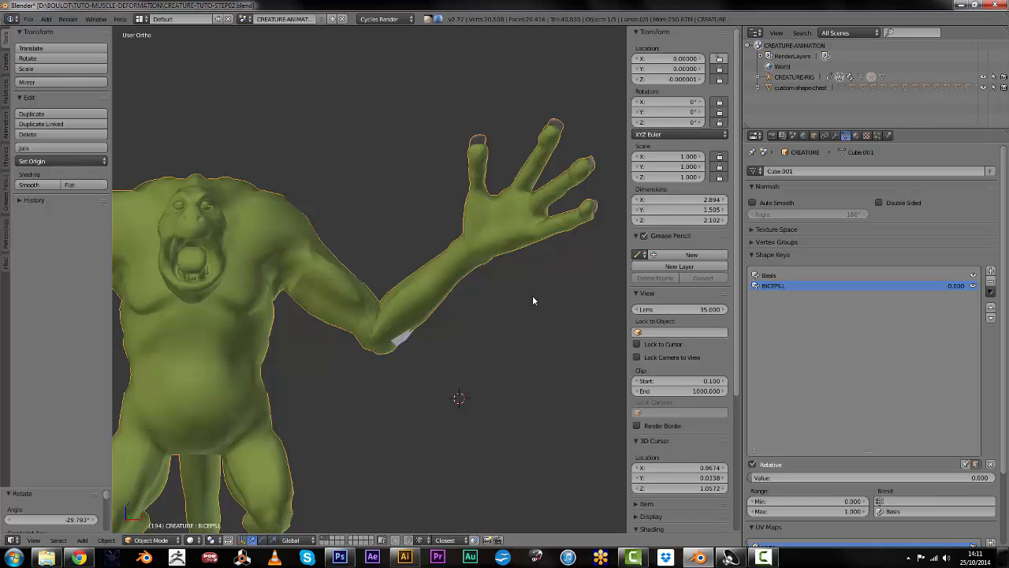
Select the forearm.L bone in the rig's Pose Mode and enable X-Ray display for the armature
middle_drag(466, 355, 418, 350)
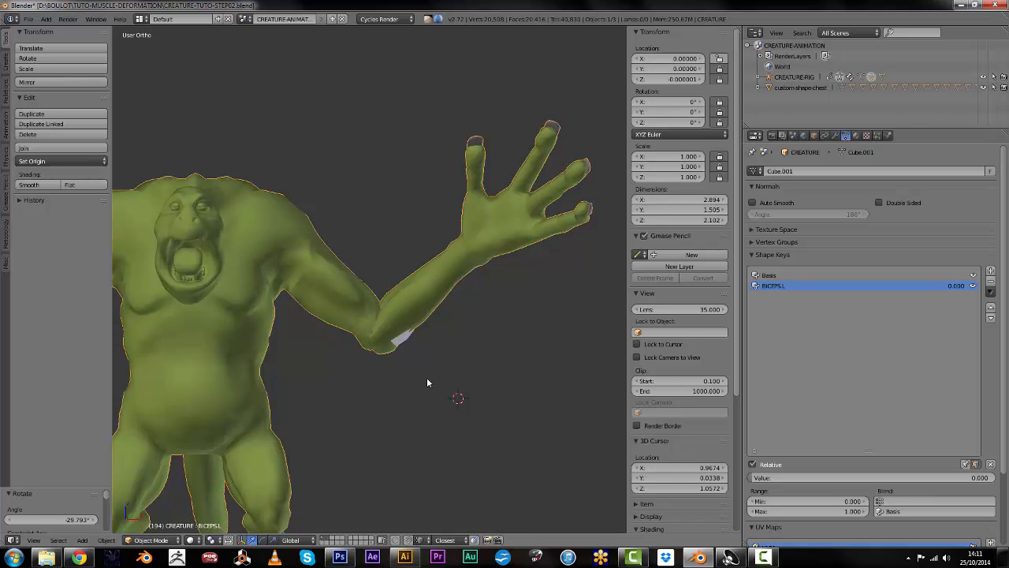
right_click(406, 342)
key(ctrl+Tab)
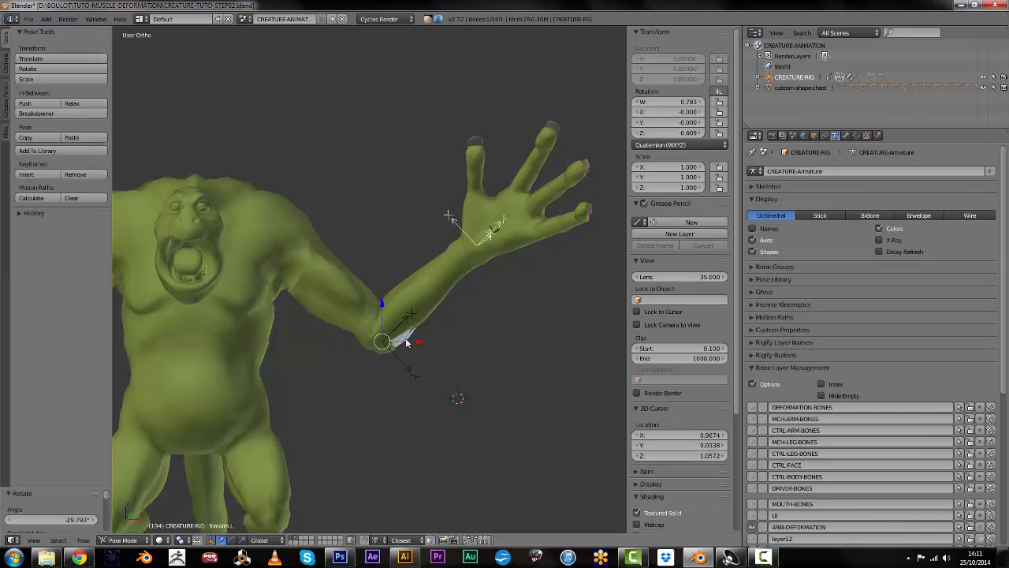
click(878, 240)
mouse_move(499, 309)
middle_down()
mouse_move(361, 251)
mouse_move(459, 334)
mouse_move(496, 327)
middle_up()
scroll(457, 292, up, 4)
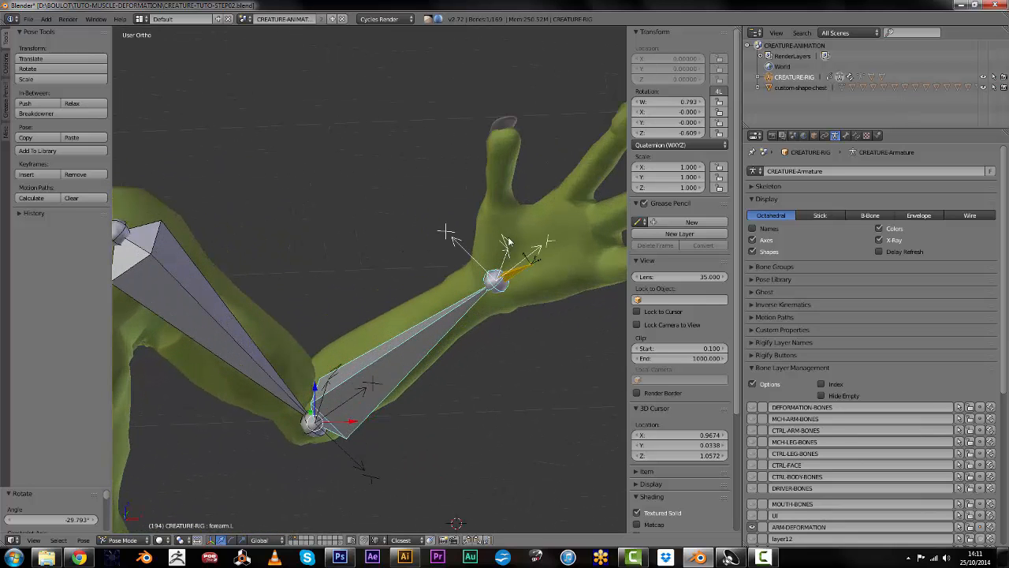
Try rotating the forearm.L bone about its local Z axis to test the elbow bend
middle_drag(594, 324, 448, 306)
middle_drag(399, 340, 466, 233)
key(r)
key(z)
key(z)
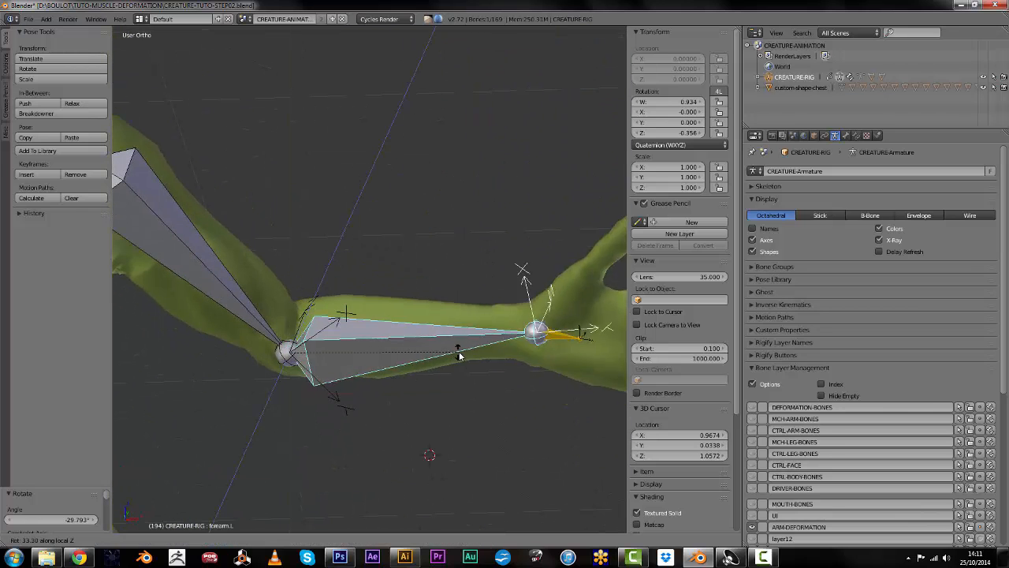
click(459, 353)
scroll(459, 349, down, 3)
middle_drag(458, 346, 418, 312)
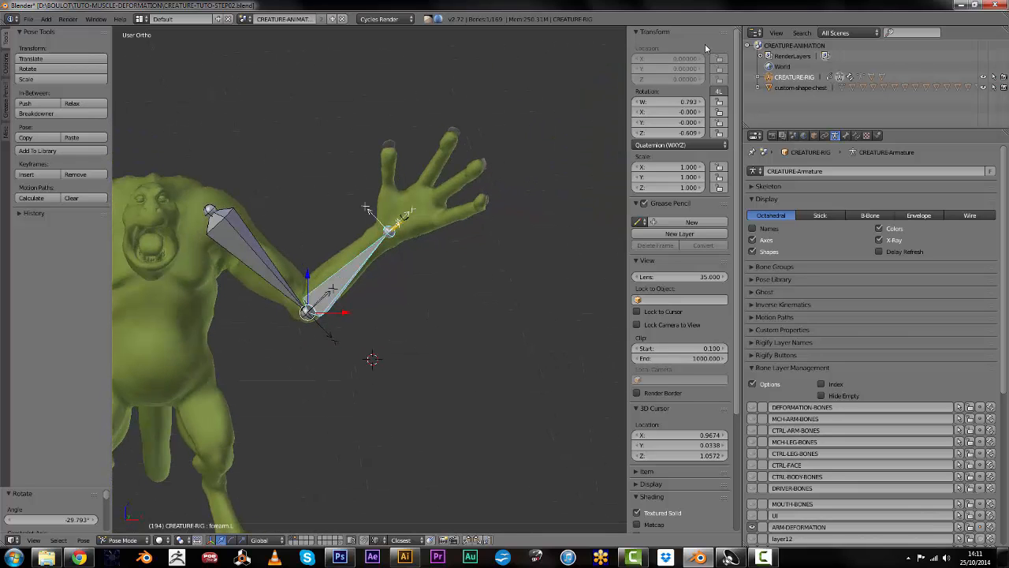
Split the 3D view in two with the side panels hidden, and turn the new area into a Graph Editor
drag(737, 30, 357, 153)
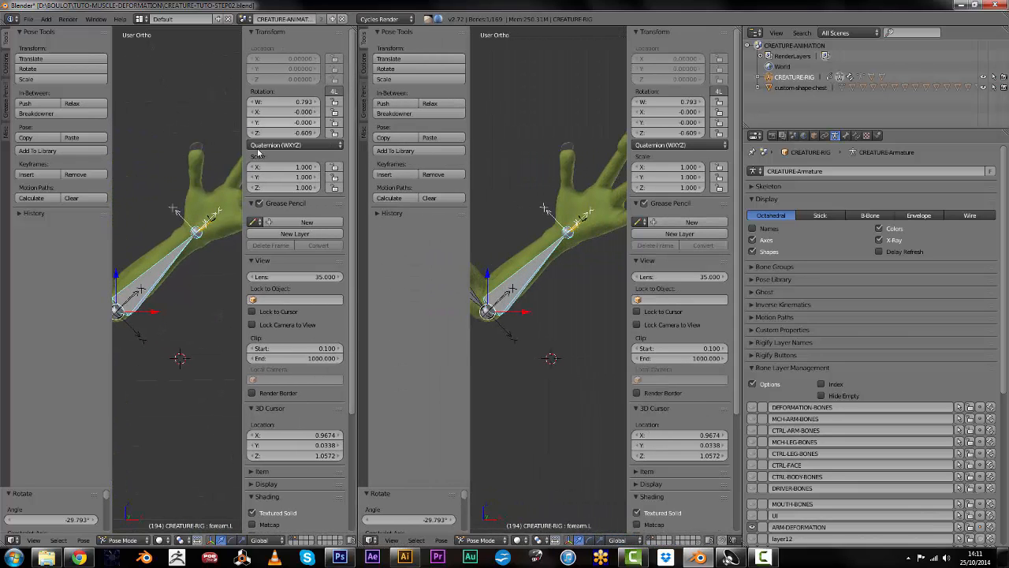
key(n)
key(t)
key(n)
key(t)
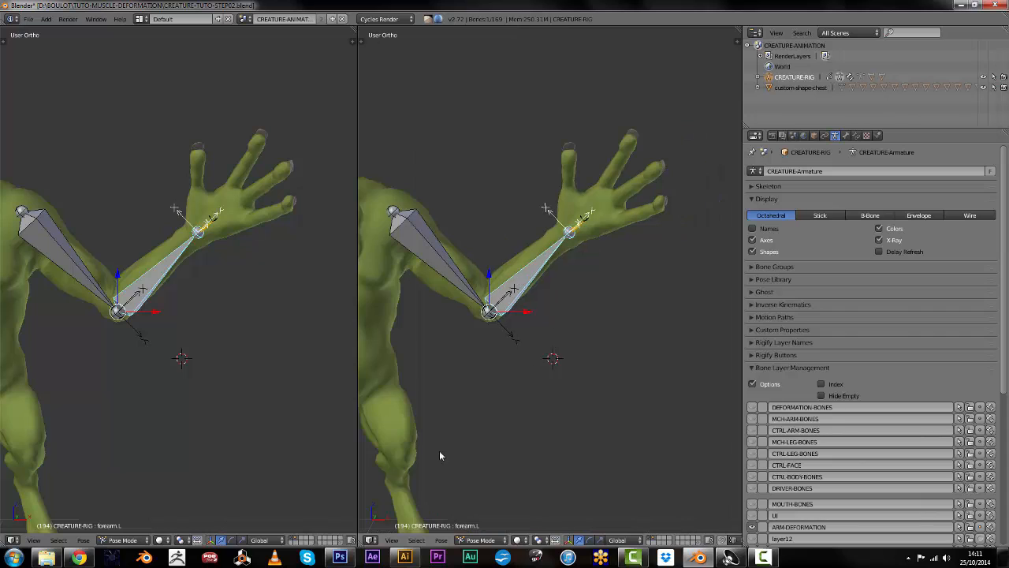
click(370, 540)
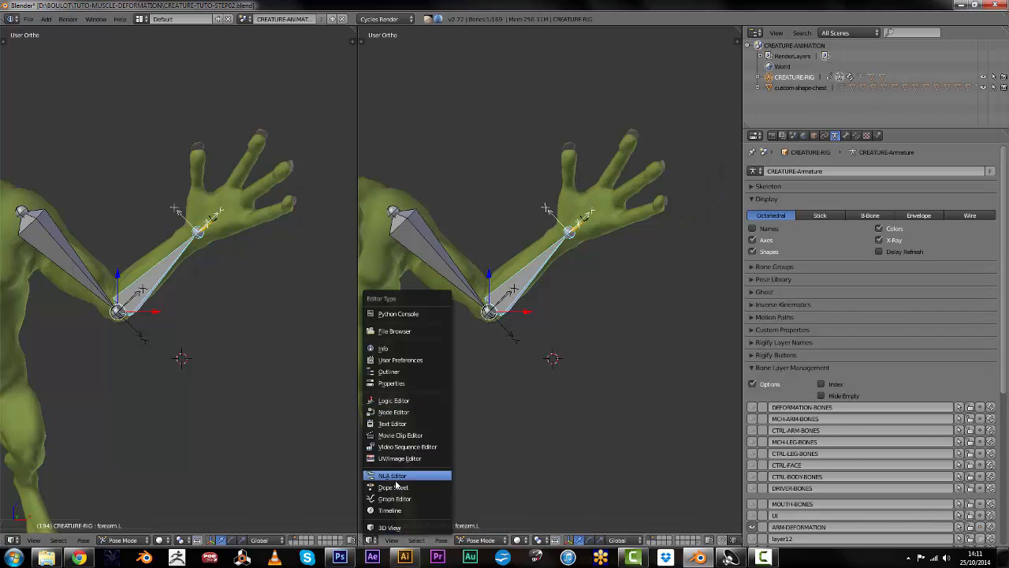
click(400, 502)
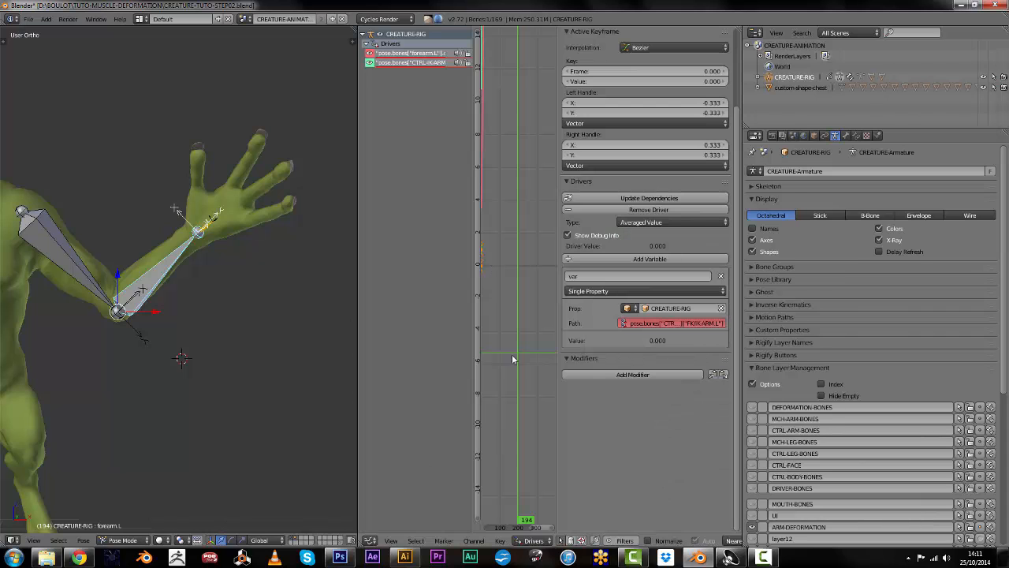
Select the creature mesh and add a driver to the BICEPS.L shape key value
right_click(143, 251)
middle_drag(128, 245, 290, 221)
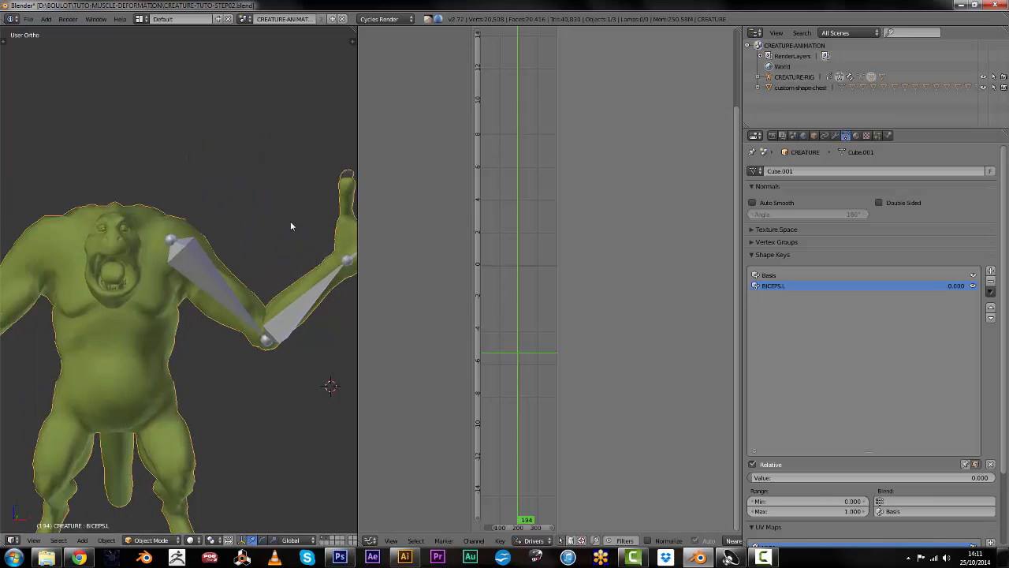
right_click(961, 286)
click(938, 285)
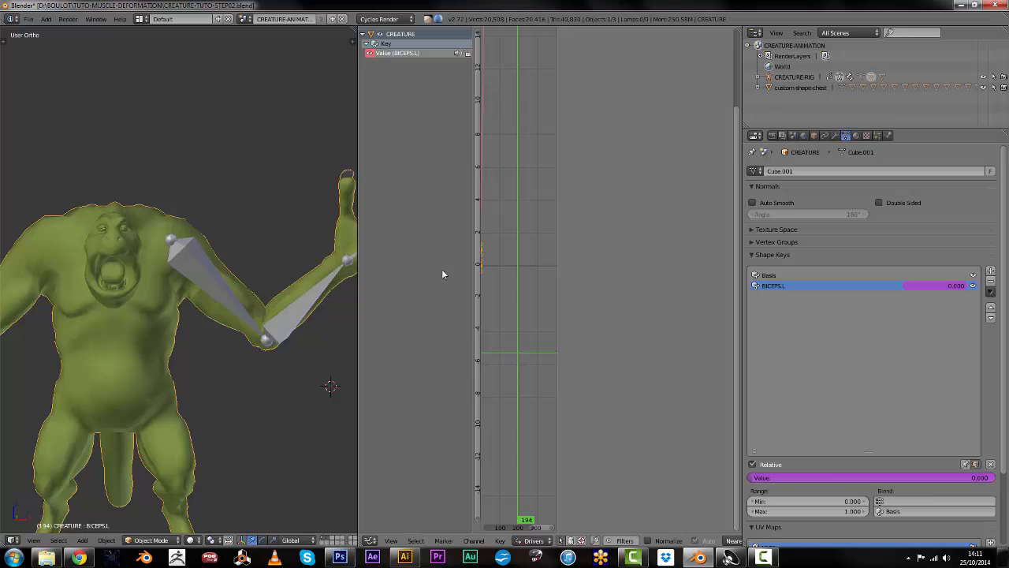
Widen the Graph Editor and select the Value (BICEPS.L) channel in Drivers mode
drag(363, 314, 232, 310)
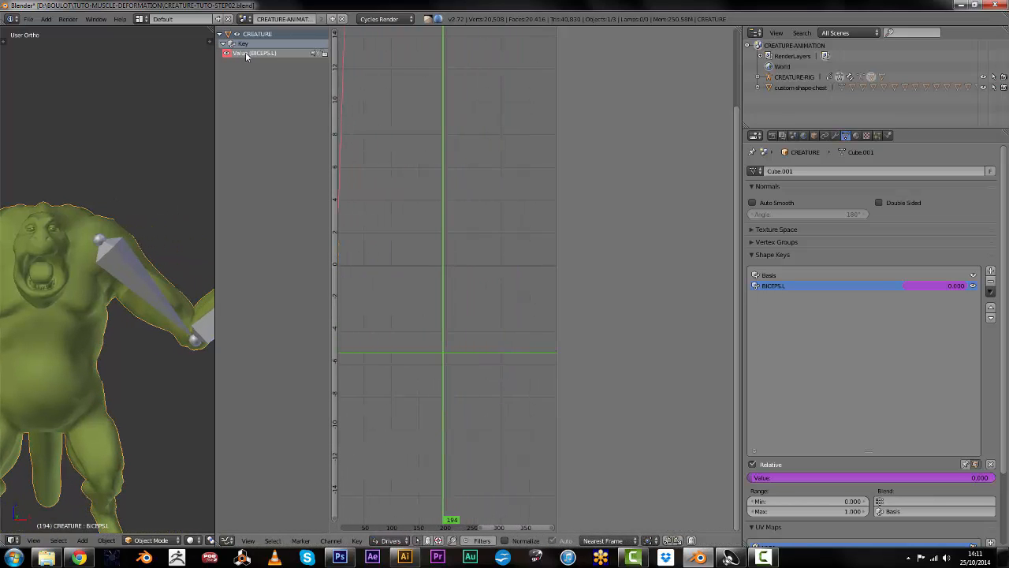
click(391, 540)
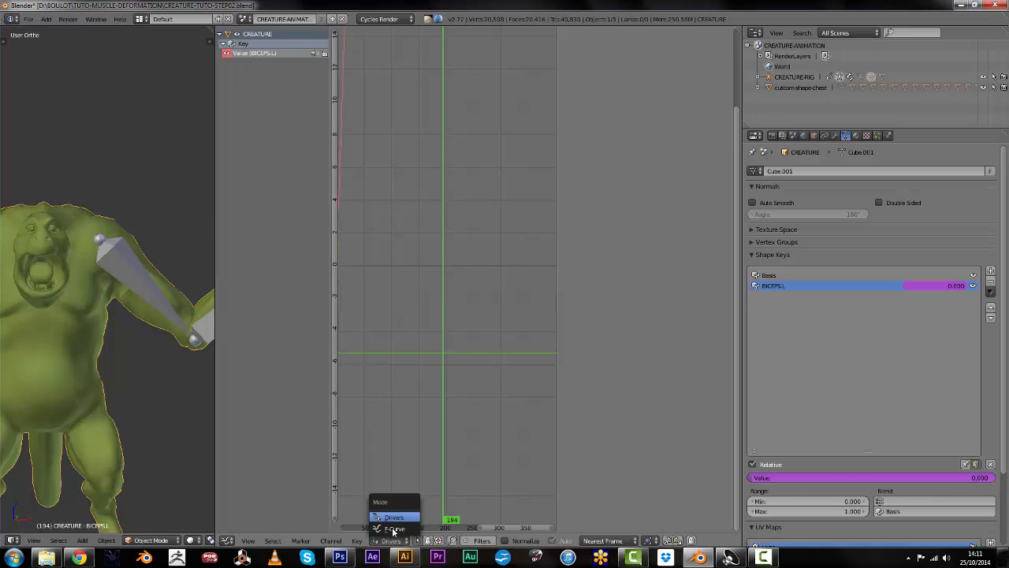
click(392, 518)
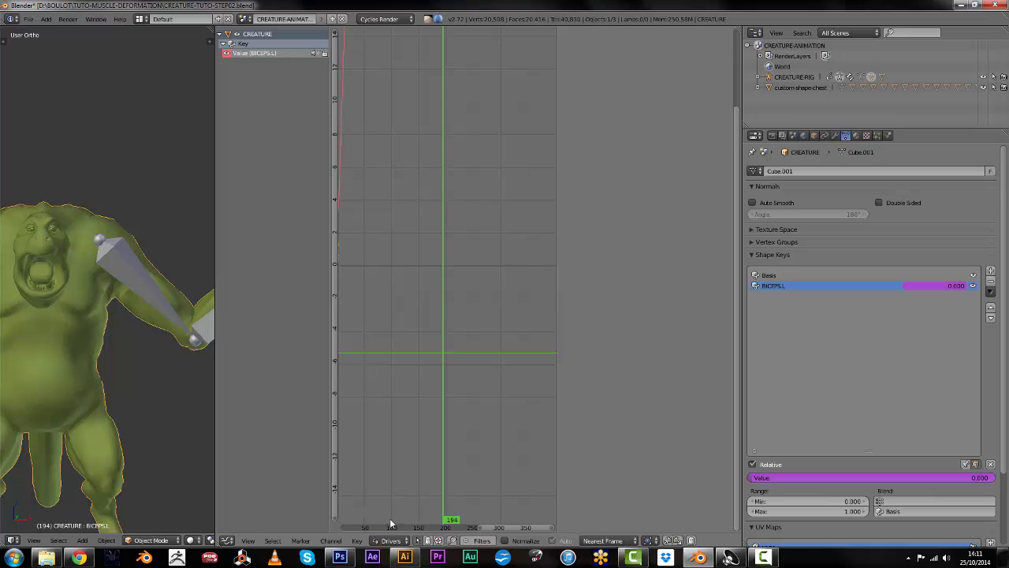
click(246, 53)
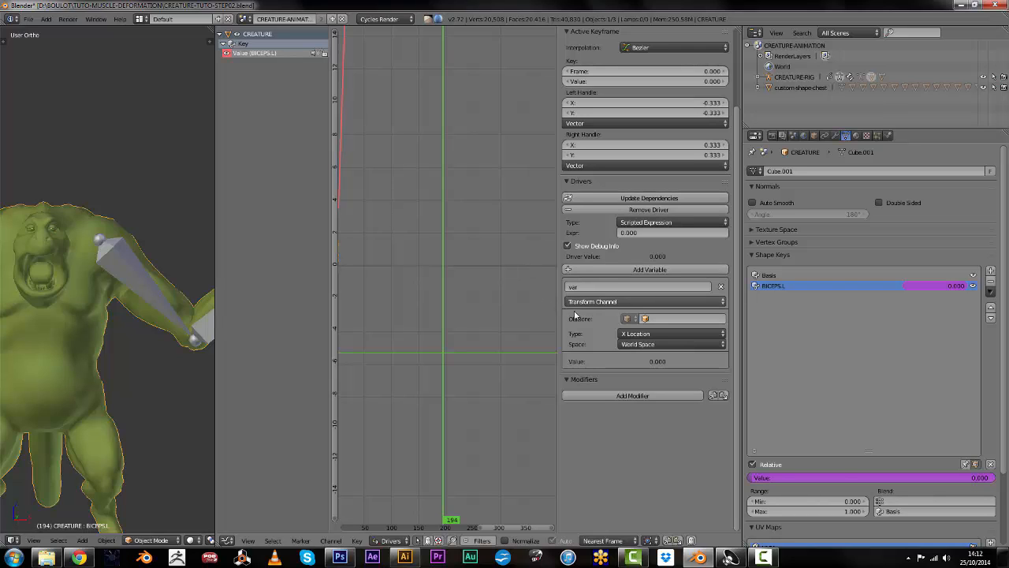
Set the driver variable's object to CREATURE-RIG
click(654, 318)
text(creat)
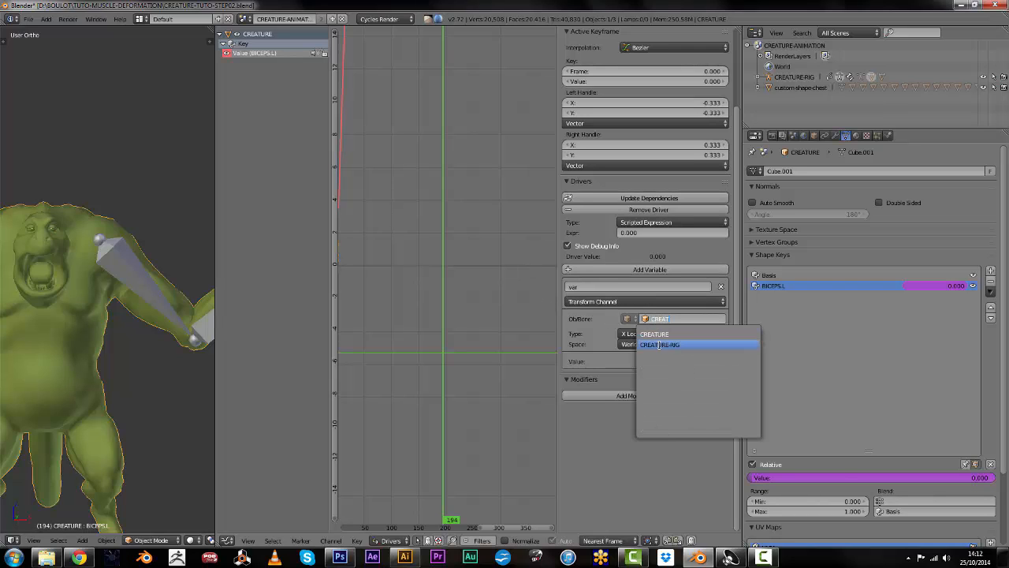
click(661, 344)
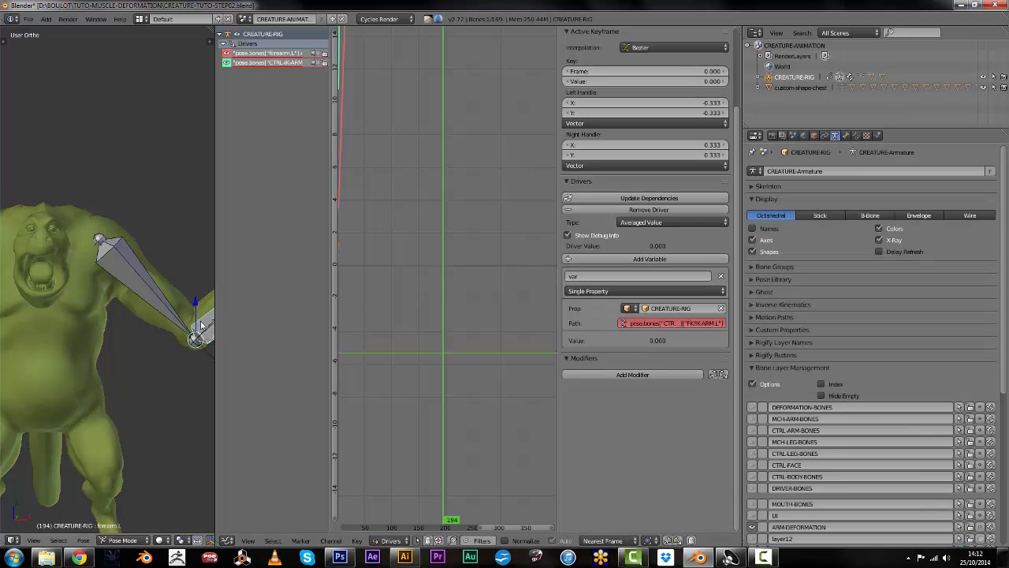
Copy the bone name forearm.L from the rig and use it as the bone in the BICEPS.L driver variable
click(848, 137)
click(805, 170)
key(ctrl+c)
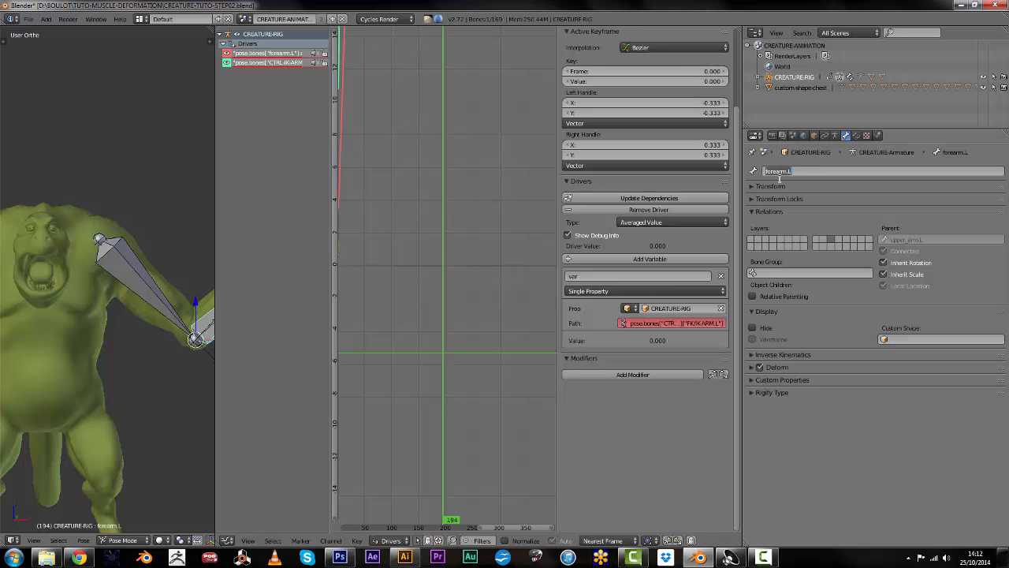
right_click(75, 215)
right_click(76, 215)
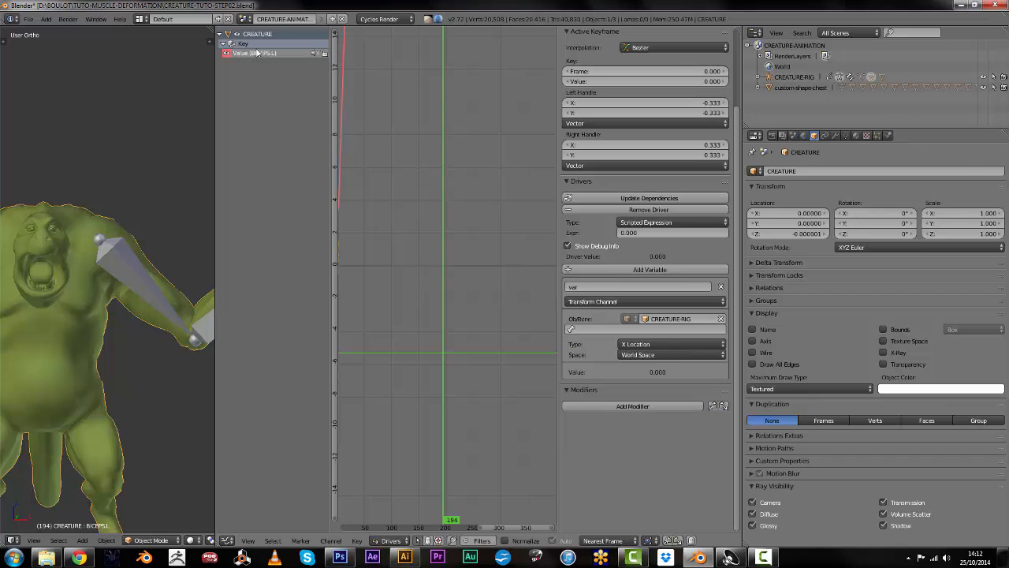
click(608, 330)
key(ctrl+v)
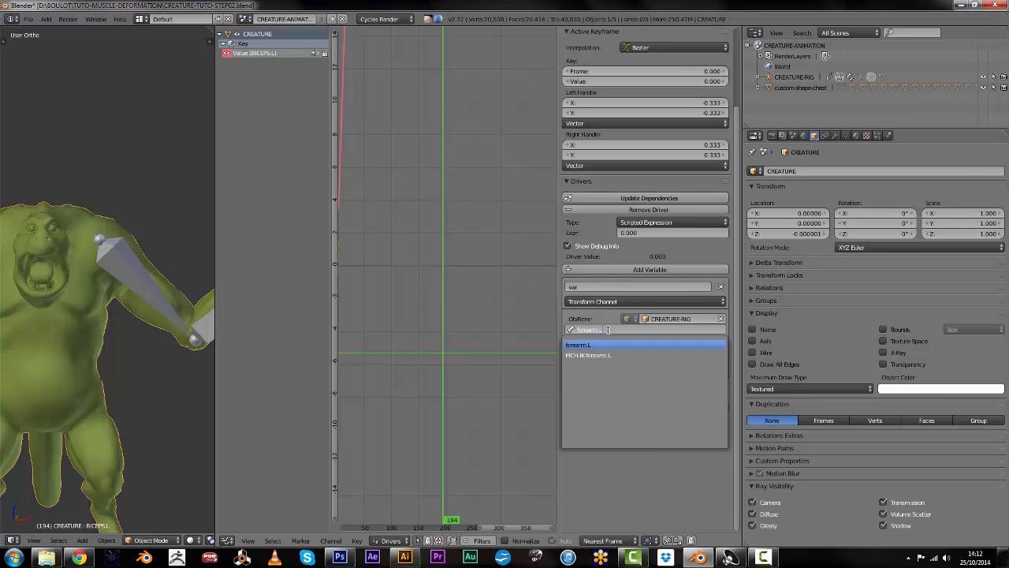
key(Return)
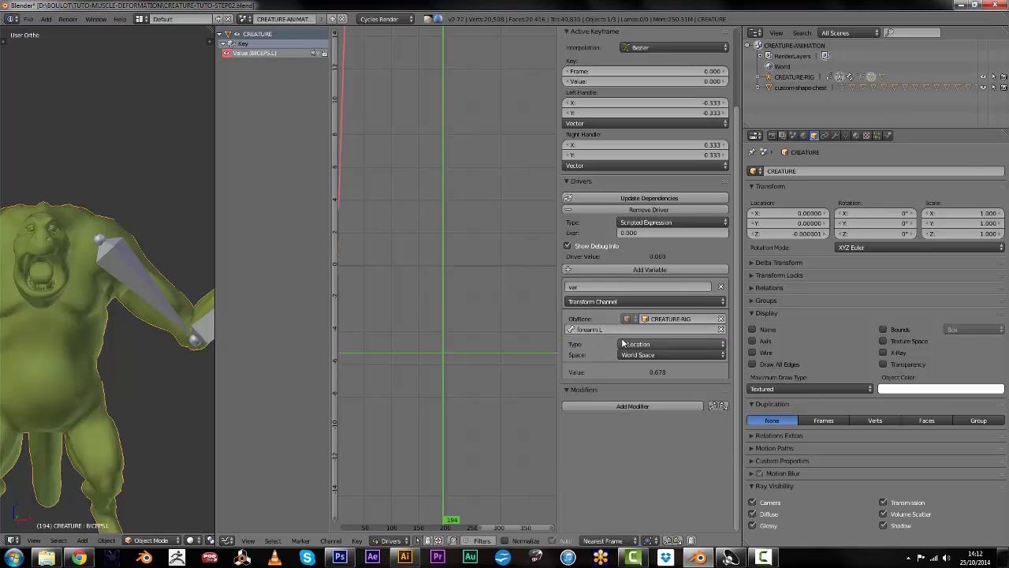
Set the driver variable's transform type to Z Rotation and its space to Local Space
click(628, 345)
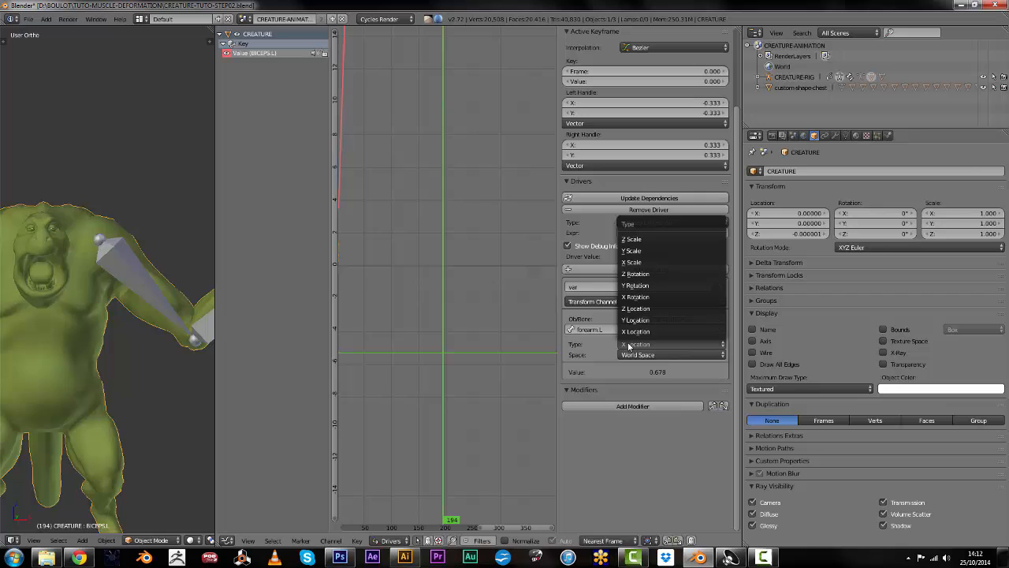
click(642, 277)
scroll(130, 350, up, 3)
shift+middle_drag(130, 350, 143, 325)
right_click(144, 323)
middle_drag(175, 252, 138, 292)
middle_drag(100, 325, 140, 318)
scroll(128, 334, down, 4)
middle_drag(110, 349, 173, 327)
scroll(161, 334, up, 2)
right_click(173, 329)
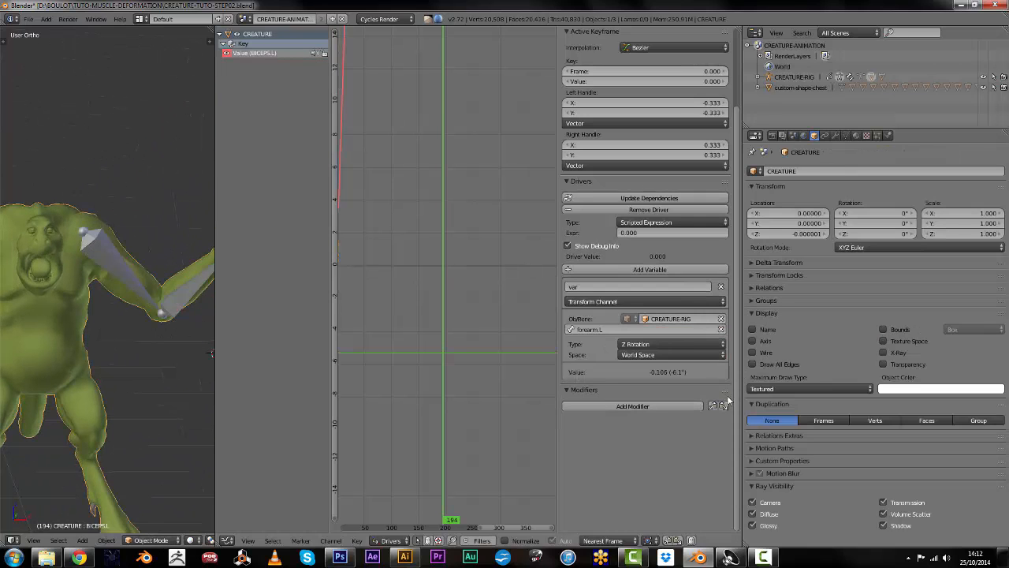
click(645, 356)
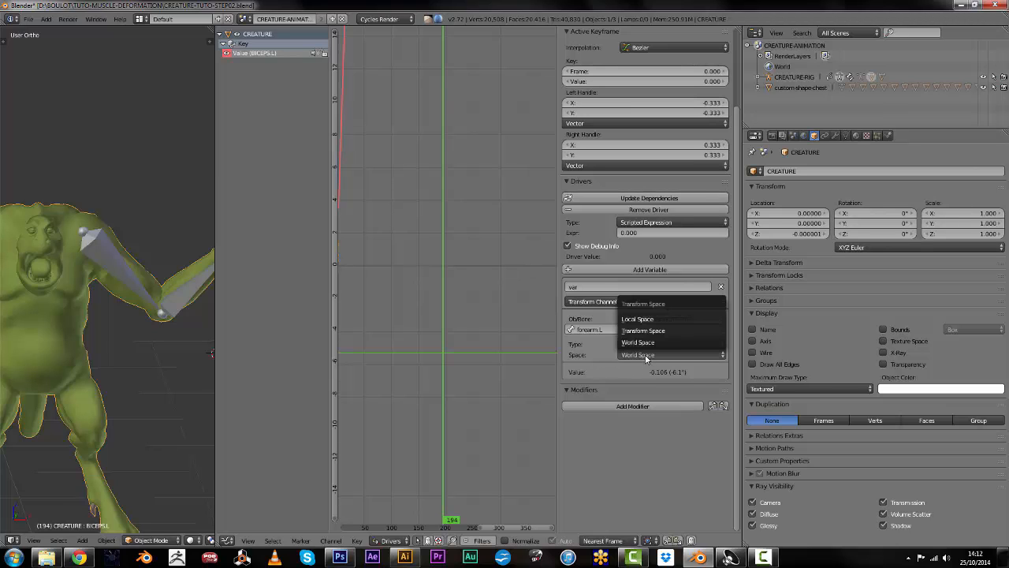
click(650, 316)
Select the forearm.L bone to examine its local axes, and reselect the CREATURE mesh
middle_drag(178, 333, 54, 188)
middle_drag(172, 318, 127, 269)
right_click(127, 270)
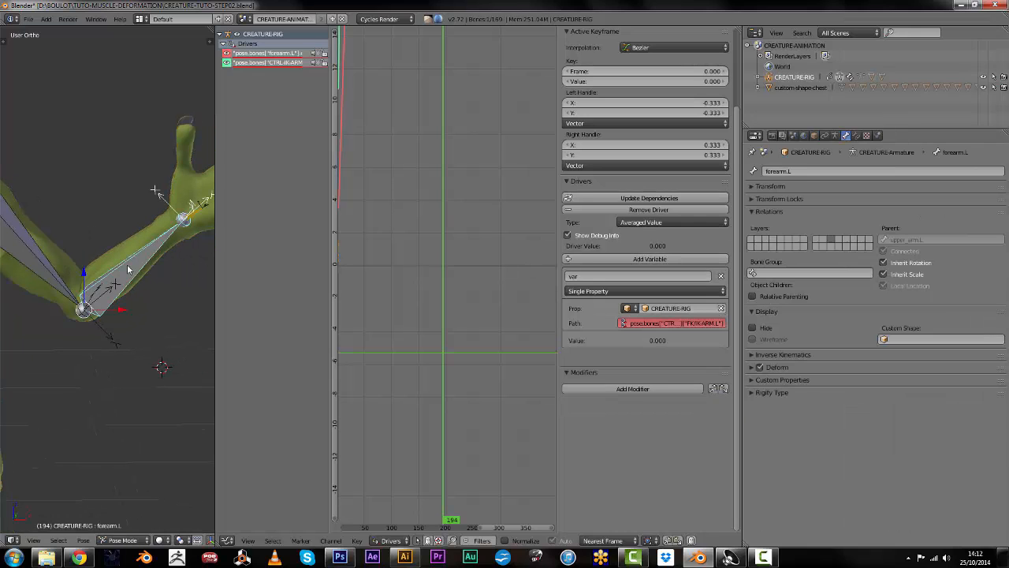
right_click(153, 222)
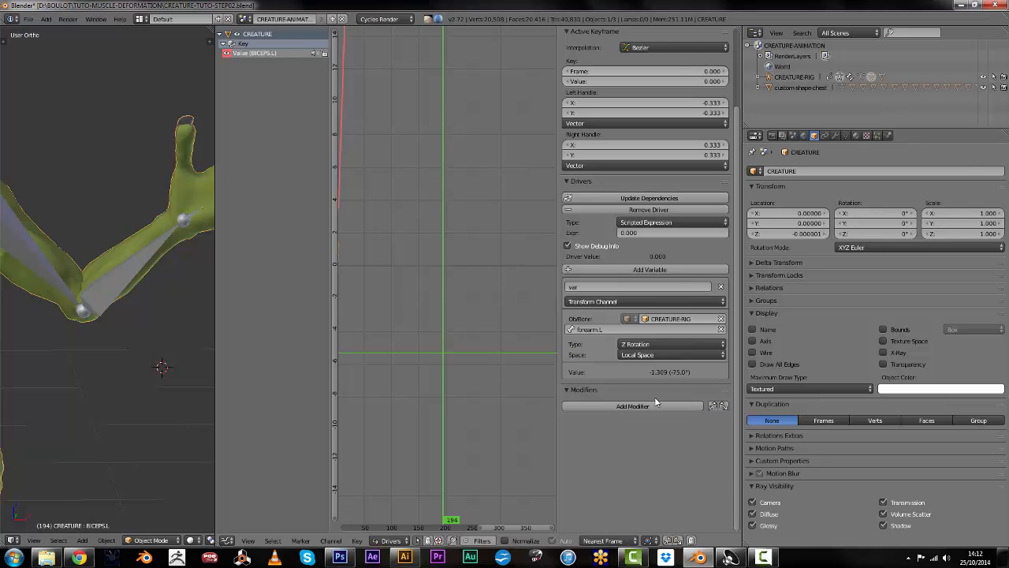
Add a Generator modifier to the BICEPS.L driver and set its x coefficient to -1
click(846, 136)
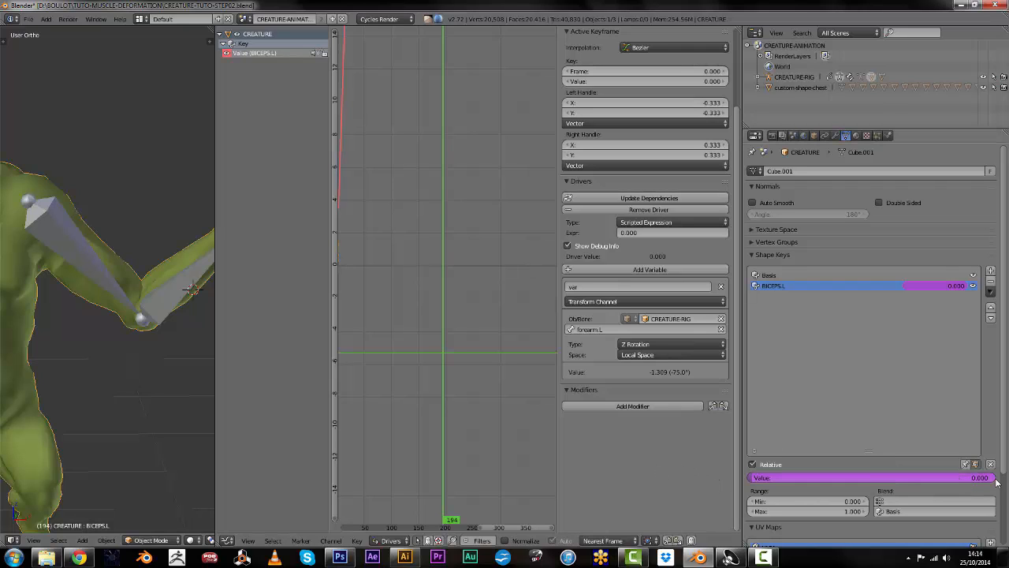
click(640, 407)
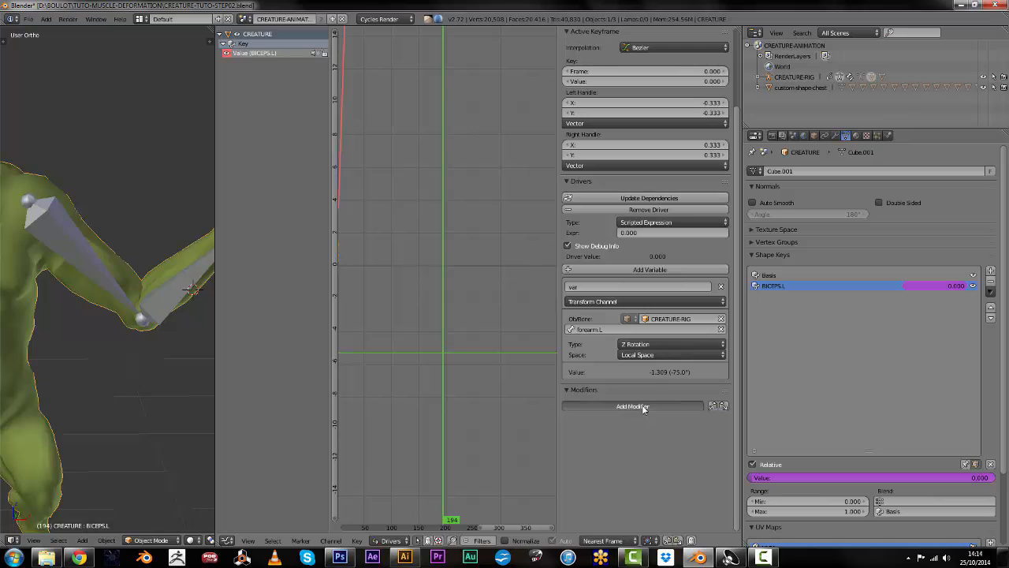
click(619, 406)
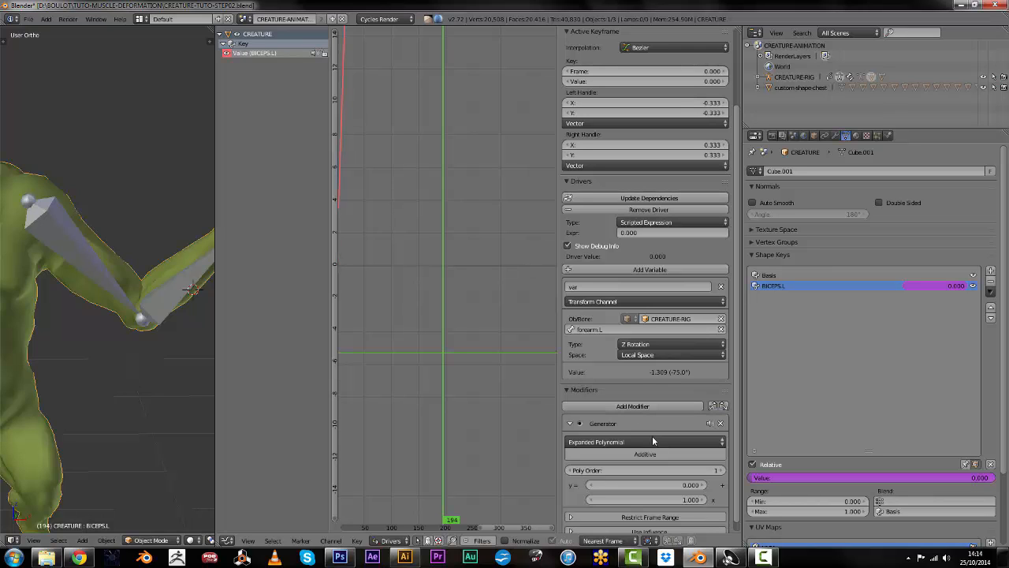
scroll(643, 495, down, 1)
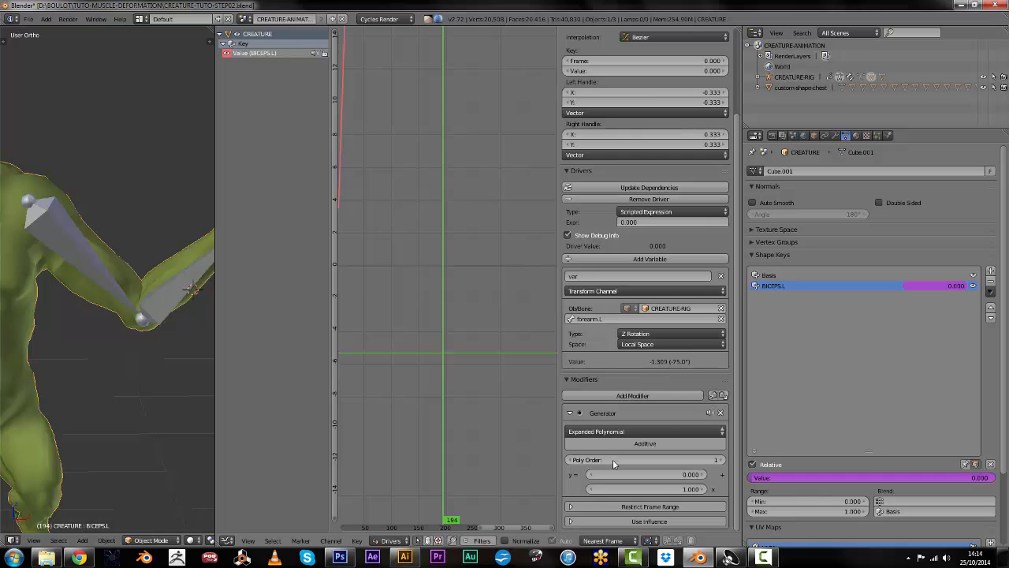
click(661, 487)
key(BackSpace)
key(Return)
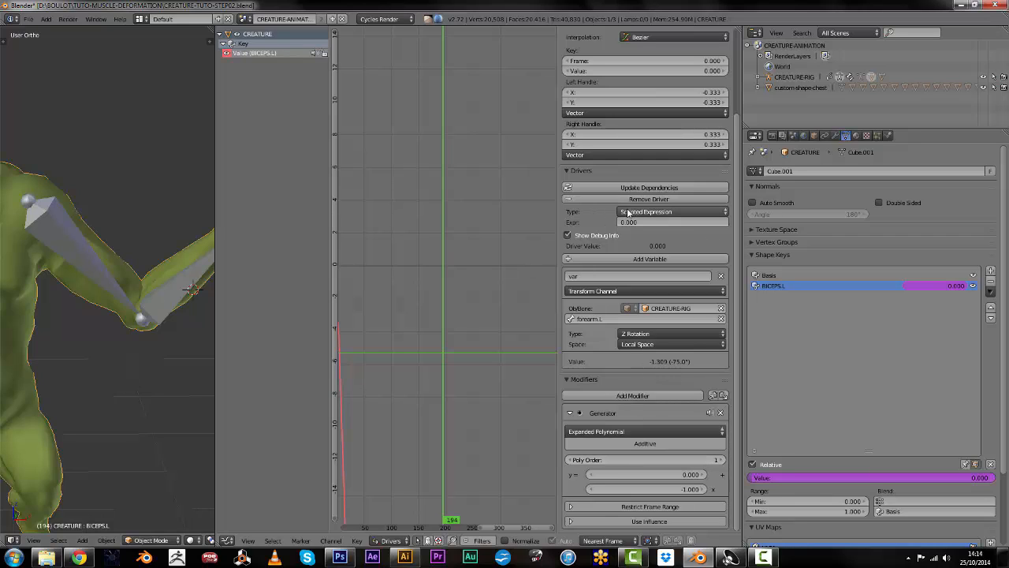
Set the BICEPS.L driver's type to Averaged Value and update its dependencies
click(653, 214)
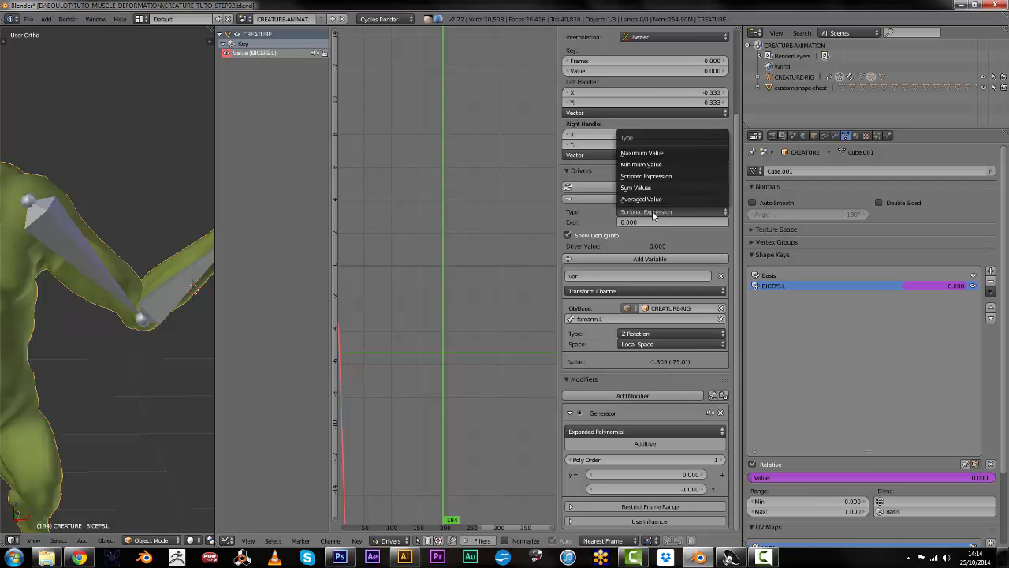
click(651, 199)
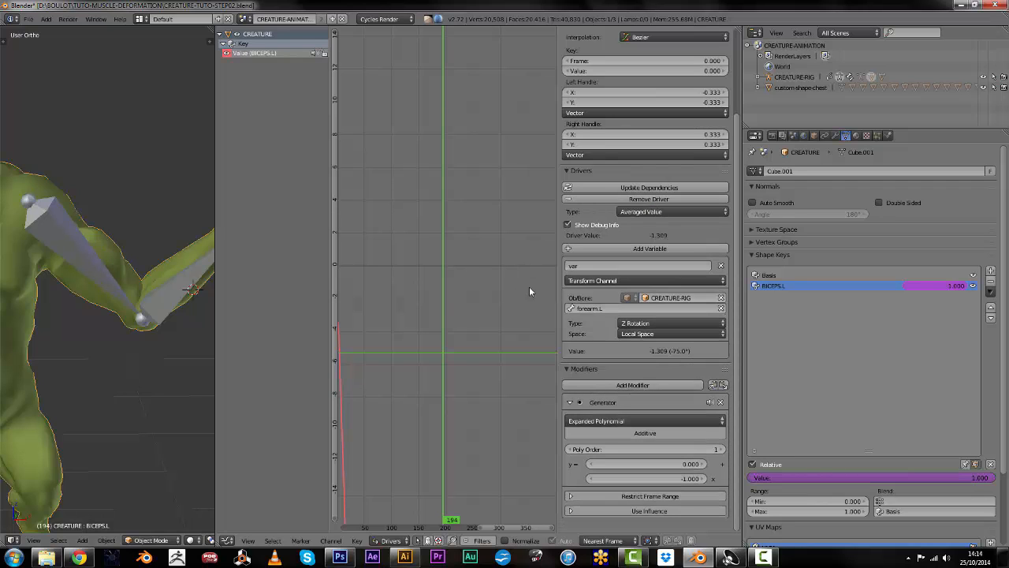
click(645, 188)
shift+middle_drag(134, 297, 77, 222)
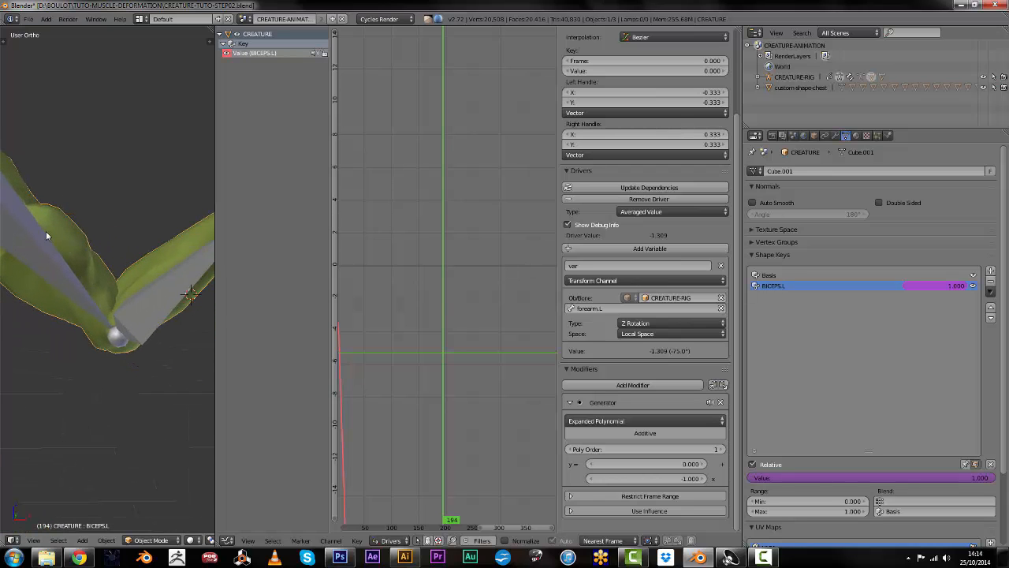
middle_drag(74, 258, 127, 304)
scroll(110, 295, down, 3)
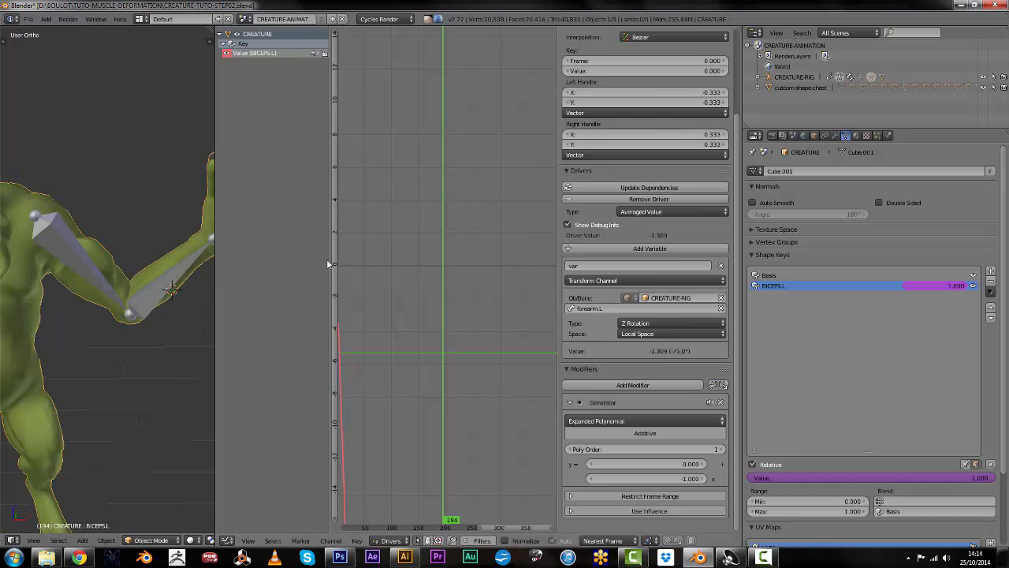
Maximize the 3D view and rotate the forearm.L bone about its local Z axis to test the biceps bulge
key(shift+space)
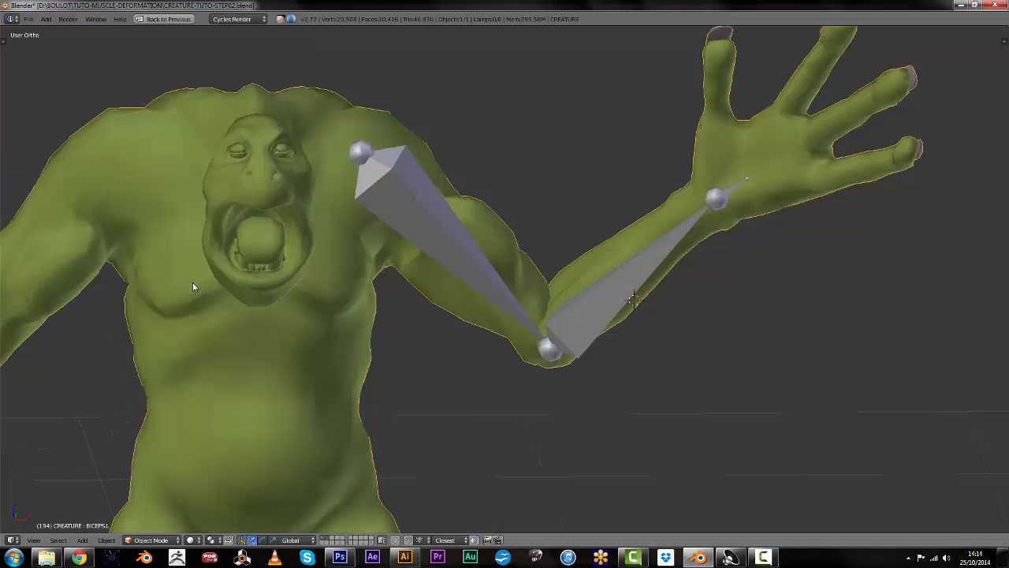
right_click(658, 276)
key(ctrl+Tab)
key(r)
key(z)
key(z)
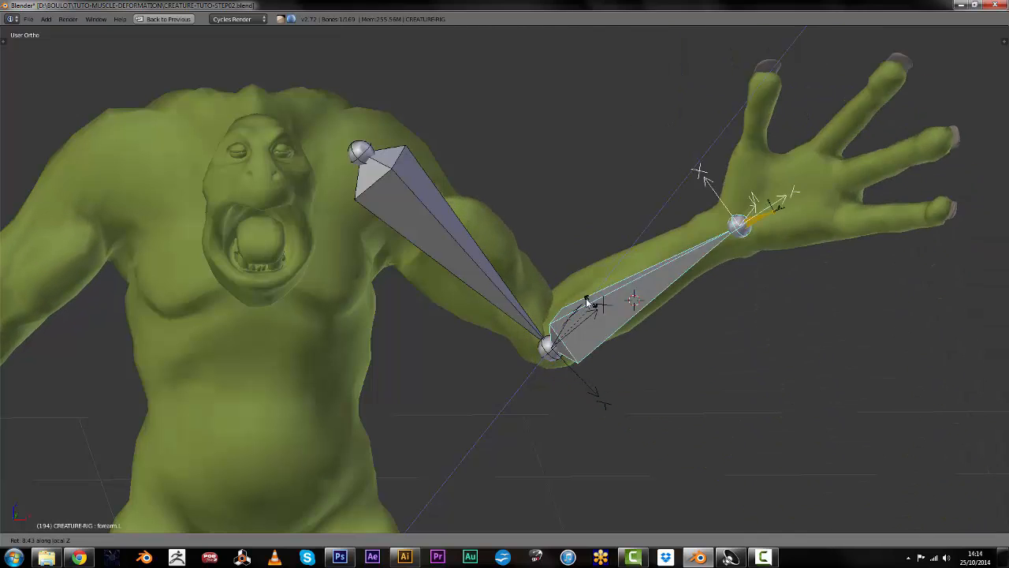
click(556, 292)
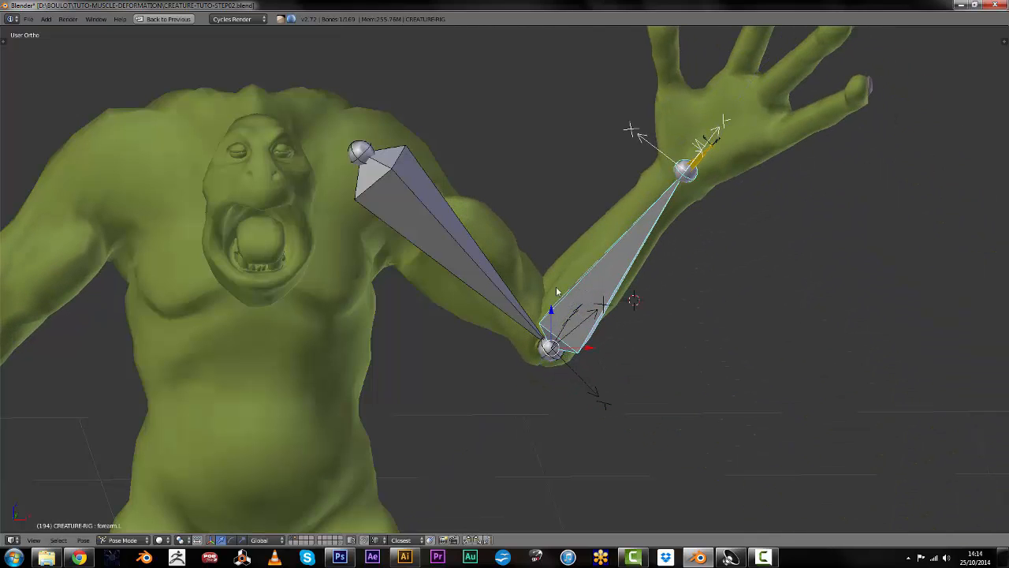
Restore the full layout, reselect the CREATURE mesh and set the Generator modifier's x coefficient to -0.8
key(ctrl+Up)
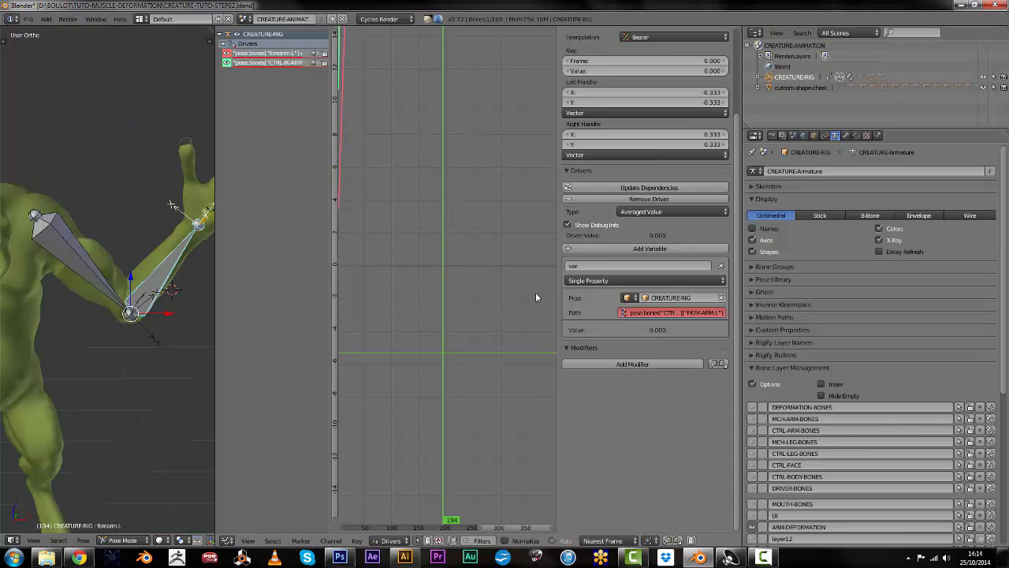
right_click(159, 243)
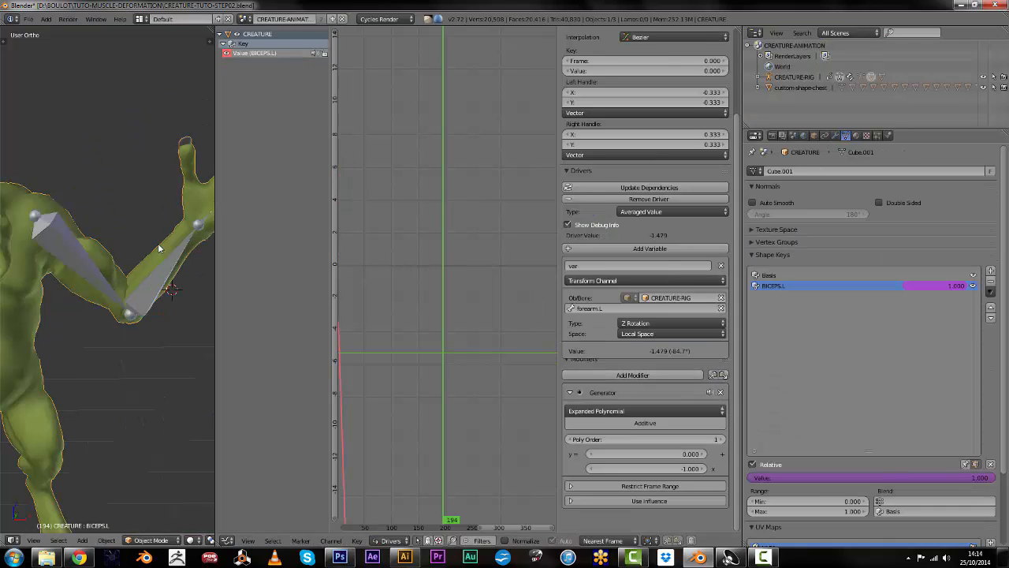
click(682, 478)
text(-1.0)
key(BackSpace)
key(BackSpace)
key(BackSpace)
key(BackSpace)
text(-0.8)
key(Return)
Rotate the forearm.L bone in Pose Mode to several elbow angles and check the biceps deformation
right_click(163, 276)
key(ctrl+Tab)
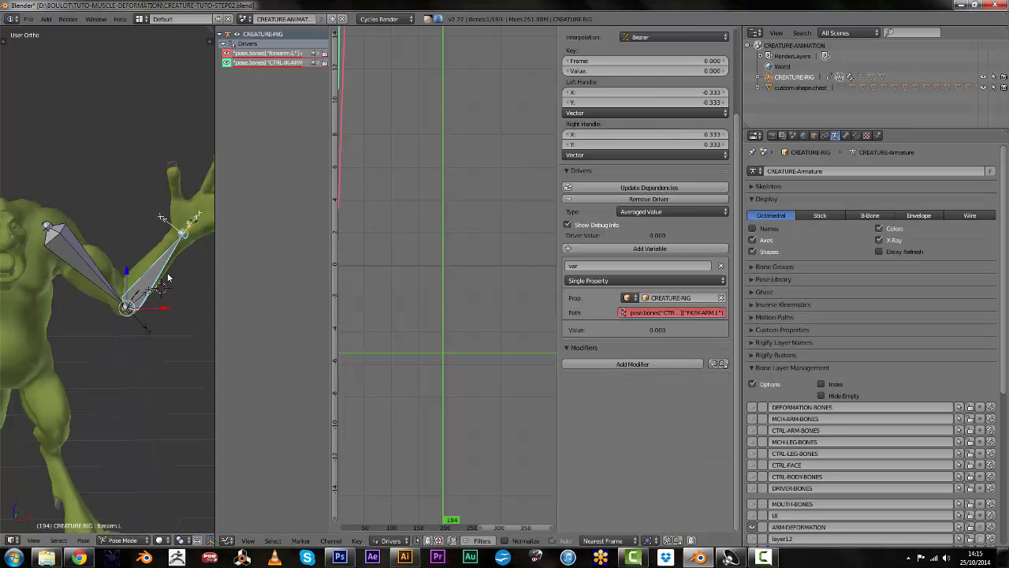
shift+middle_drag(168, 275, 153, 262)
key(r)
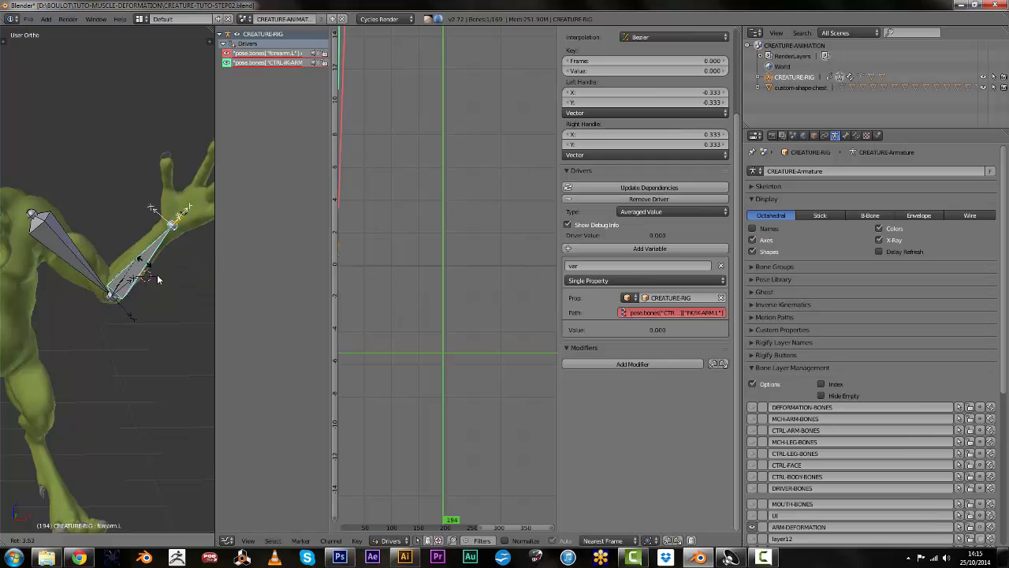
click(162, 303)
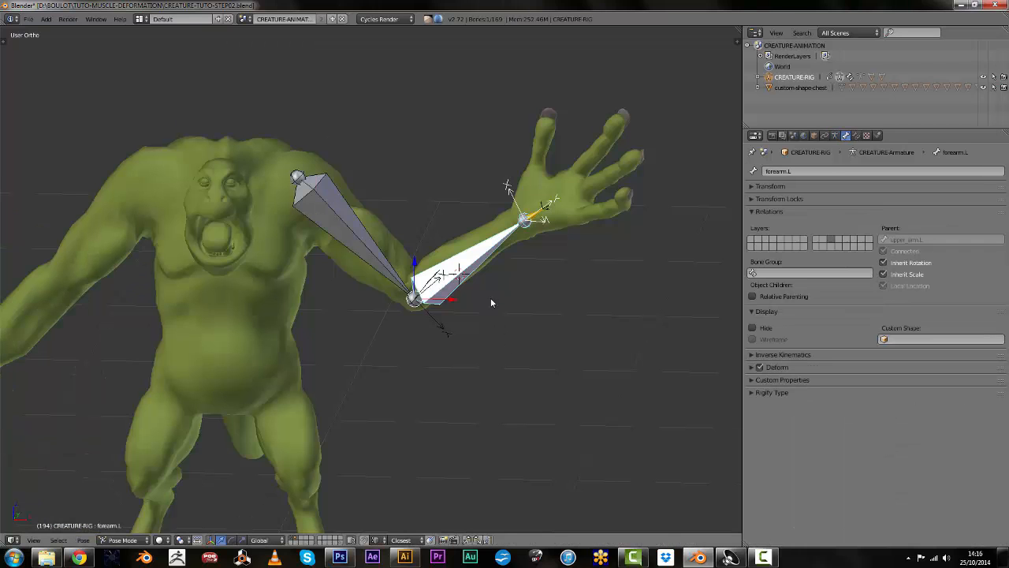
key(r)
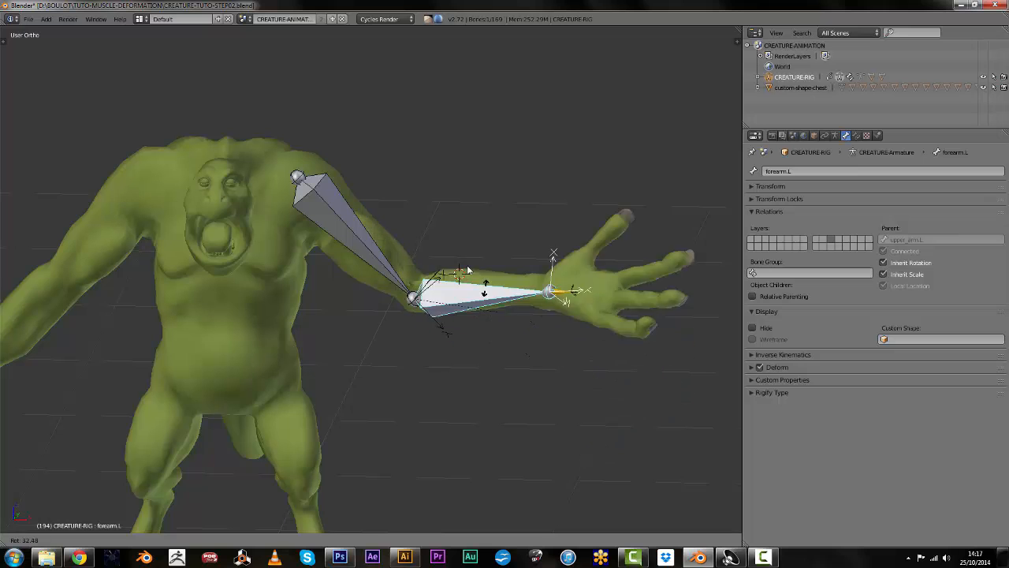
click(479, 293)
middle_drag(479, 293, 366, 261)
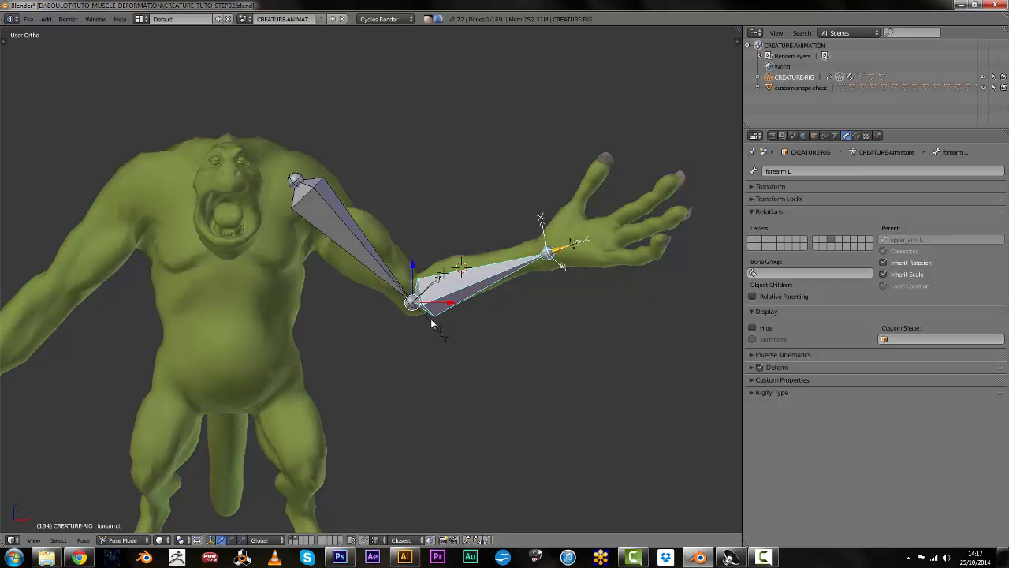
middle_drag(520, 276, 424, 276)
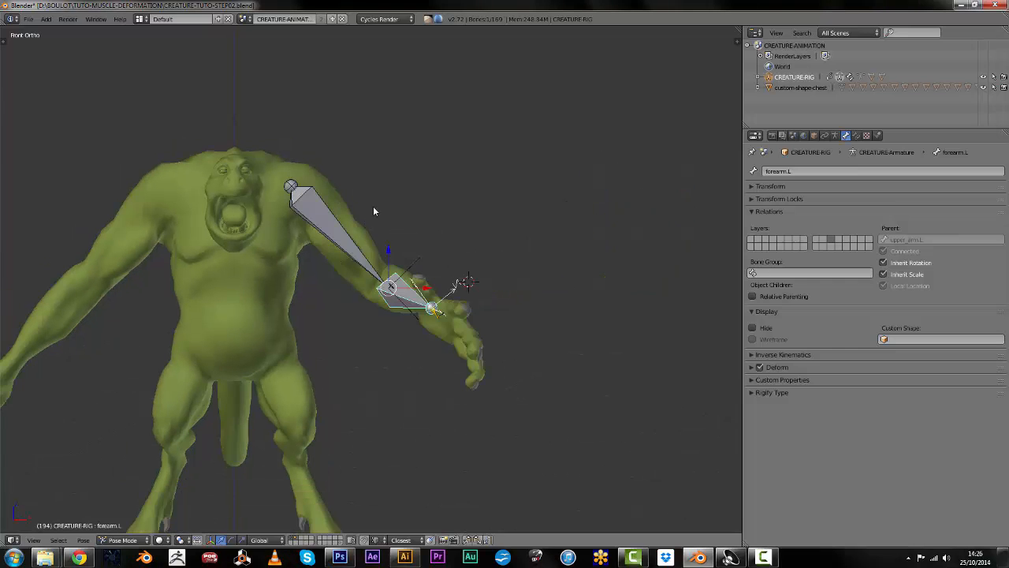
Clear the rotation of the forearm.L bone
shift+middle_drag(374, 211, 397, 222)
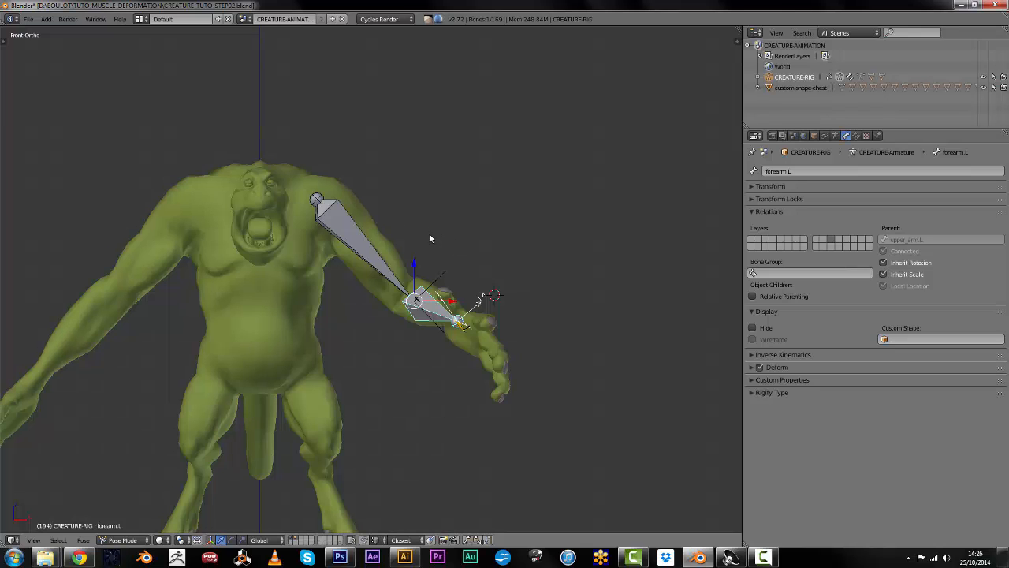
shift+middle_drag(410, 235, 442, 232)
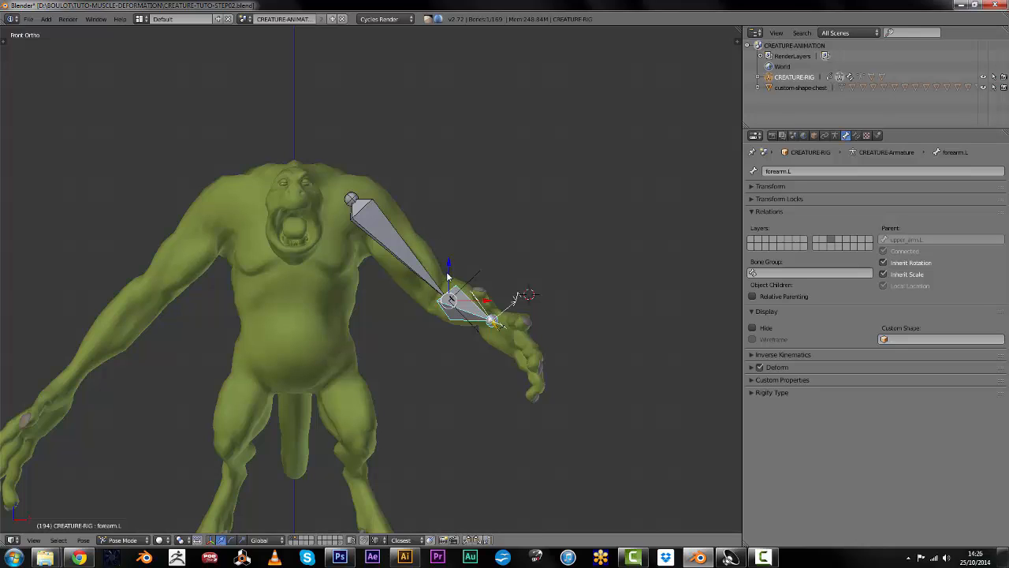
key(alt+r)
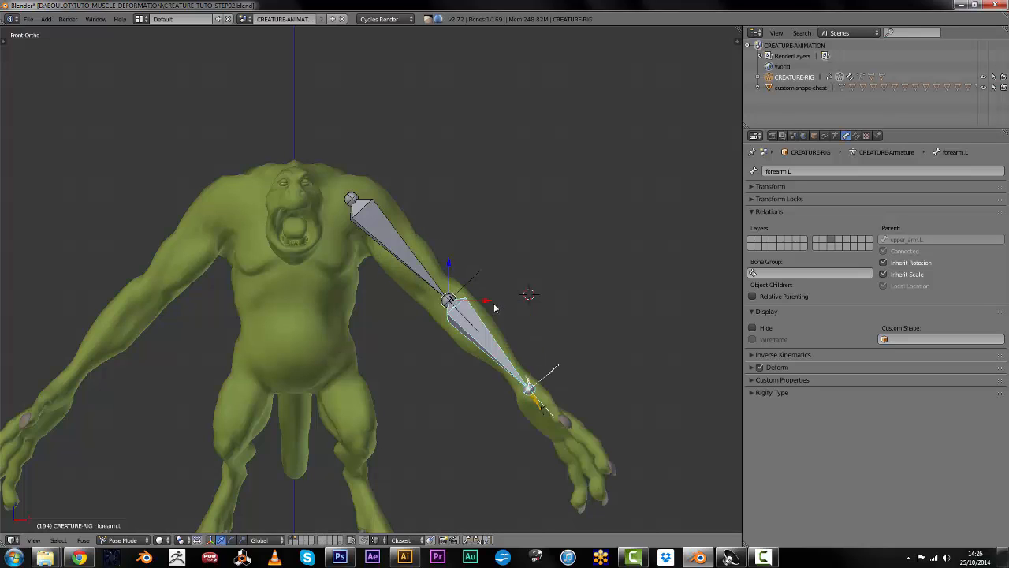
Duplicate the forearm.L and upper_arm.L bones in Edit Mode and move the copies straight up along global Z
shift+right_click(403, 242)
key(Tab)
right_click(490, 344)
shift+right_click(401, 246)
shift+middle_drag(478, 228, 470, 231)
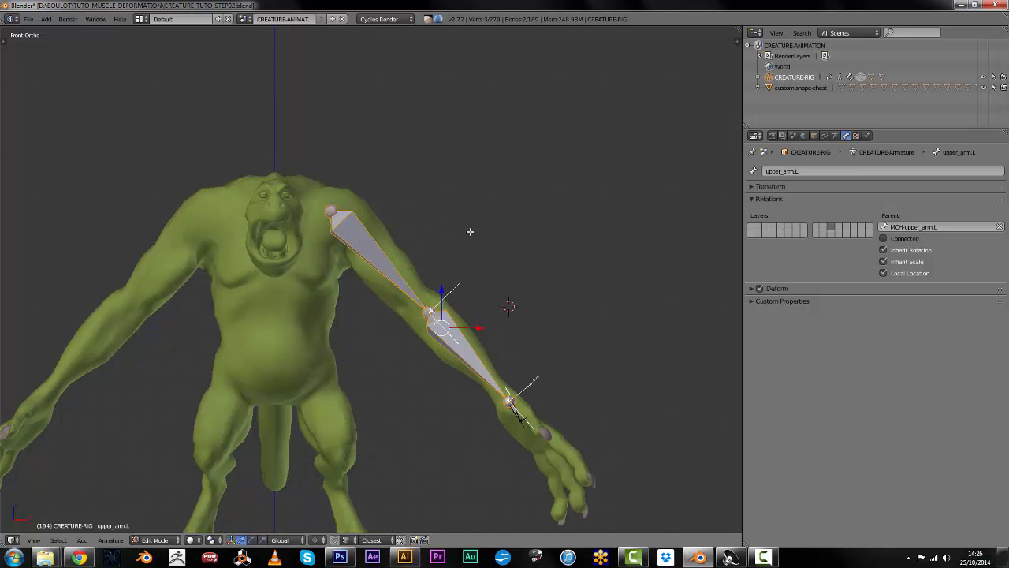
key(shift+d)
right_click(470, 231)
text(gz1)
key(Return)
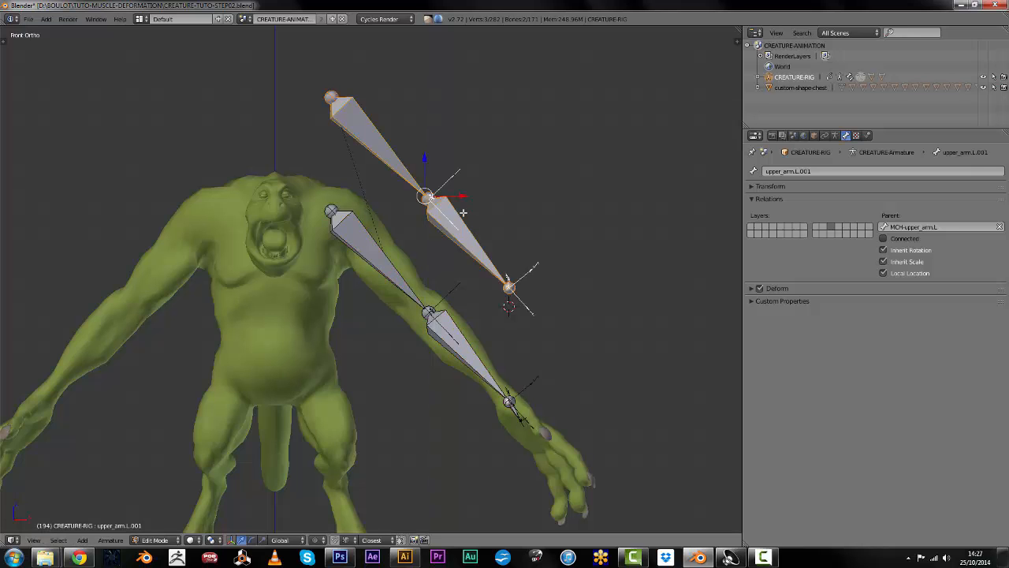
Duplicate the copied arm chain again and move the new copy 0.5 up along global Z
shift+middle_drag(462, 212, 428, 289)
key(shift+d)
right_click(428, 289)
text(gz)
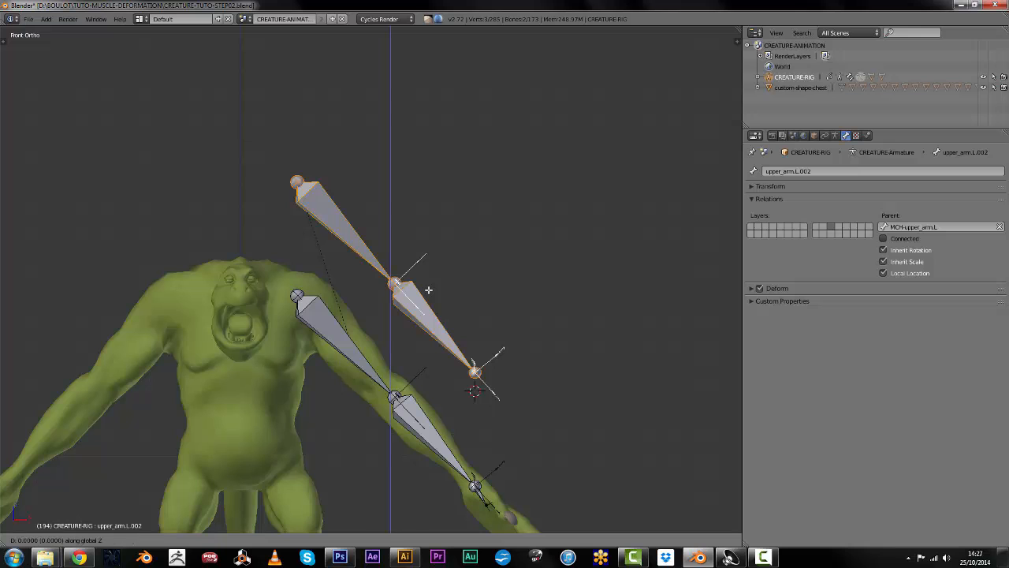
text(.5)
key(Return)
Select the bones of the two duplicated arm chains in turn to tell the chains apart
shift+middle_drag(420, 297, 383, 264)
right_click(297, 190)
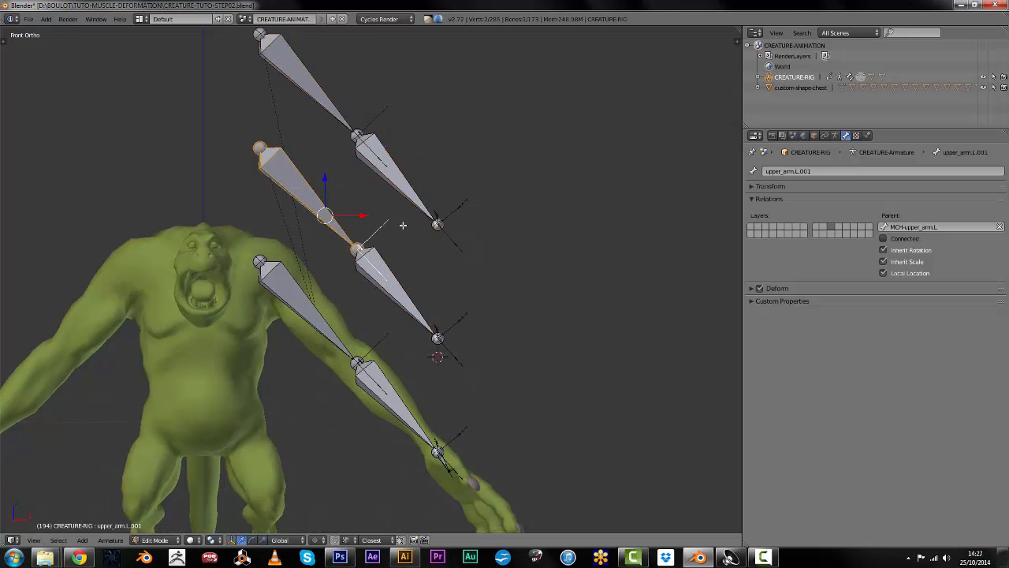
shift+middle_drag(403, 225, 417, 252)
right_click(399, 306)
right_click(318, 223)
right_click(392, 309)
right_click(317, 103)
right_click(424, 206)
Rename the middle chain's bones as upper_arm-FK.L and forearm-FK.L
right_click(317, 218)
click(792, 171)
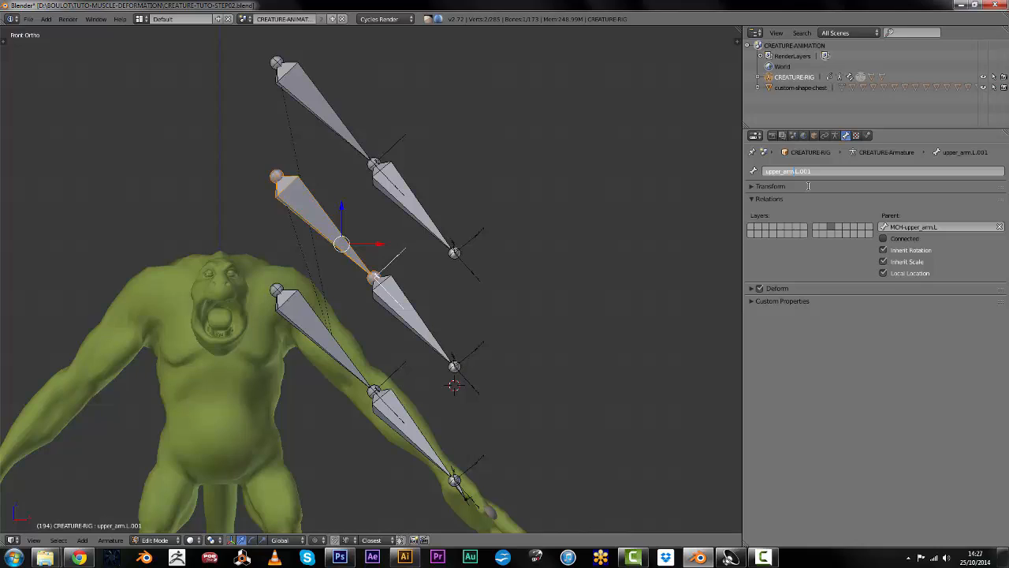
text(FK.)
drag(807, 171, 843, 178)
key(BackSpace)
key(Return)
right_click(429, 317)
click(797, 172)
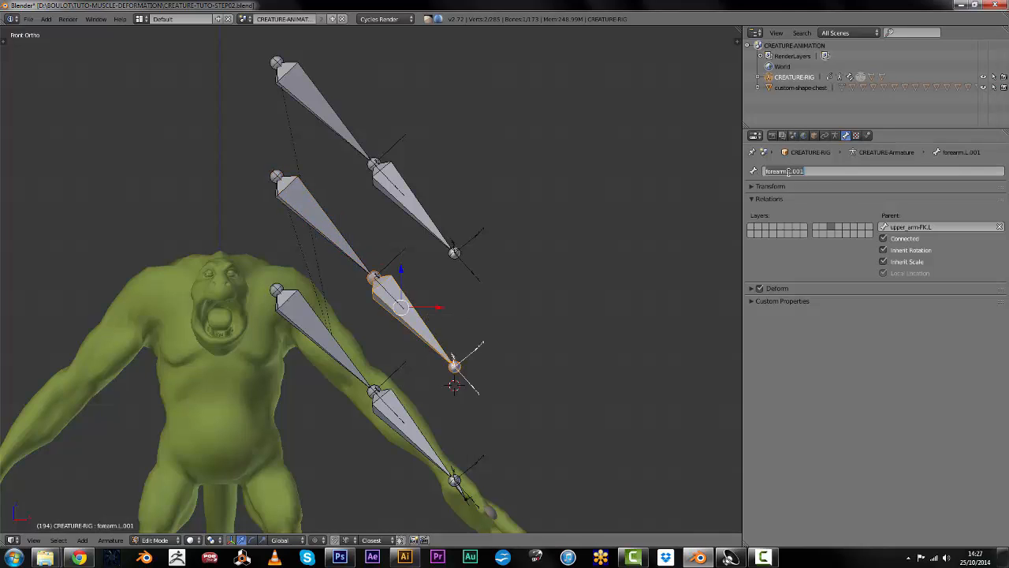
text(FK.)
key(Return)
Rename the uppermost chain's bones as upper_arm-IK.L and forearm-IK.L
right_click(314, 119)
click(802, 171)
click(794, 172)
text(.)
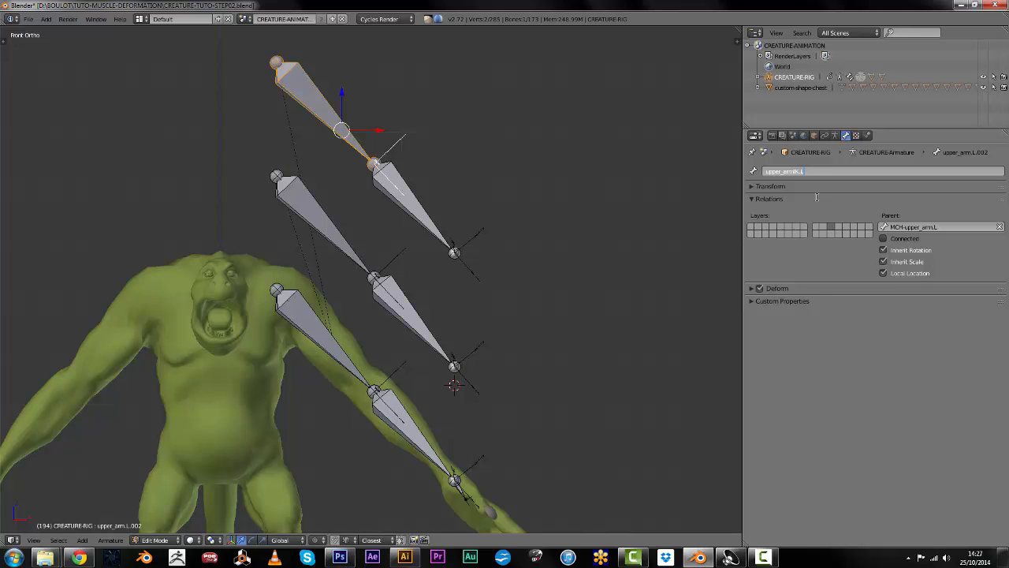
key(Return)
right_click(413, 192)
click(815, 172)
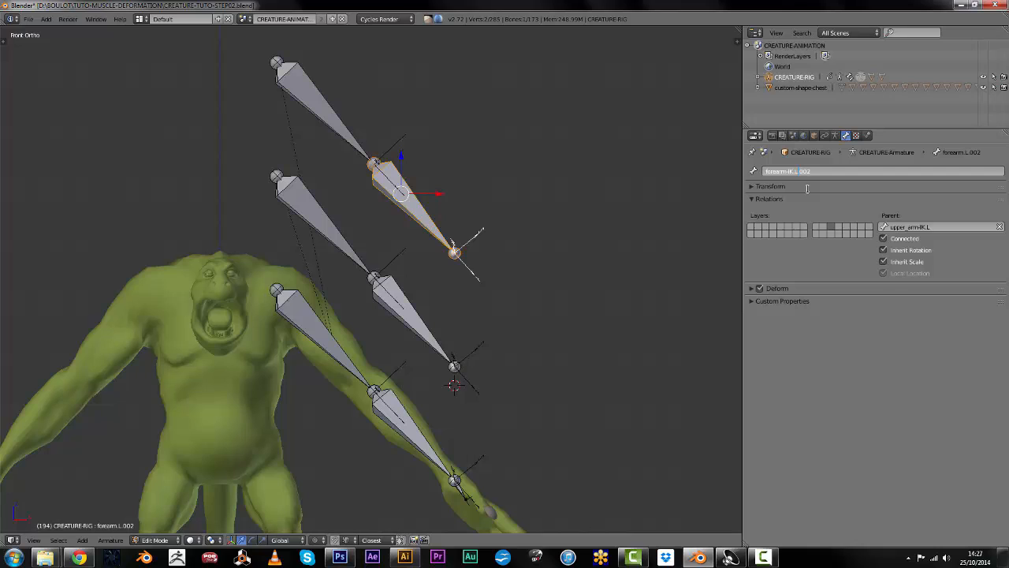
key(Return)
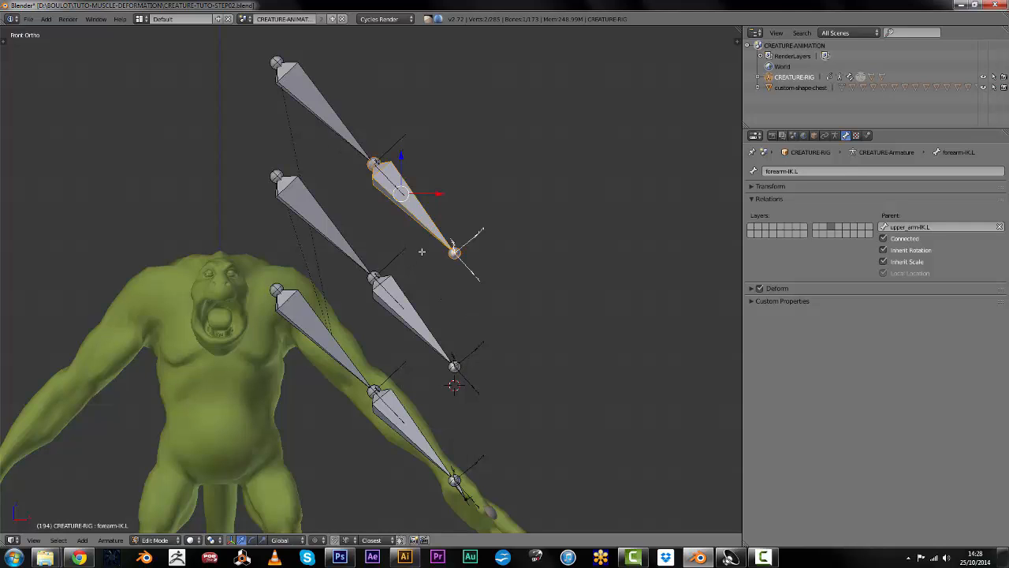
Extrude a new bone backward from the tip of forearm-IK.L and disconnect it from its parent
right_click(455, 253)
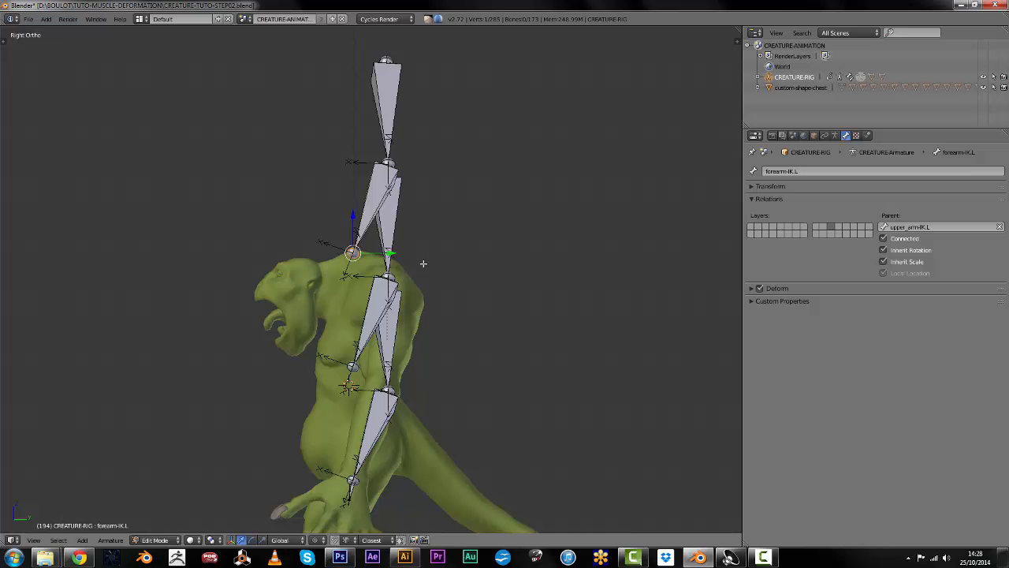
shift+middle_drag(423, 264, 368, 265)
key(e)
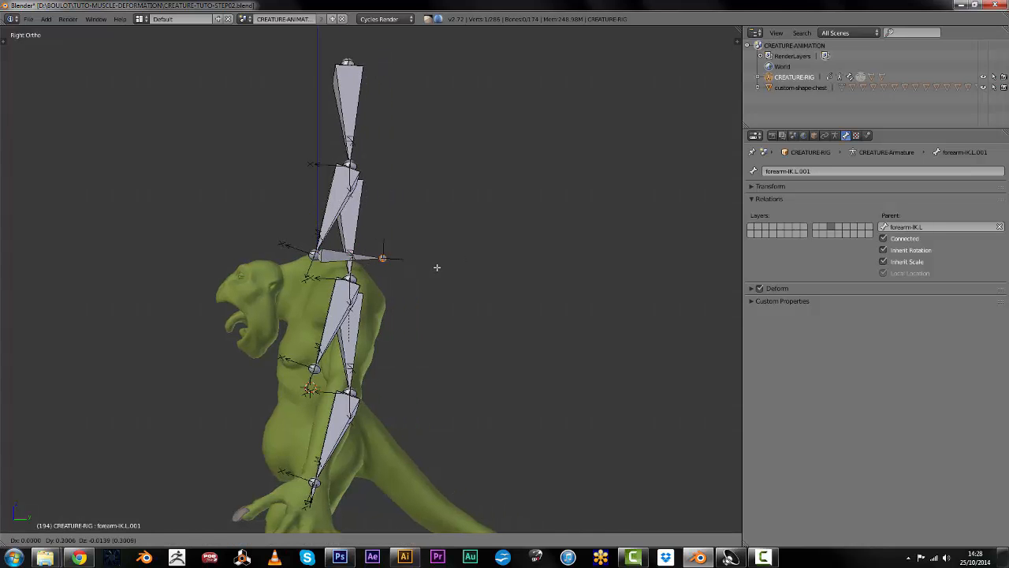
click(443, 266)
middle_drag(334, 257, 463, 310)
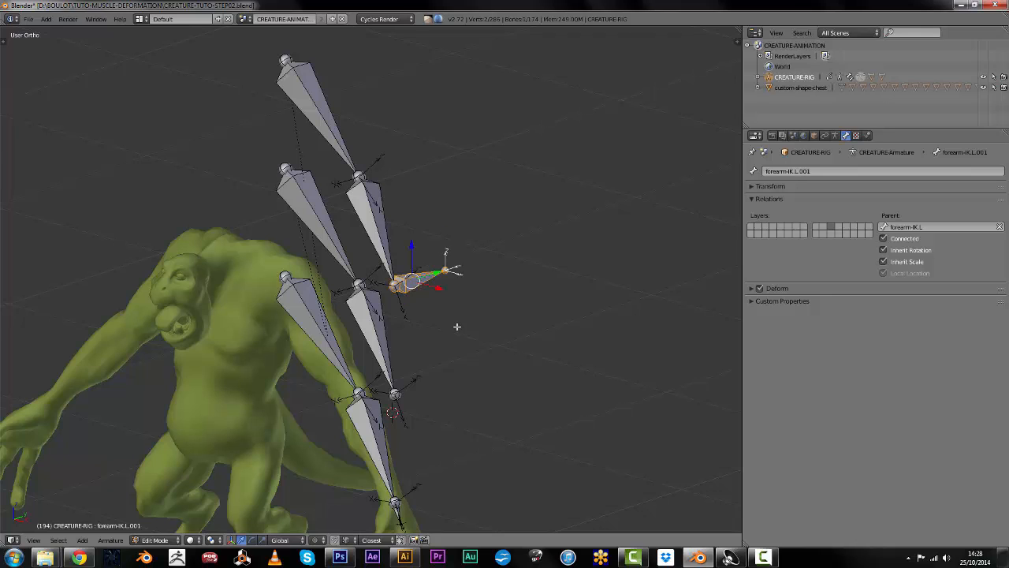
key(alt+p)
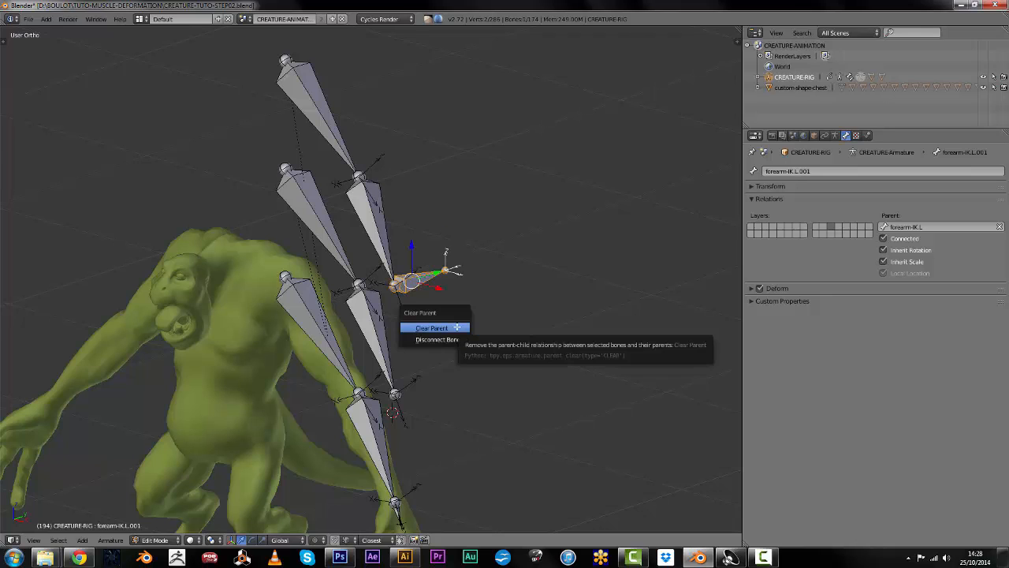
click(436, 339)
middle_drag(457, 323, 512, 323)
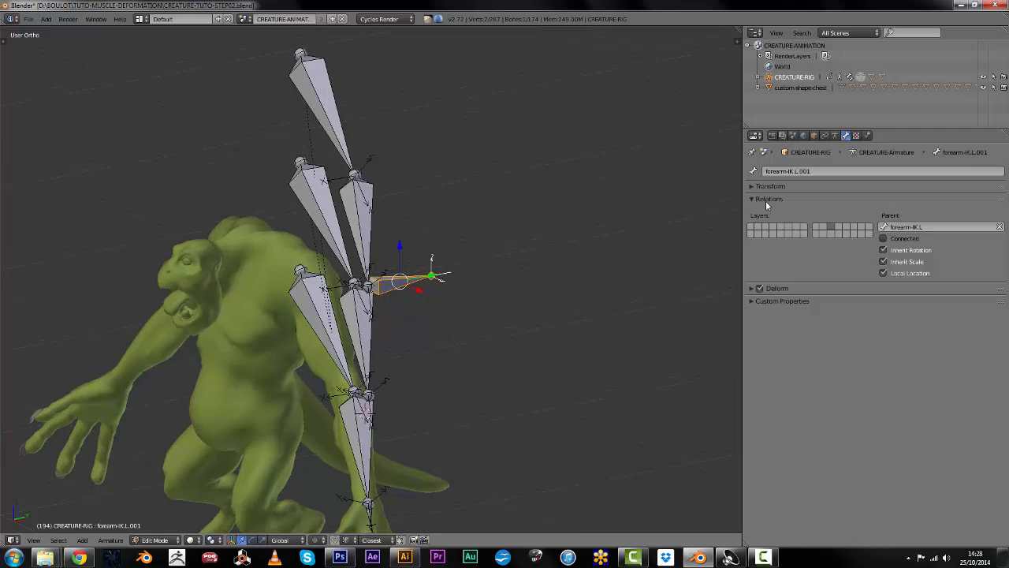
Rename the new bone at the IK wrist as IK-ARM.L
click(781, 172)
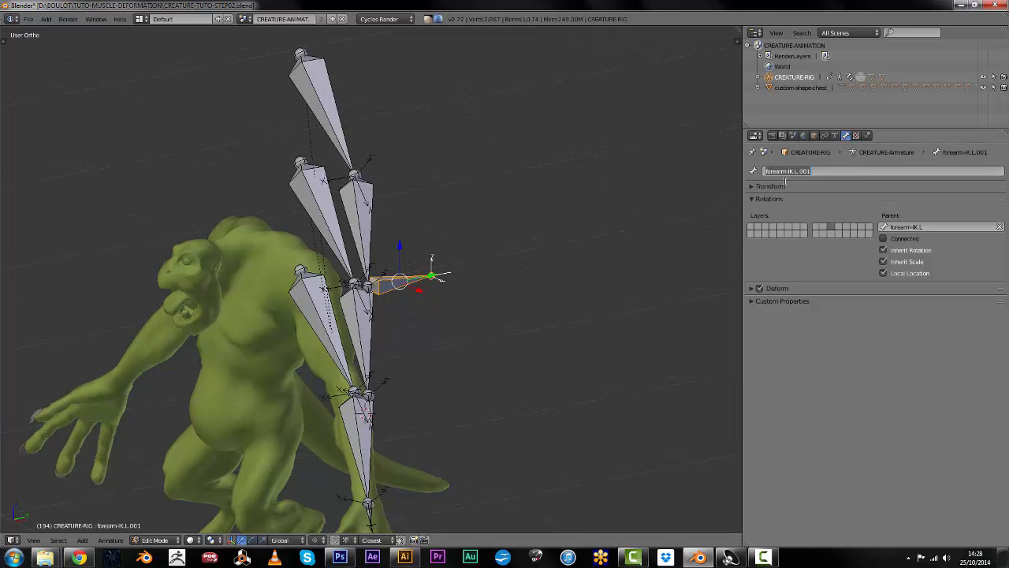
key(BackSpace)
key(Return)
Extrude a bone backward along Y from the elbow joint of the IK chain and disconnect it from upper_arm-IK.L
mouse_move(489, 189)
middle_down()
mouse_move(395, 178)
mouse_move(498, 173)
mouse_move(473, 167)
middle_up()
mouse_move(371, 182)
middle_down()
mouse_move(401, 191)
mouse_move(321, 185)
mouse_move(367, 183)
middle_up()
right_click(367, 182)
key(KP_3)
key(e)
key(y)
click(446, 192)
right_click(384, 168)
shift+middle_drag(391, 183, 395, 200)
key(alt+p)
click(394, 200)
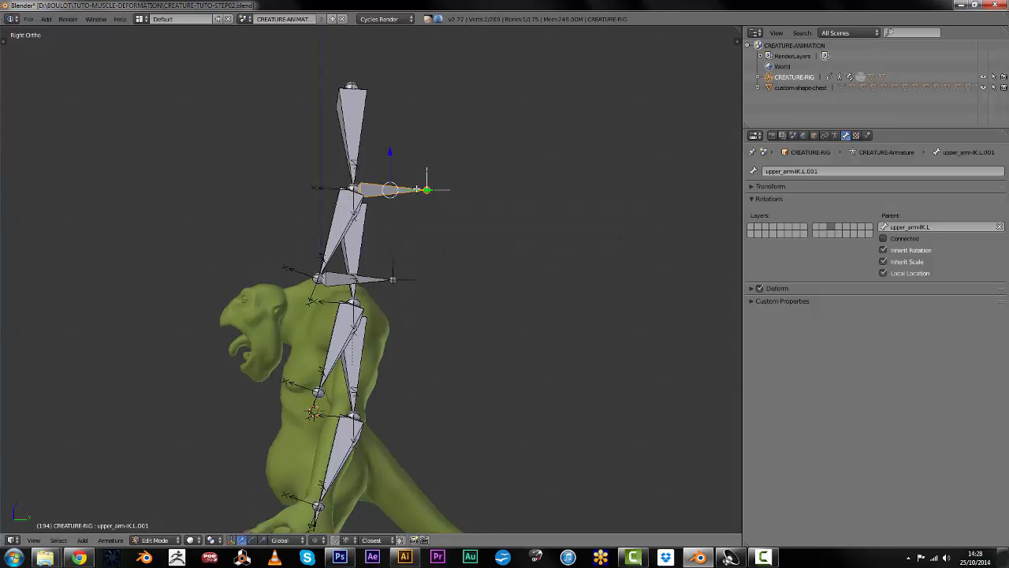
Move the disconnected elbow bone along Y, well behind the IK arm chain
key(g)
key(y)
click(536, 215)
middle_drag(511, 239, 559, 221)
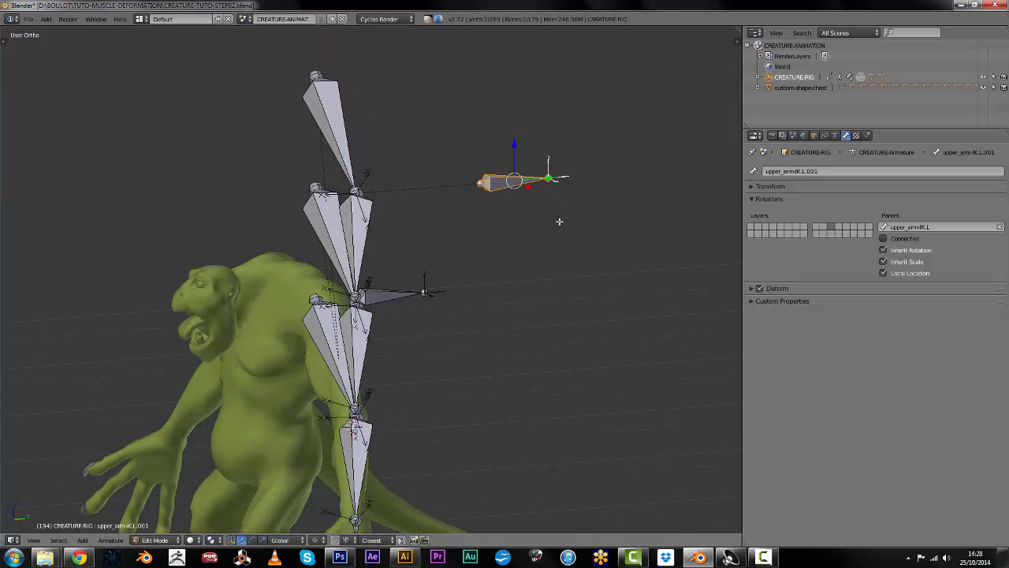
Clear the parent of the bone behind the elbow and of IK-ARM.L
key(alt+p)
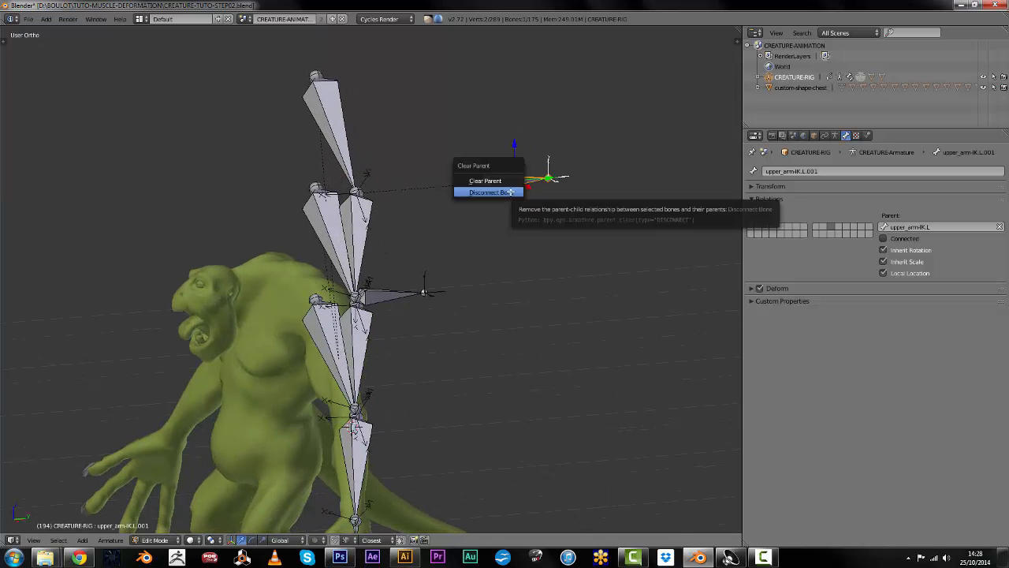
click(508, 179)
right_click(392, 298)
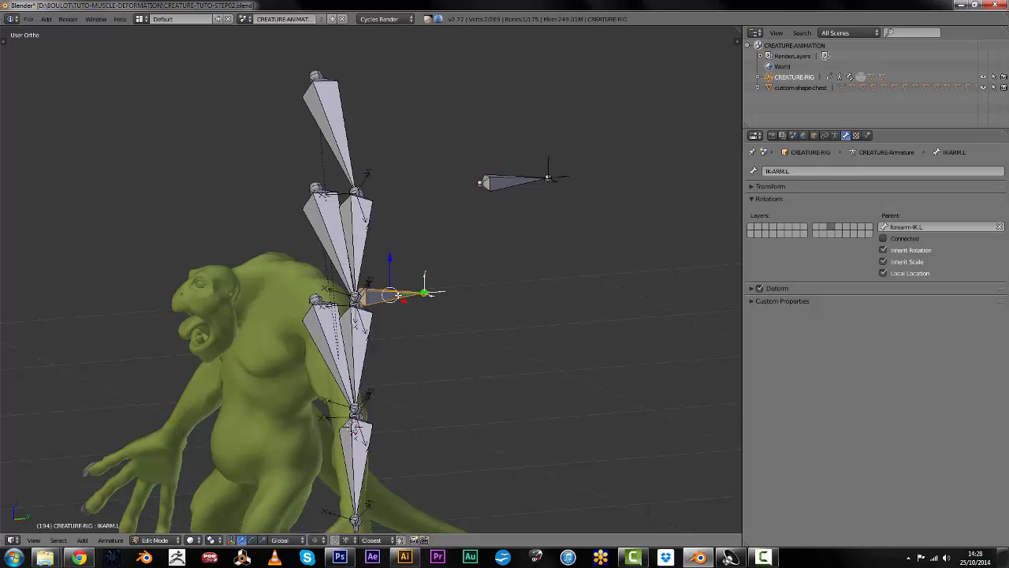
key(alt+p)
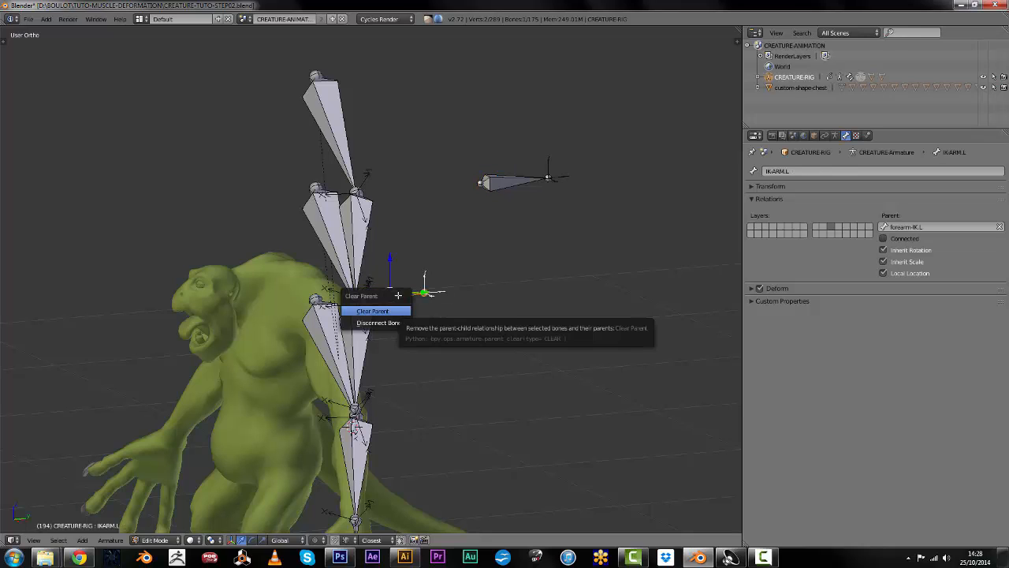
click(372, 310)
Rename the bone behind the elbow as POLE-ARM.L
right_click(496, 186)
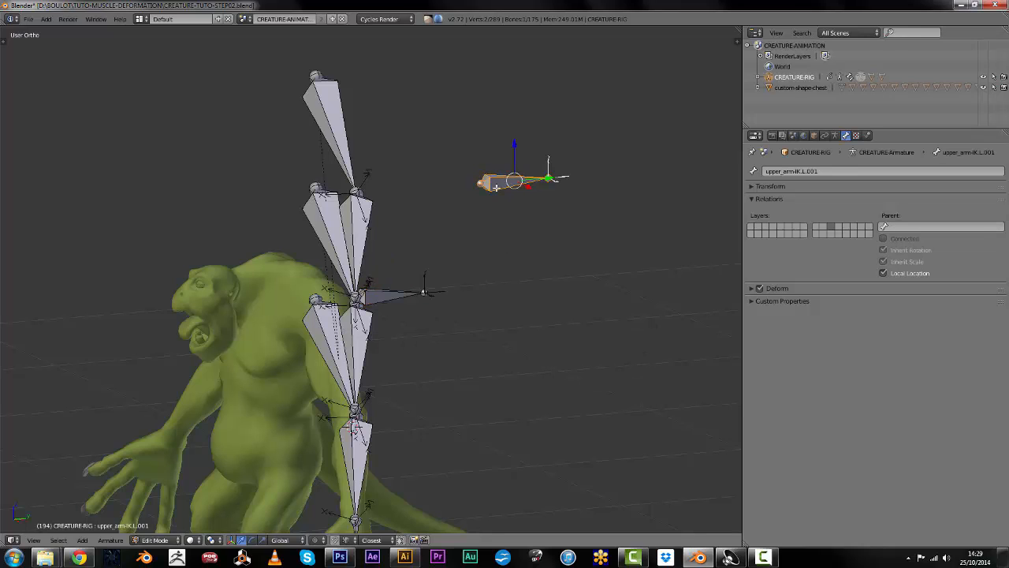
click(769, 171)
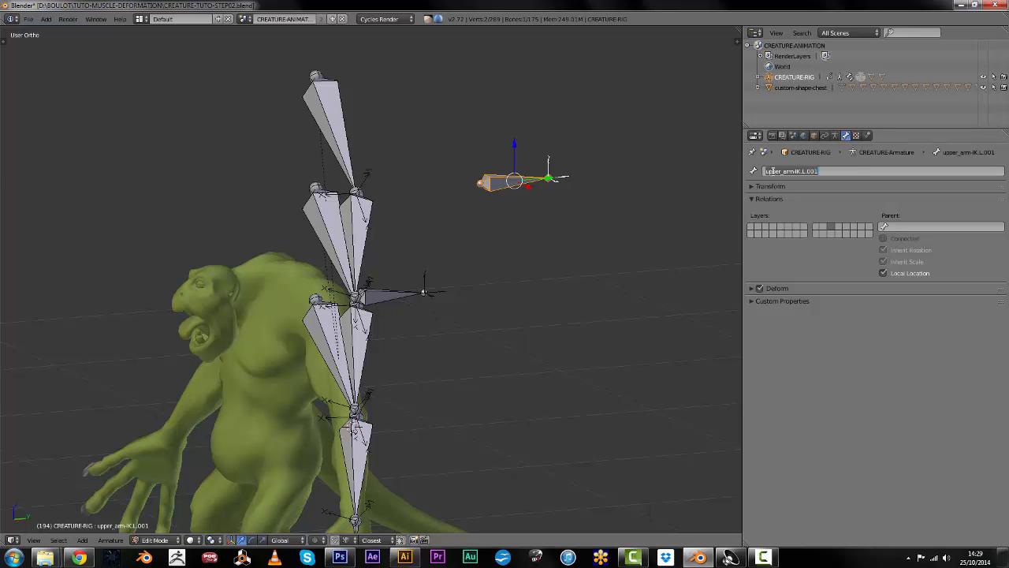
text(IK)
key(Return)
middle_drag(446, 309, 473, 278)
Select forearm-IK.L, switch the armature to Pose Mode and show the bone's constraint settings
right_click(451, 253)
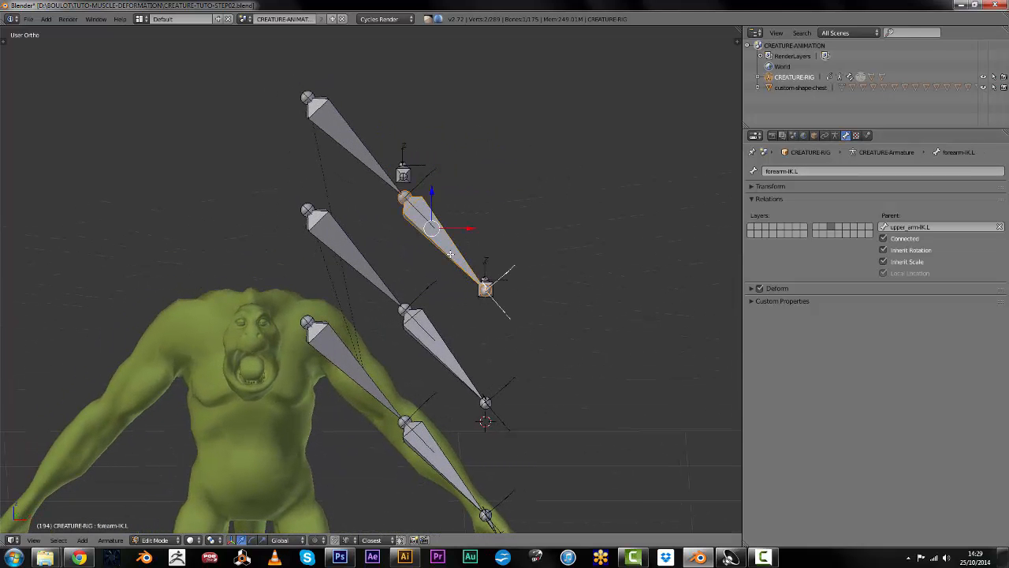
key(ctrl+Tab)
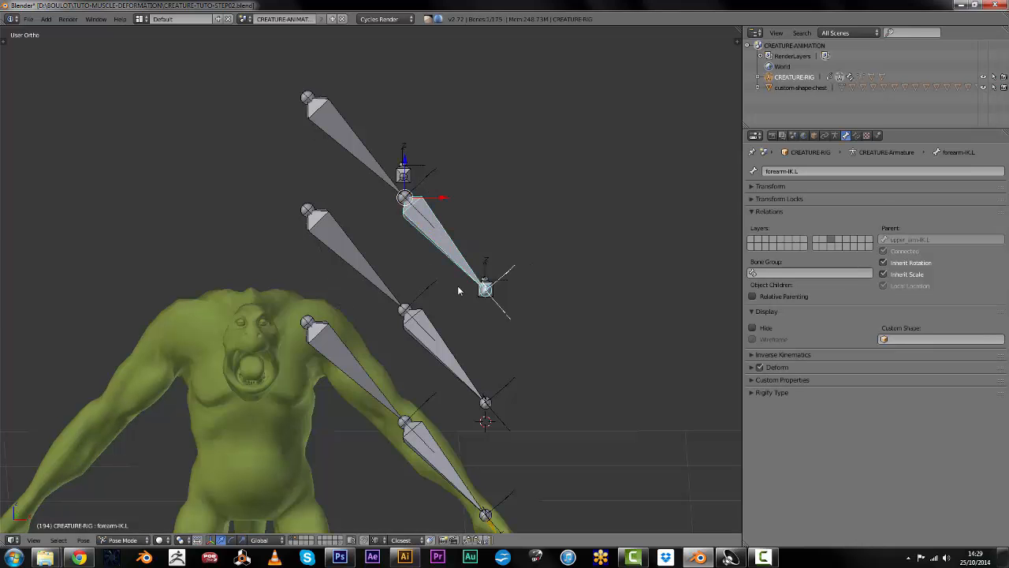
middle_drag(513, 290, 487, 321)
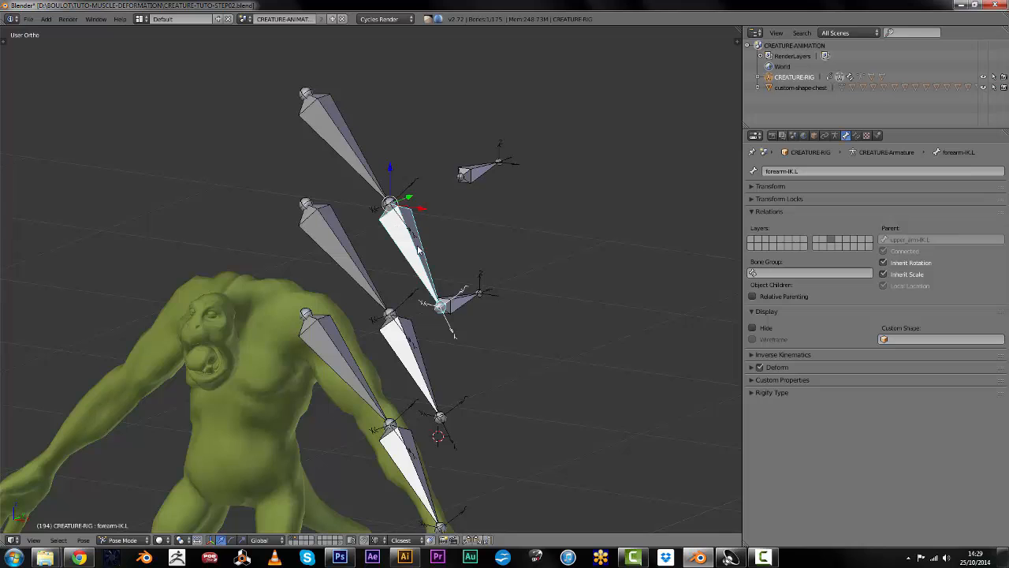
middle_drag(418, 251, 445, 260)
click(856, 135)
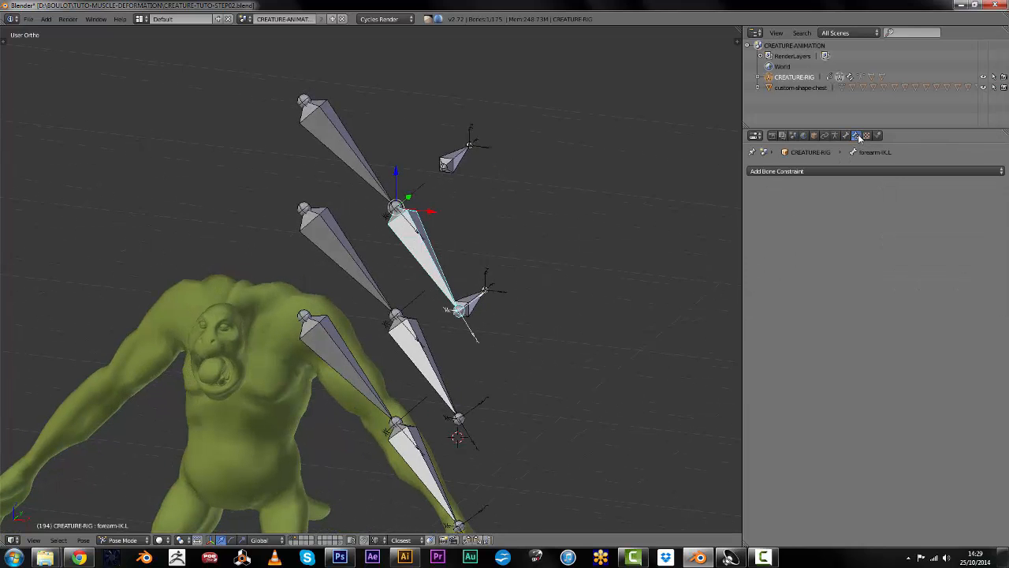
click(810, 171)
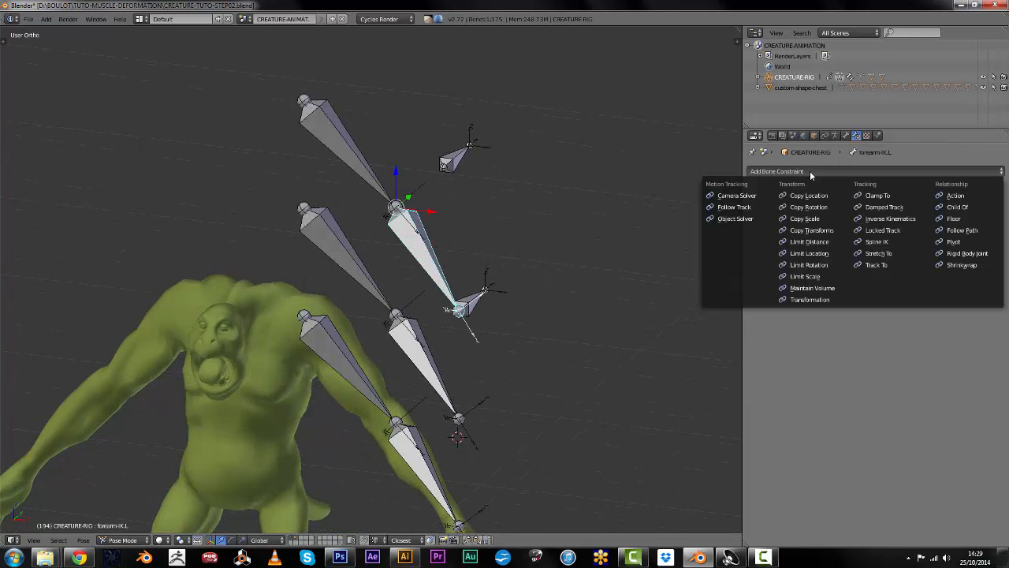
click(562, 257)
Add an Inverse Kinematics constraint to forearm-IK.L targeting IK-ARM.L, with a chain length of 2
middle_drag(529, 268, 496, 276)
right_click(458, 314)
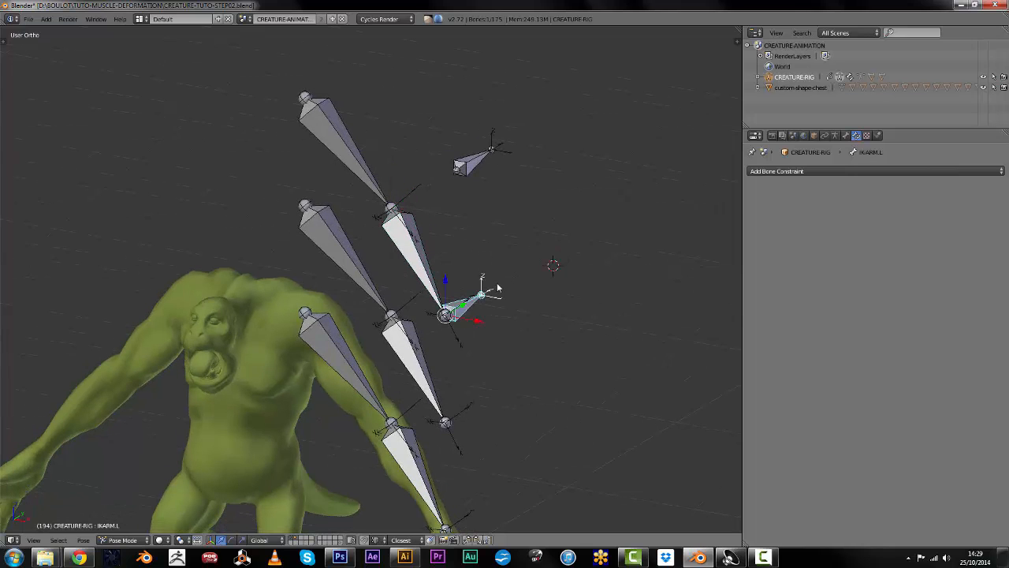
middle_drag(502, 318, 464, 261)
shift+right_click(415, 254)
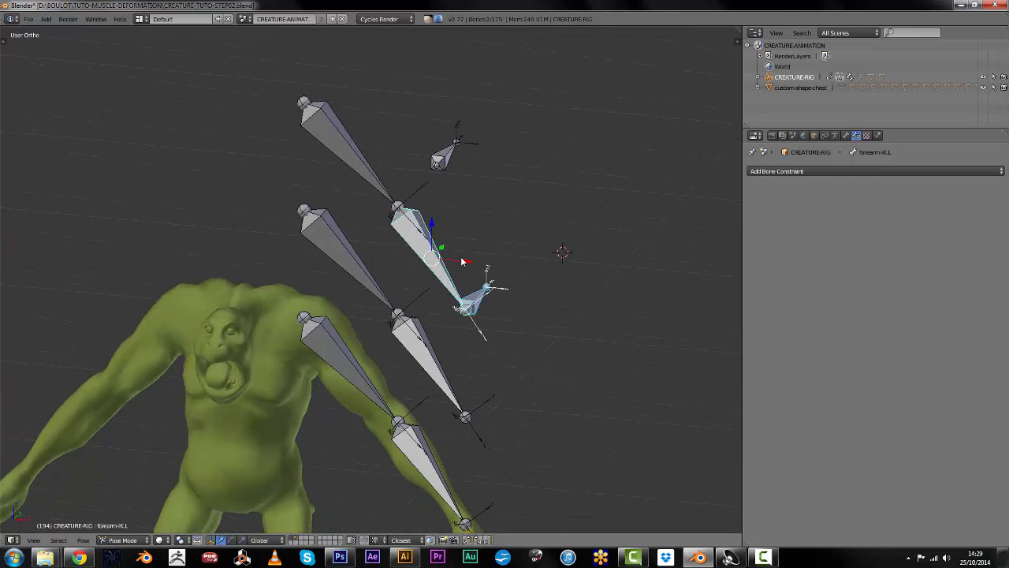
key(shift+ctrl+c)
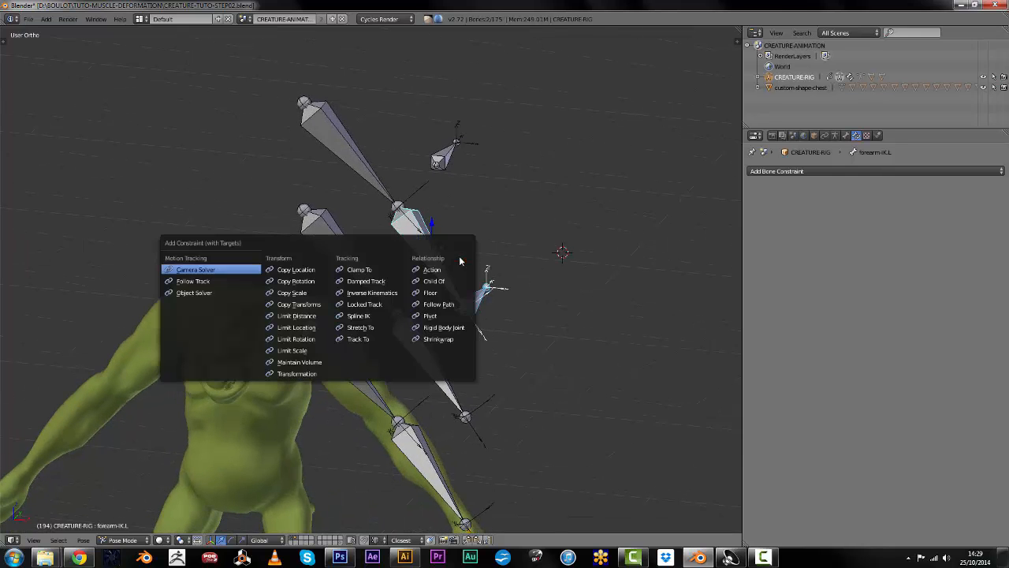
click(379, 293)
right_click(419, 245)
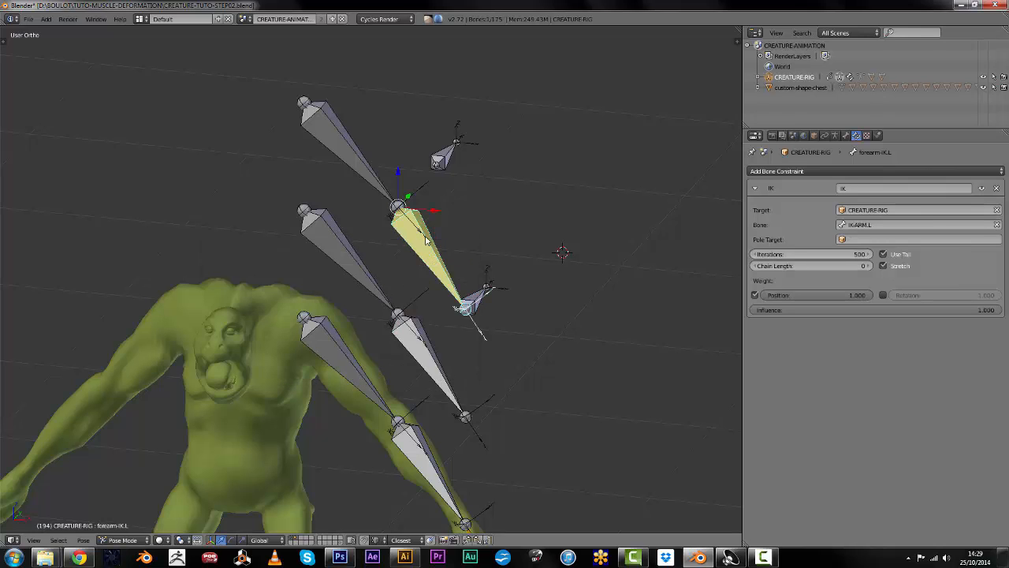
click(870, 267)
Move IK-ARM.L freely to test how the IK chain bends
middle_drag(502, 268, 464, 296)
right_click(464, 299)
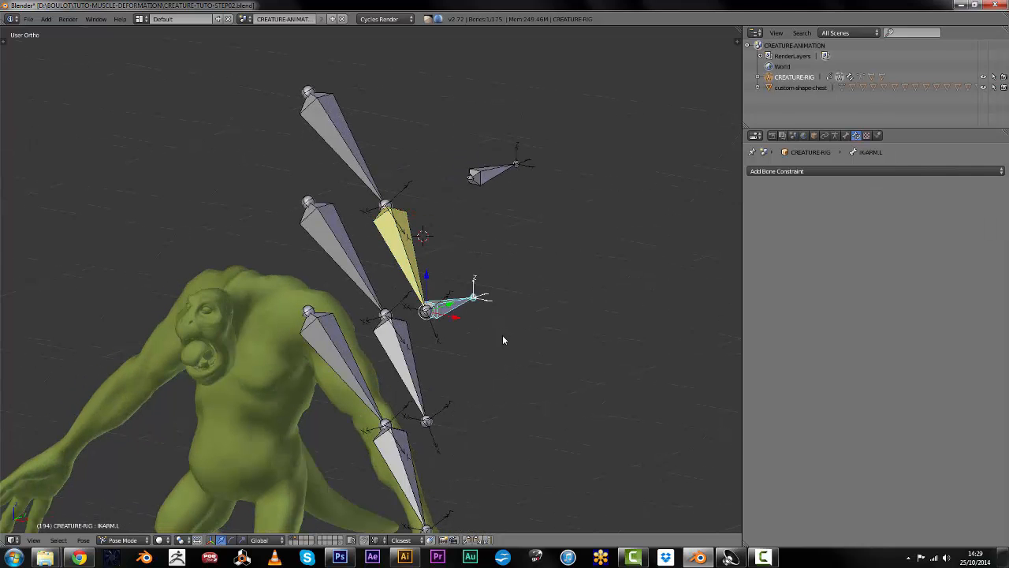
key(g)
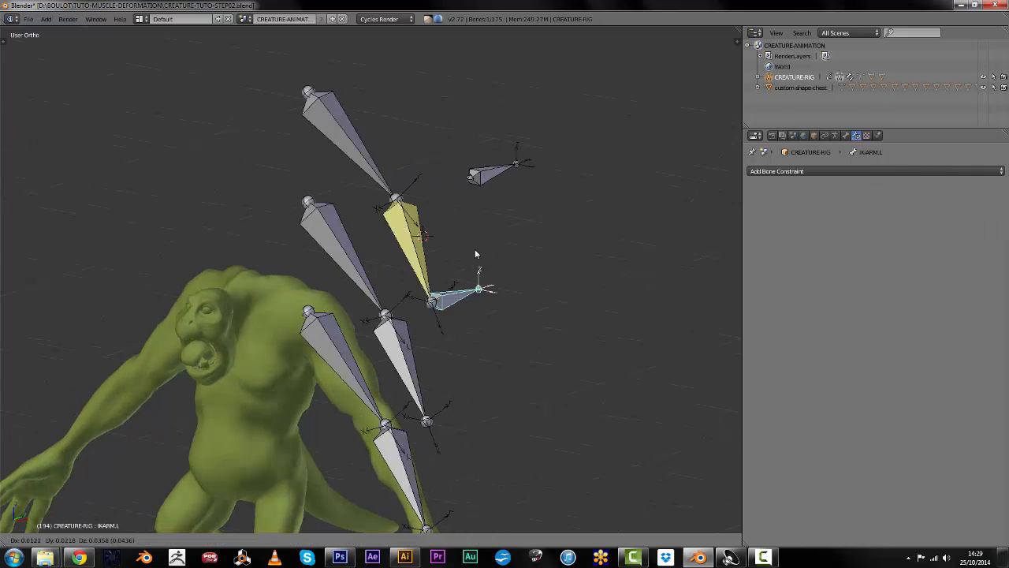
click(462, 288)
middle_drag(557, 313, 510, 244)
Select the pole bone behind the elbow and check its name in the bone properties
right_click(409, 211)
right_click(400, 230)
right_click(495, 189)
click(845, 135)
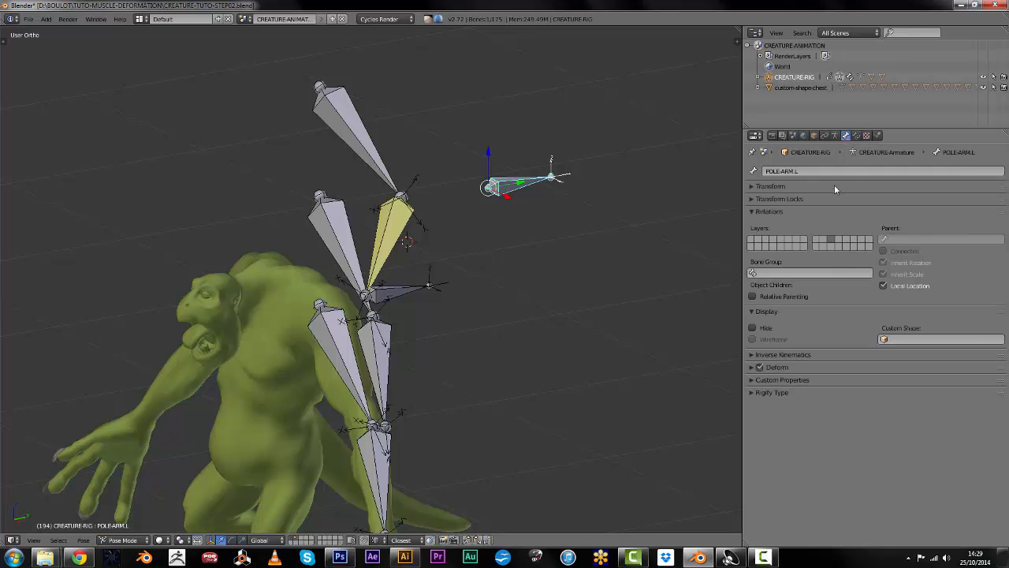
Set the pole target of forearm-IK.L's IK constraint to CREATURE-RIG with the bone POLE-ARM.L
right_click(395, 239)
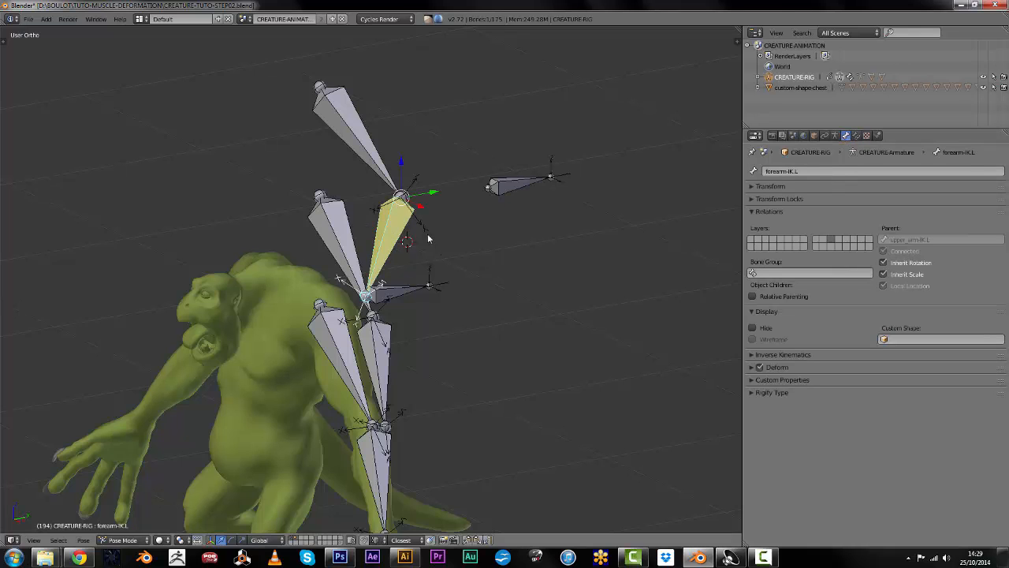
click(858, 135)
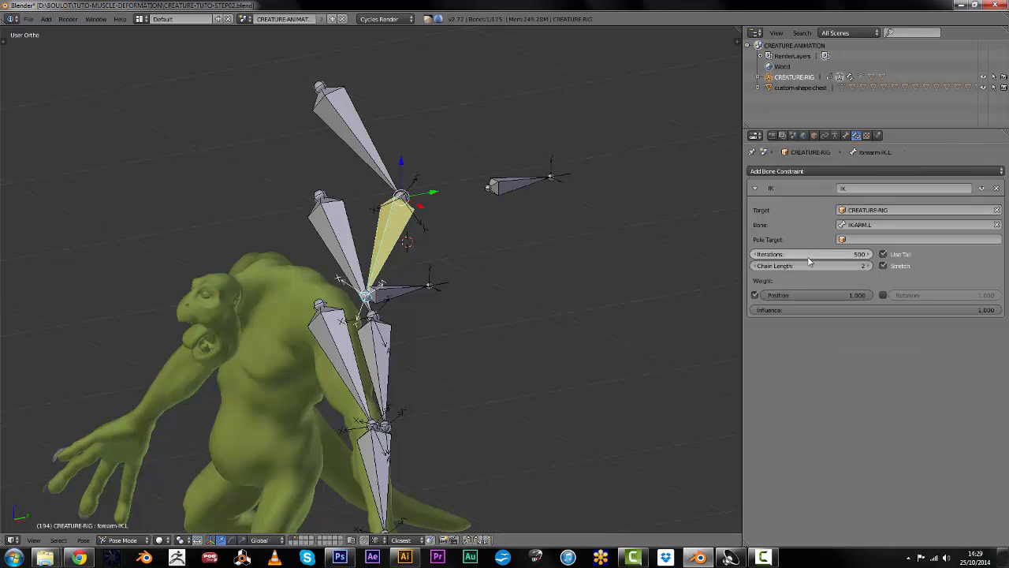
click(857, 240)
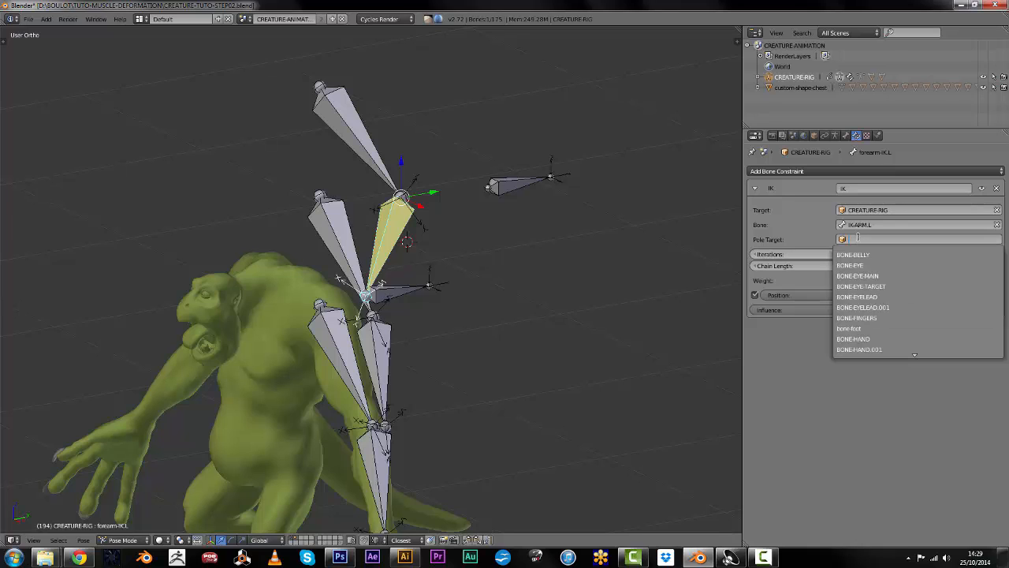
text(cre)
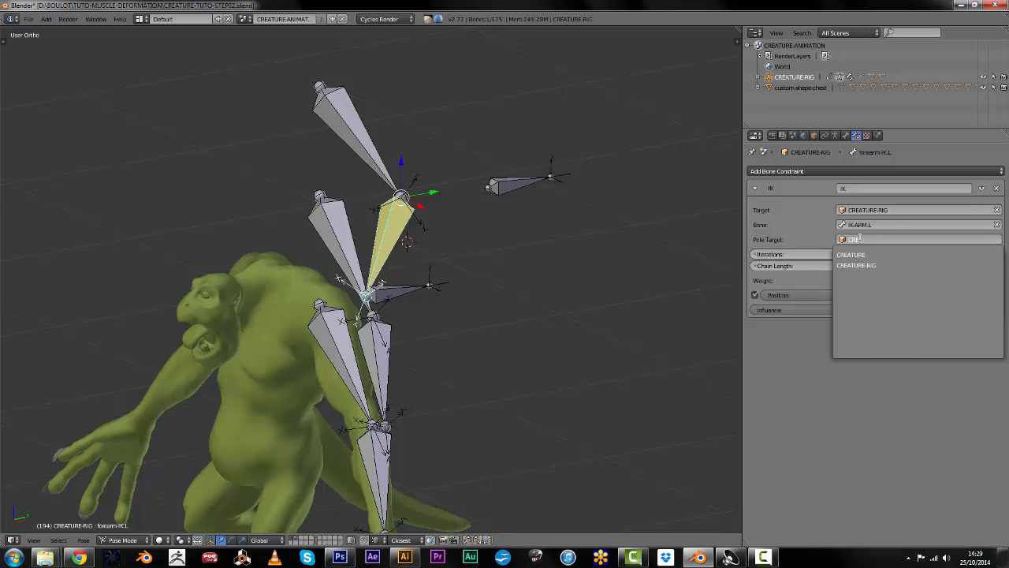
click(856, 265)
click(862, 254)
text(pole)
click(855, 269)
middle_drag(556, 241, 588, 241)
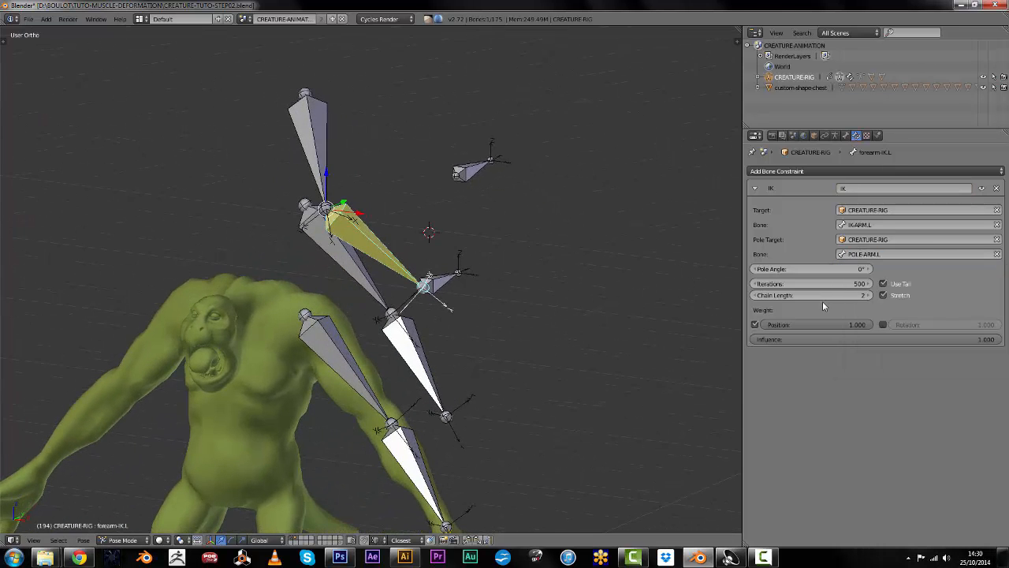
Return the IK-ARM.L control to its rest position at the wrist
mouse_move(428, 262)
middle_down()
mouse_move(441, 263)
mouse_move(390, 298)
mouse_move(427, 266)
mouse_move(409, 260)
middle_up()
right_click(390, 297)
right_click(409, 261)
right_click(475, 180)
Set the pole angle of forearm-IK.L's IK constraint to 180° and check the chain from the front
right_click(390, 235)
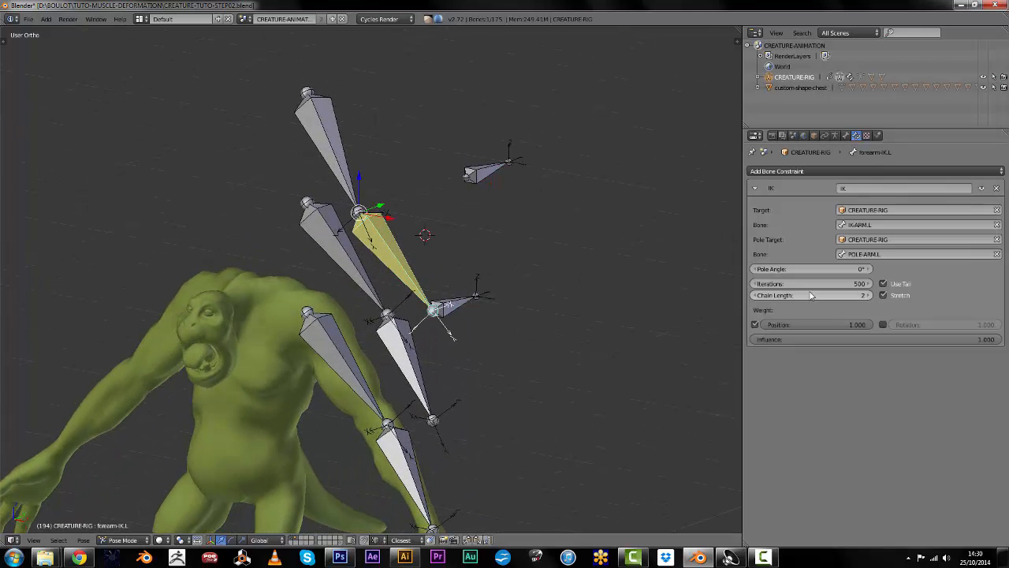
drag(787, 270, 885, 257)
mouse_move(536, 258)
middle_down()
mouse_move(442, 267)
mouse_move(538, 254)
middle_up()
key(KP_1)
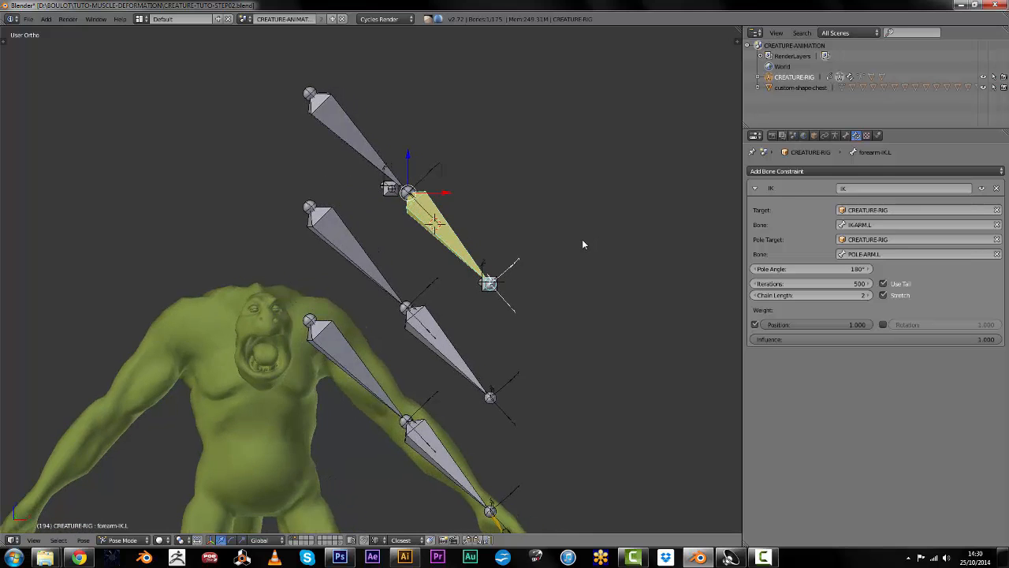
shift+scroll(383, 227, down, 4)
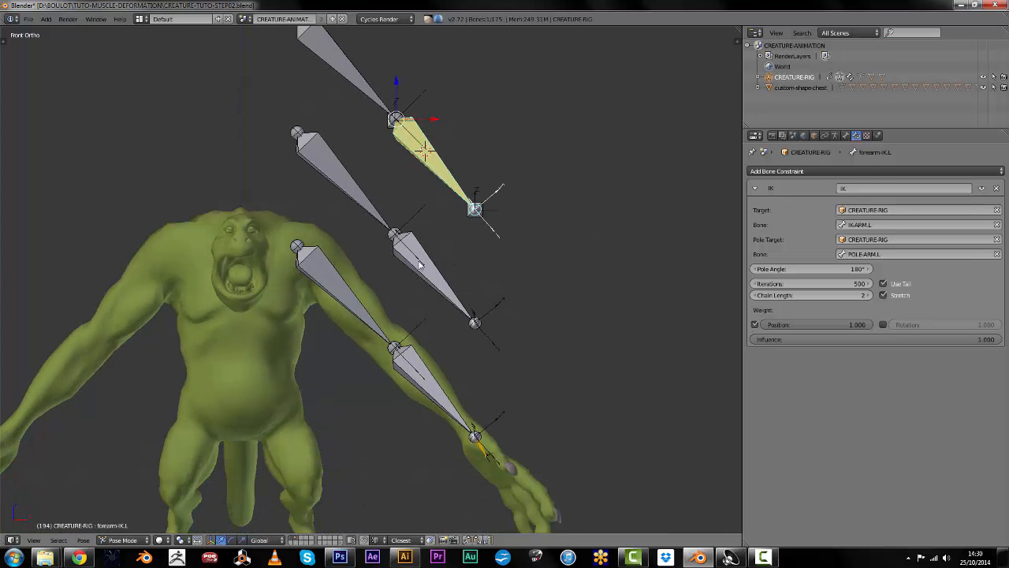
shift+scroll(395, 190, up, 3)
shift+scroll(514, 381, down, 5)
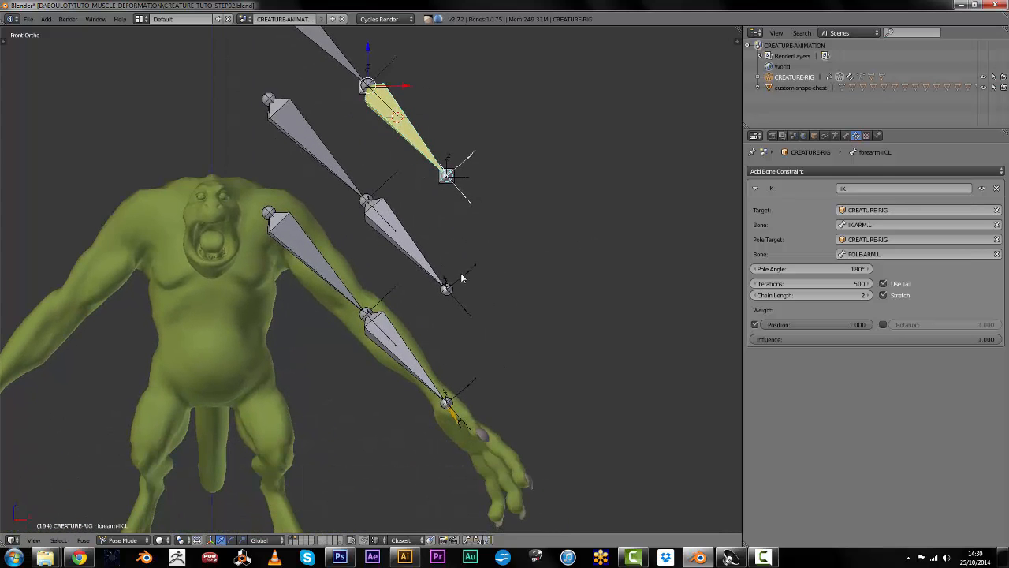
shift+scroll(475, 311, up, 5)
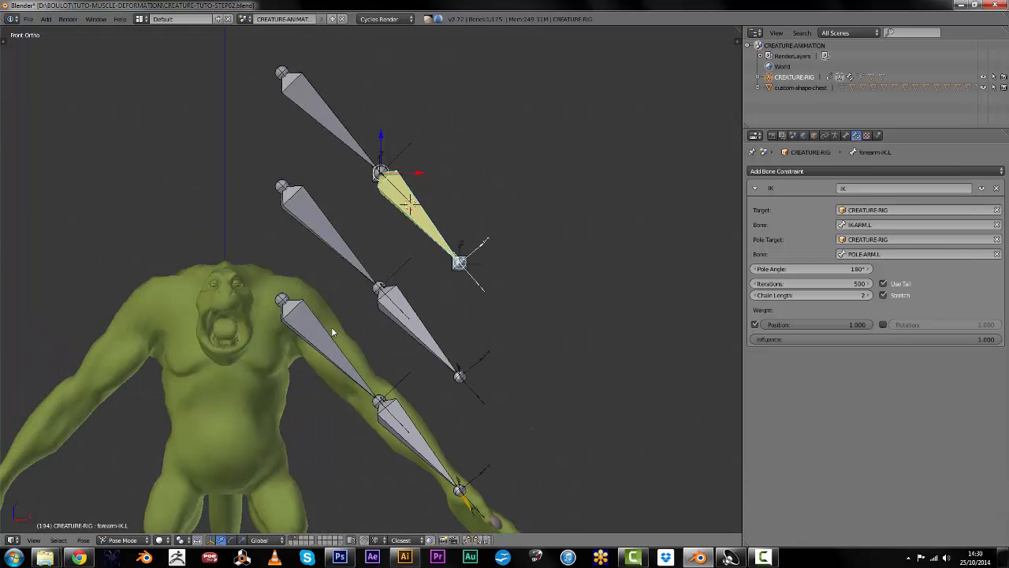
Inspect the deform, FK and IK arm bones and their constraints by selecting them in turn
shift+middle_drag(421, 387, 378, 318)
right_click(379, 360)
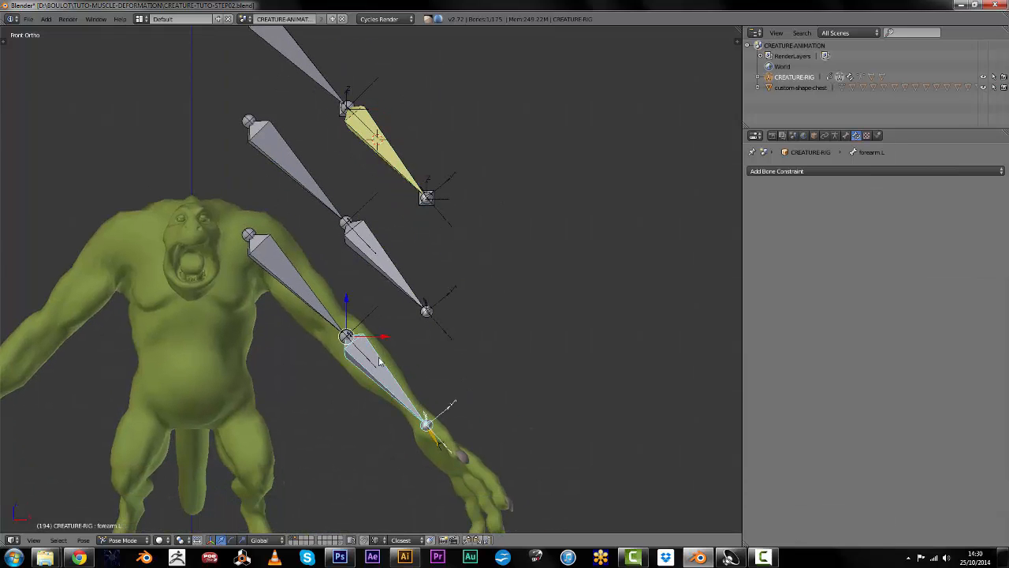
shift+middle_drag(354, 295, 384, 359)
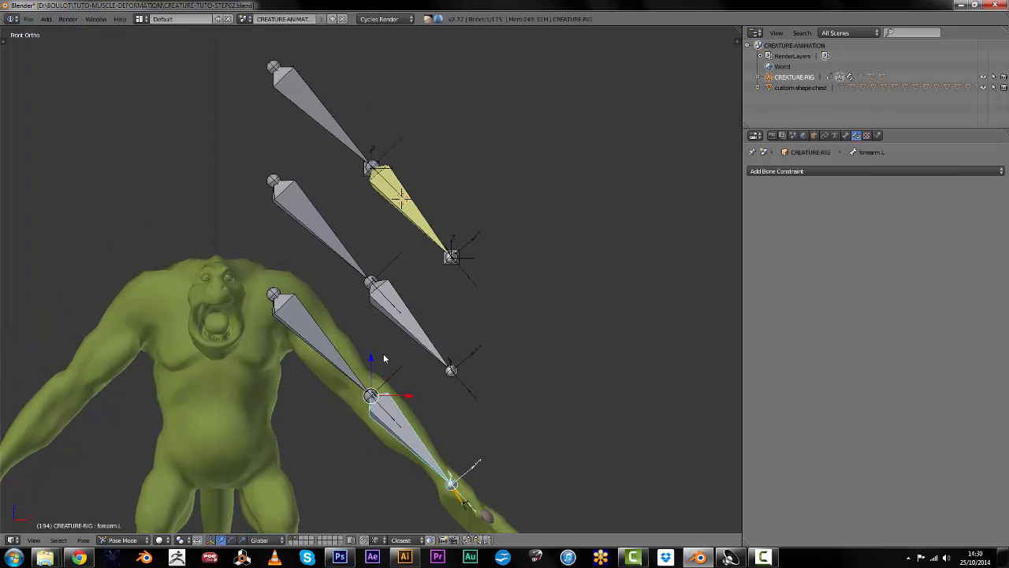
right_click(400, 317)
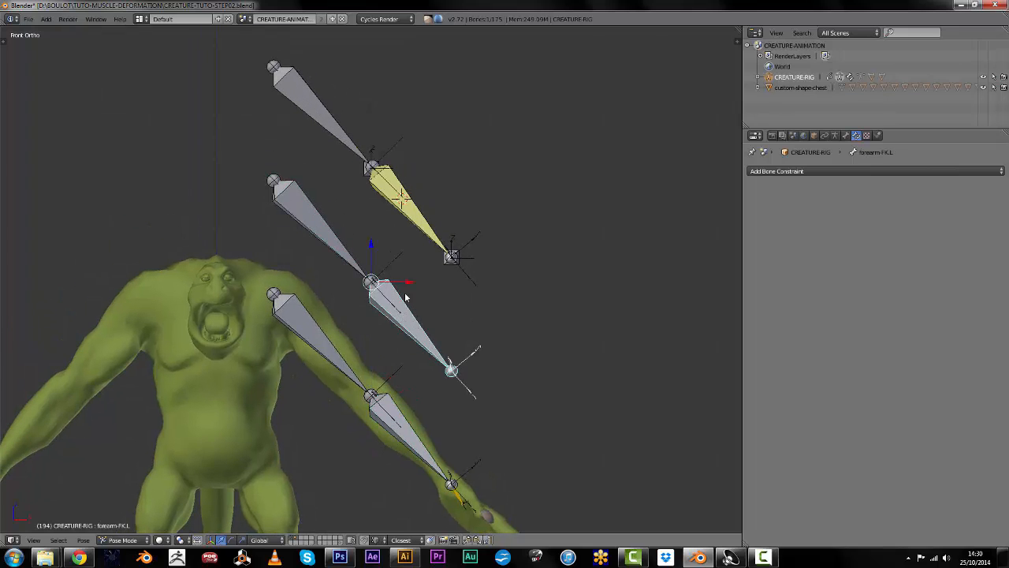
right_click(419, 212)
right_click(329, 130)
right_click(421, 226)
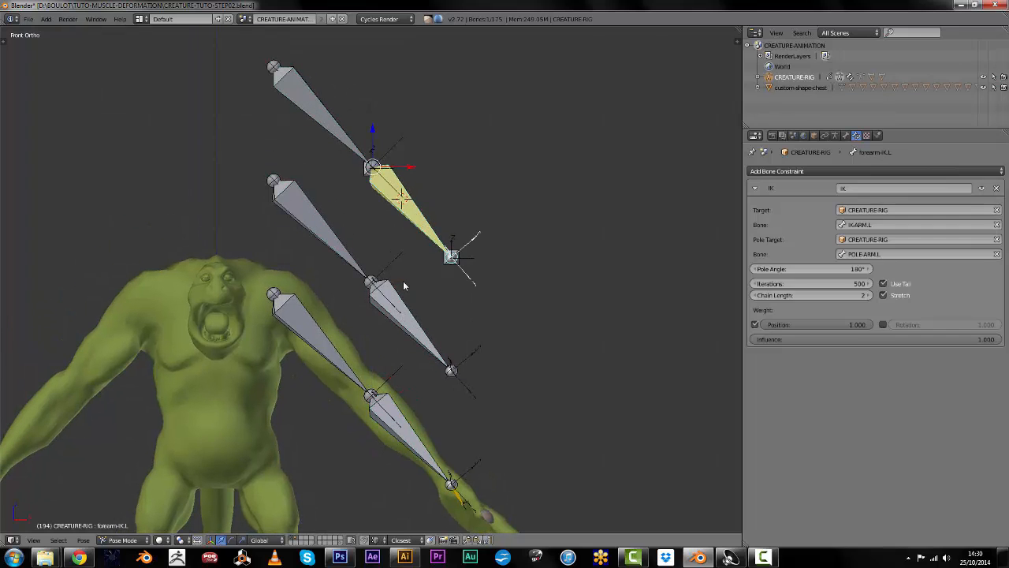
Add a Copy Rotation constraint to forearm.L targeting forearm-FK.L, with both target and owner space set to Local Space
right_click(405, 330)
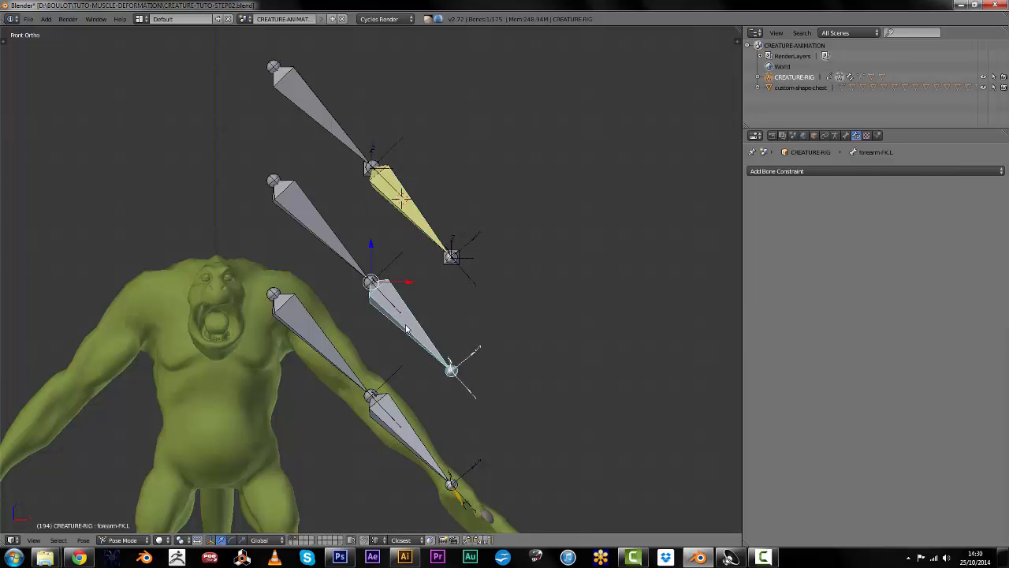
shift+scroll(403, 324, down, 5)
ctrl+scroll(404, 323, right, 3)
shift+right_click(374, 346)
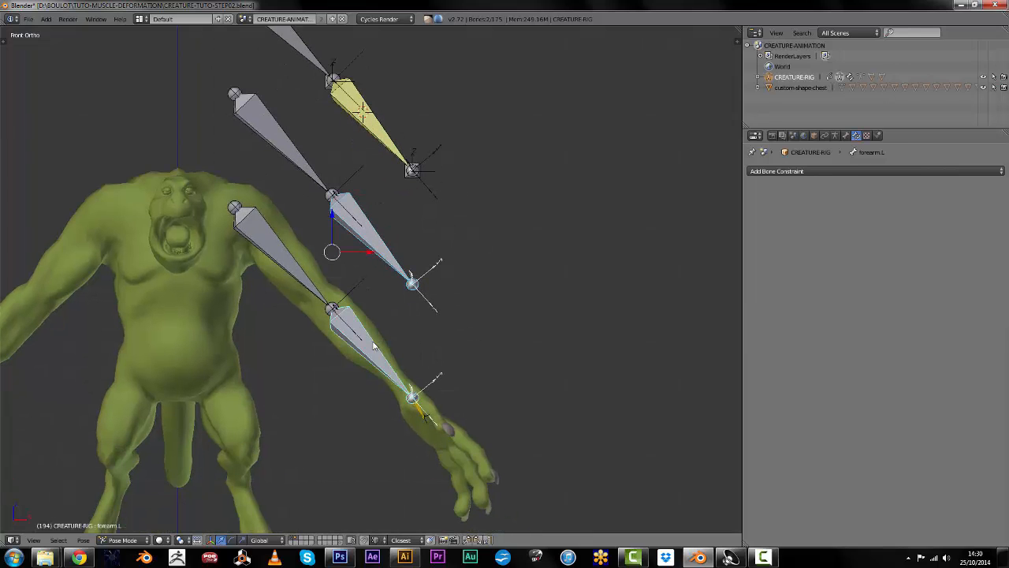
key(ctrl+shift+c)
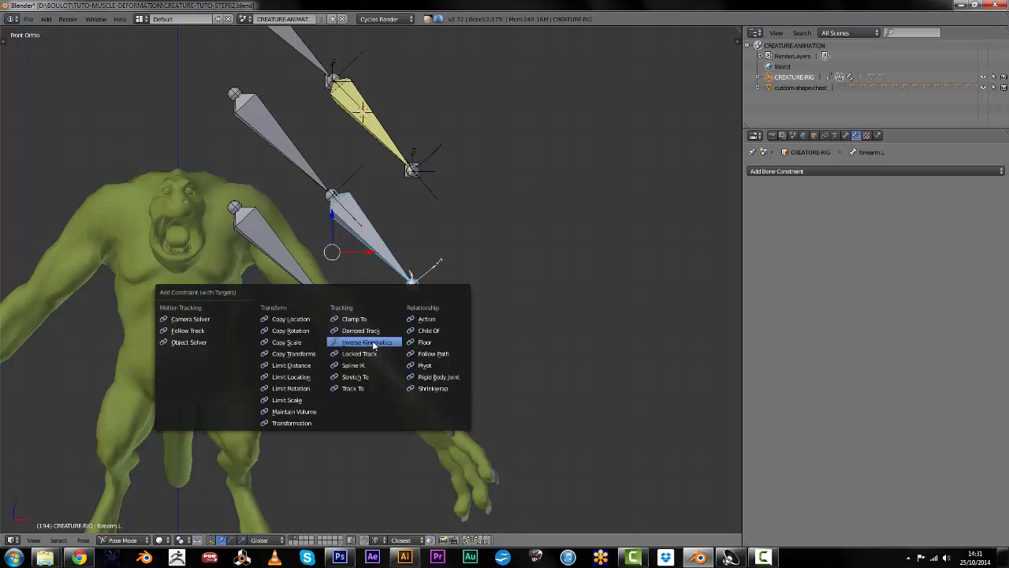
click(296, 332)
click(834, 280)
click(833, 234)
click(952, 281)
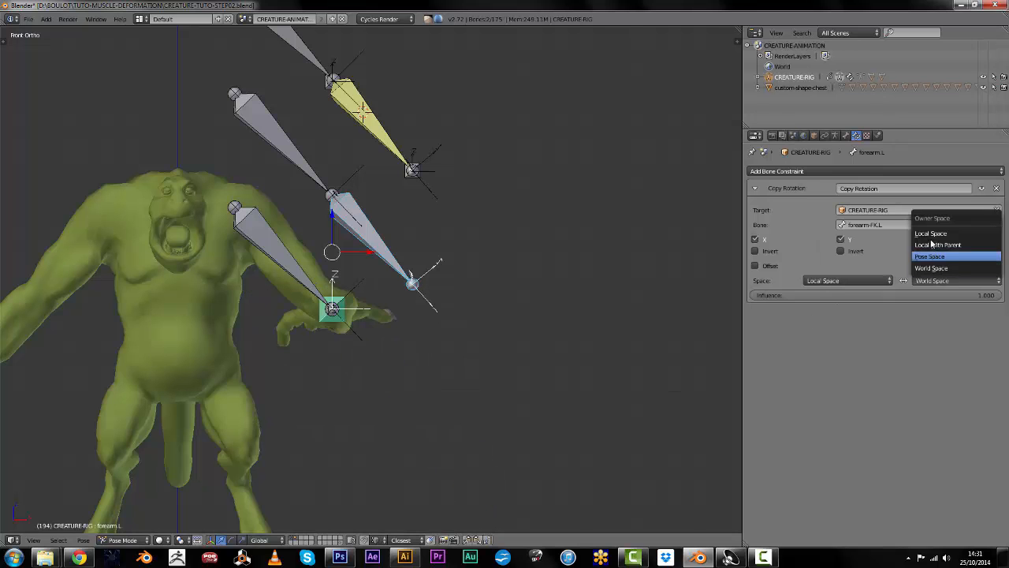
click(950, 237)
Add a Copy Rotation constraint to upper_arm.L targeting upper_arm-FK.L, with both target and owner space set to Local Space
right_click(280, 251)
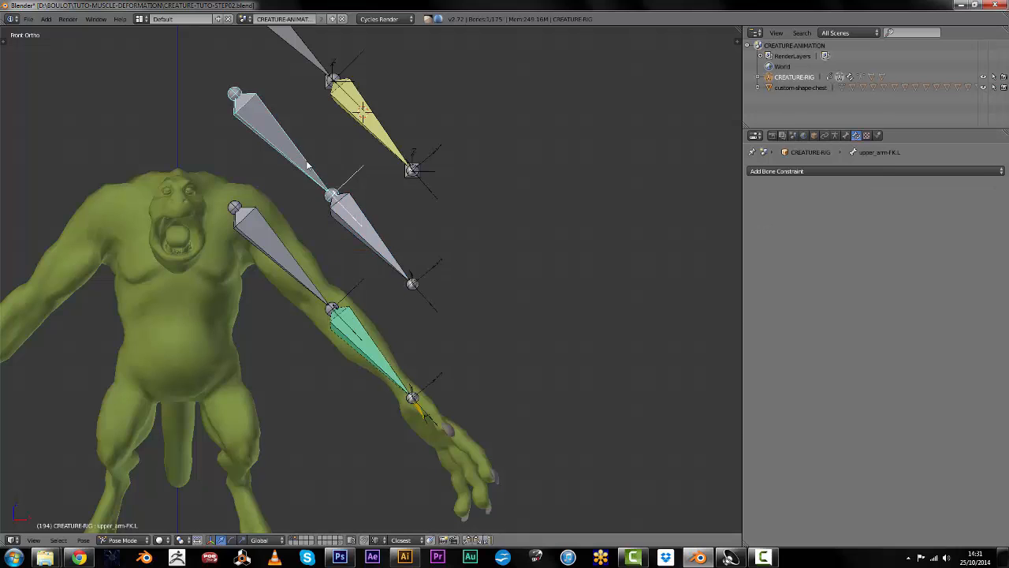
key(ctrl+shift+c)
click(282, 249)
click(828, 281)
click(833, 233)
click(942, 280)
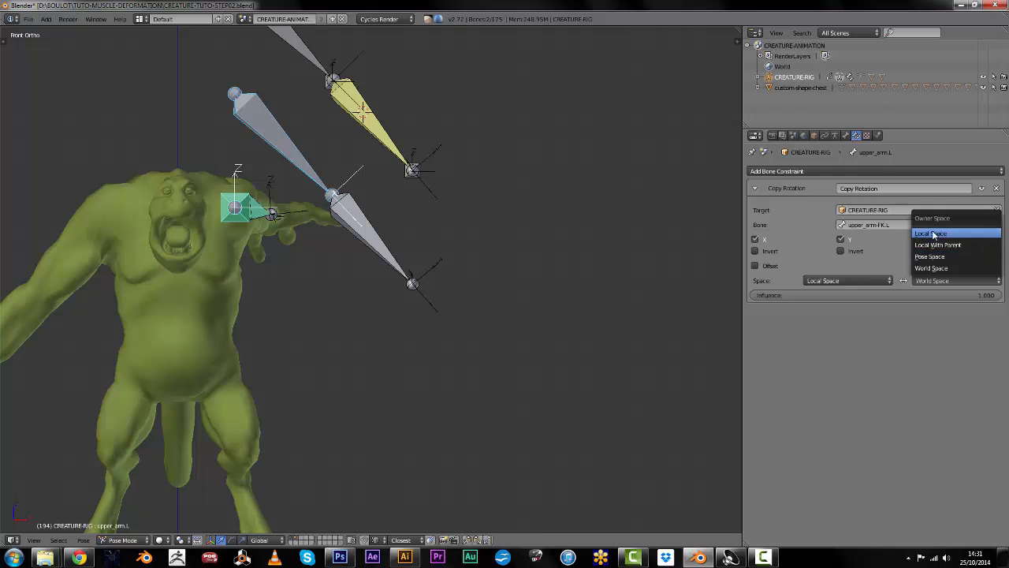
click(934, 234)
Add a second Copy Rotation constraint to forearm.L targeting forearm-IK.L, with both target and owner space set to Local Space
shift+middle_drag(446, 217, 451, 276)
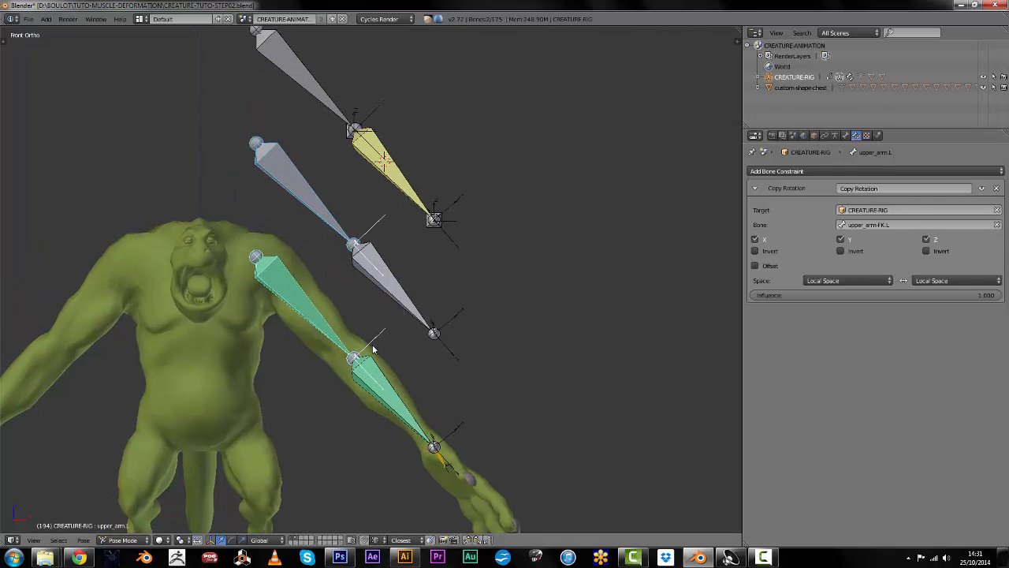
right_click(416, 183)
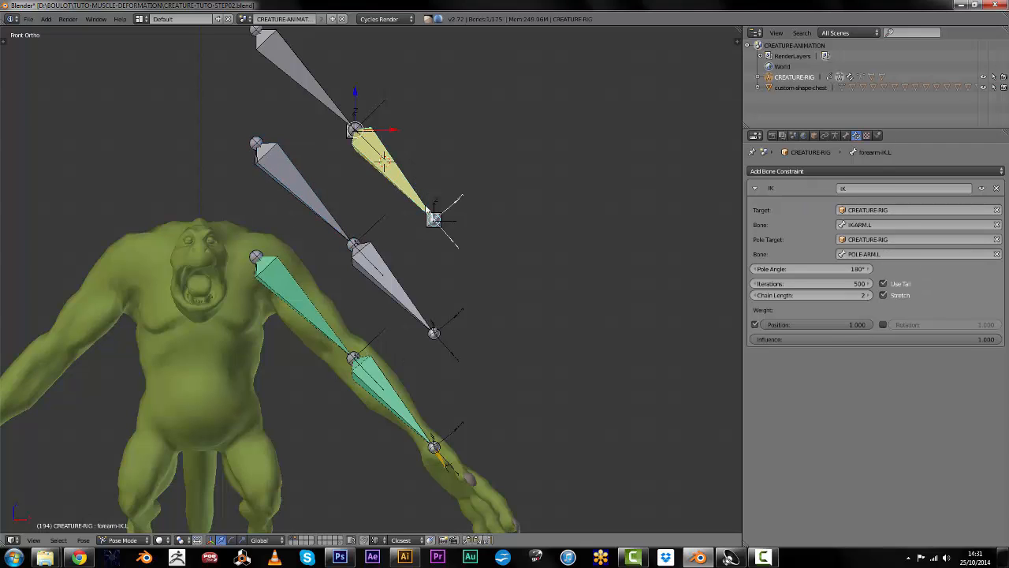
right_click(390, 400)
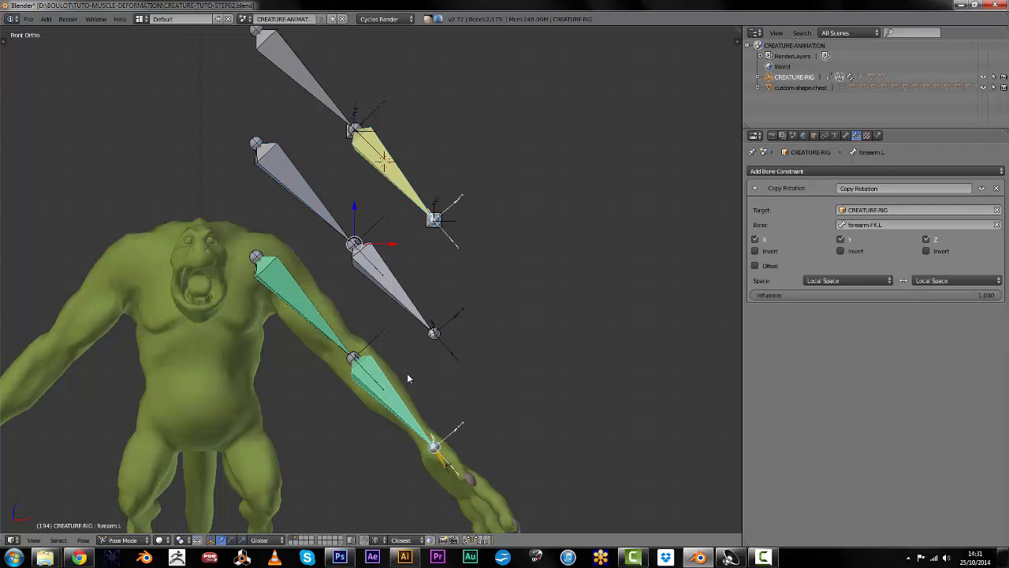
key(shift+ctrl+c)
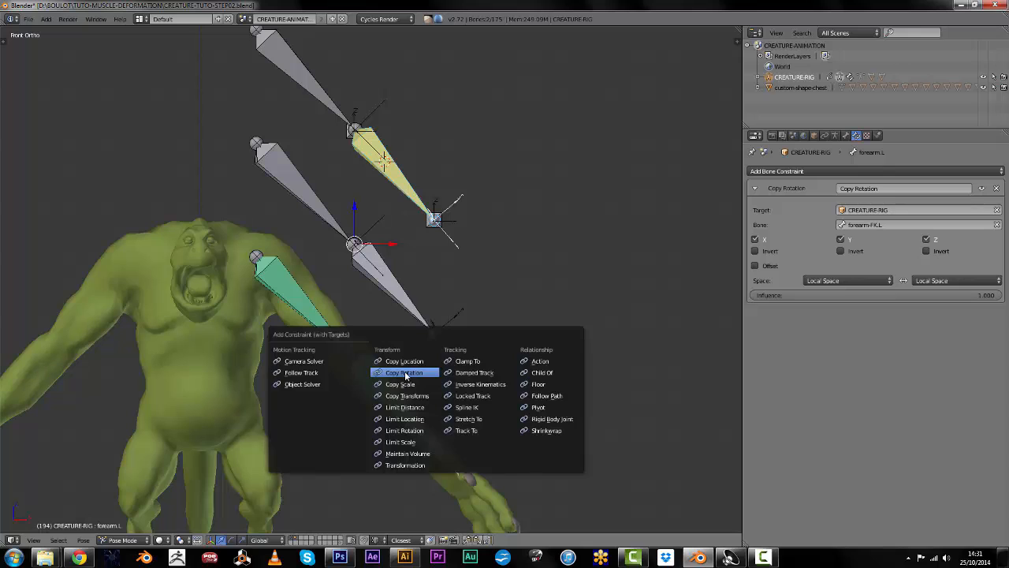
click(405, 376)
click(835, 406)
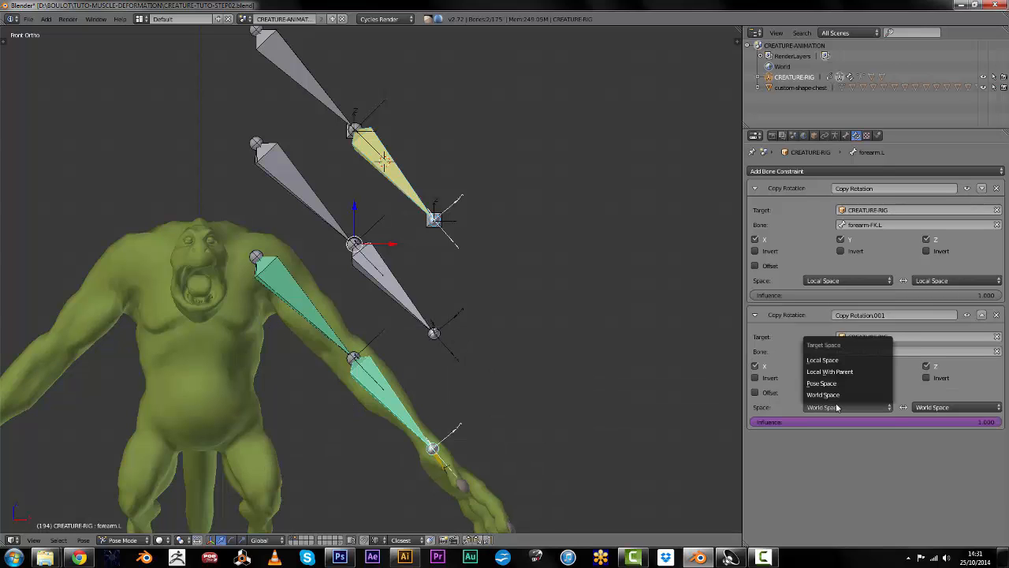
click(837, 360)
click(938, 407)
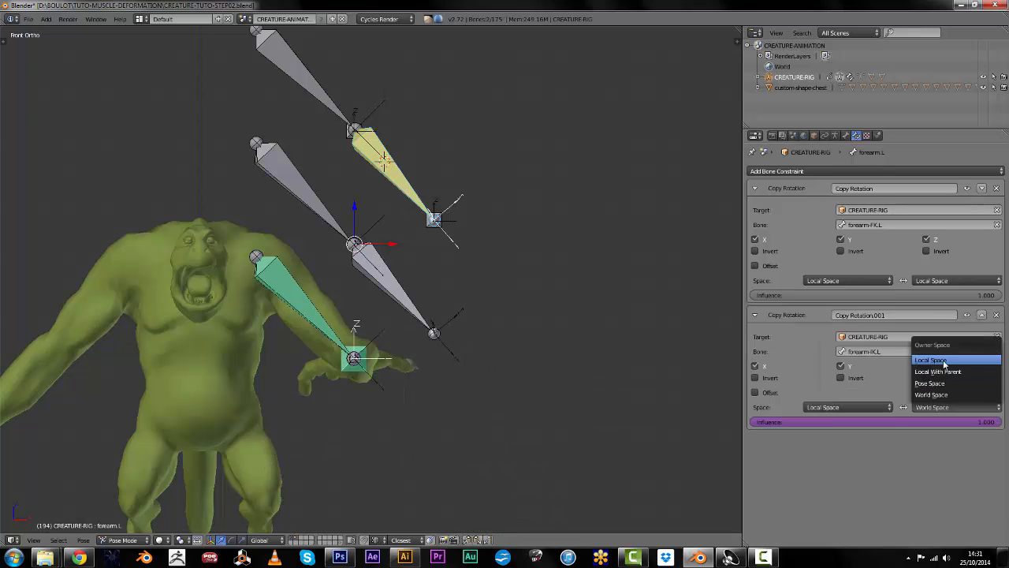
click(942, 359)
Add a second Copy Rotation constraint to upper_arm.L targeting upper_arm-IK.L, with both target and owner space set to Local Space
shift+middle_drag(326, 116, 359, 147)
right_click(353, 139)
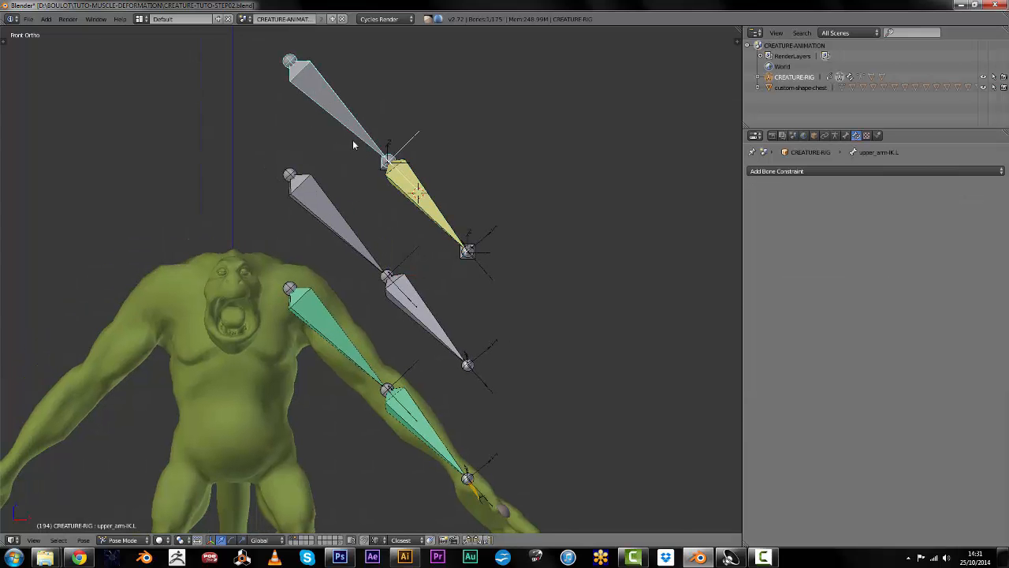
shift+right_click(339, 331)
key(ctrl+shift+c)
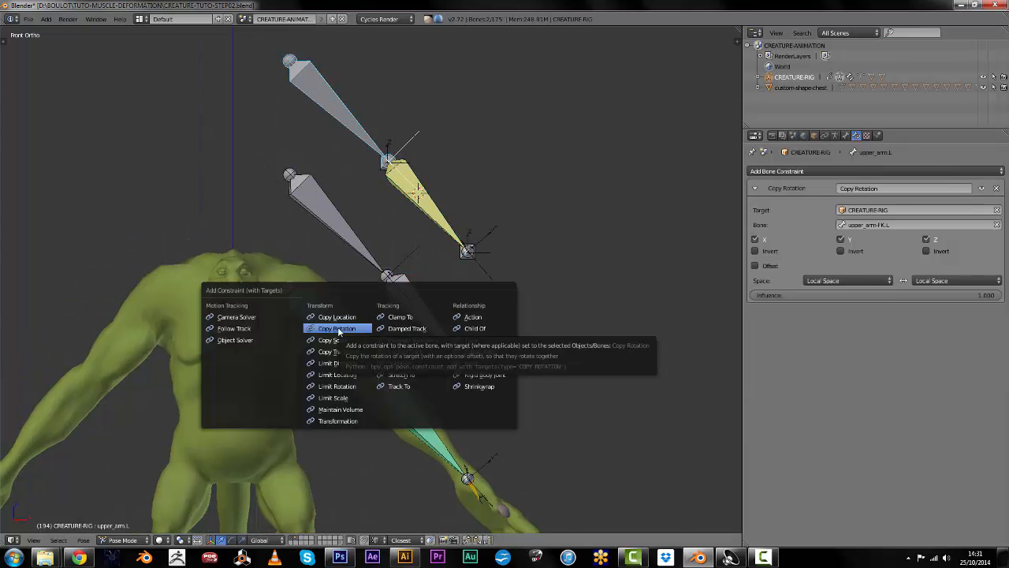
click(341, 329)
click(849, 407)
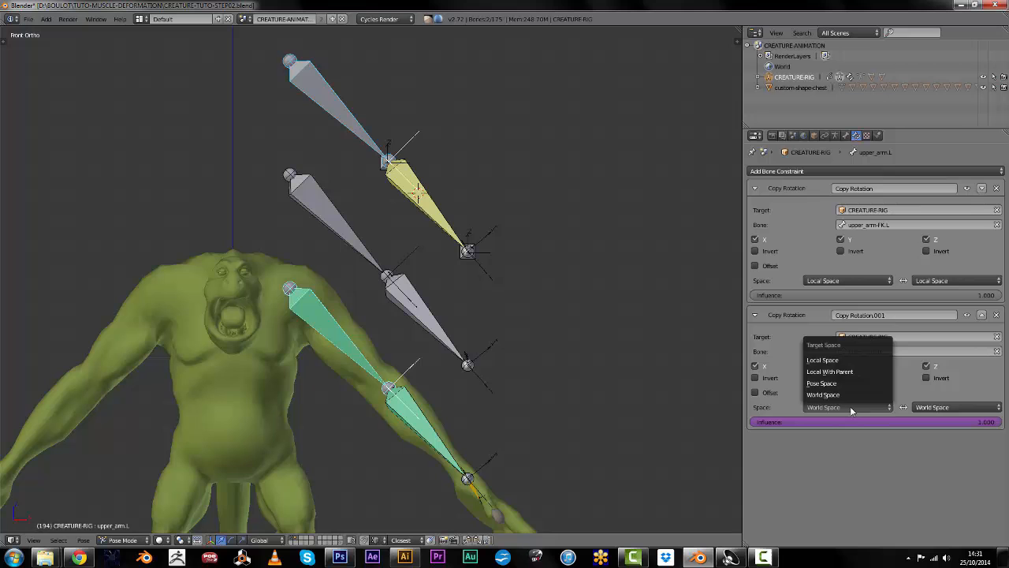
click(847, 361)
click(930, 406)
click(942, 361)
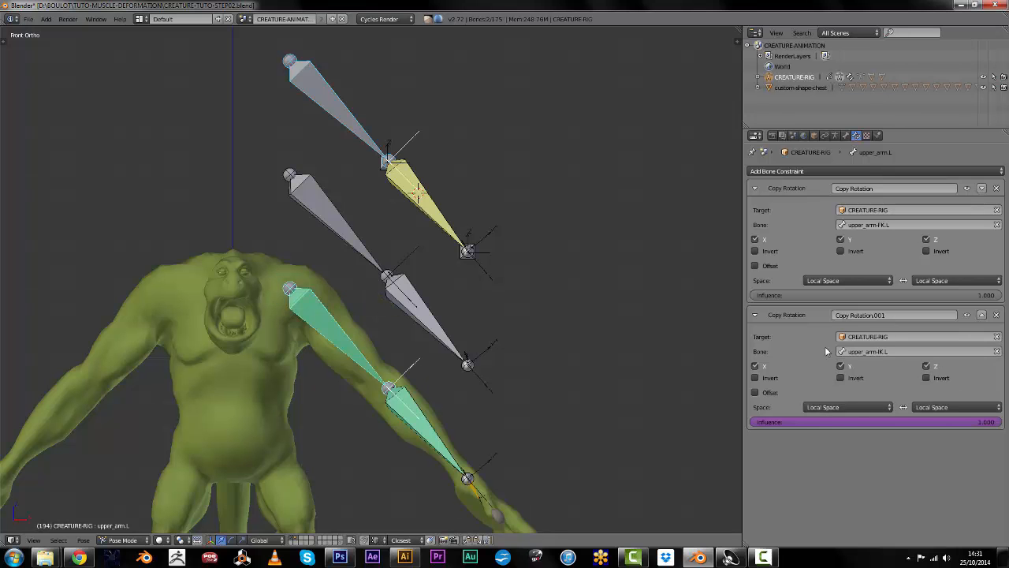
middle_drag(447, 363, 562, 387)
middle_drag(473, 359, 310, 320)
middle_drag(363, 381, 343, 368)
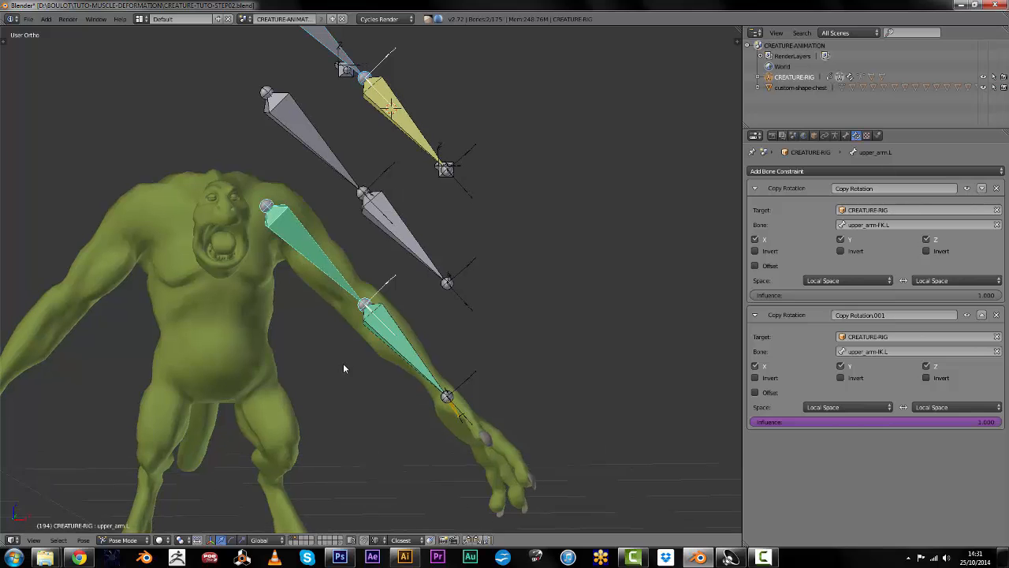
click(835, 135)
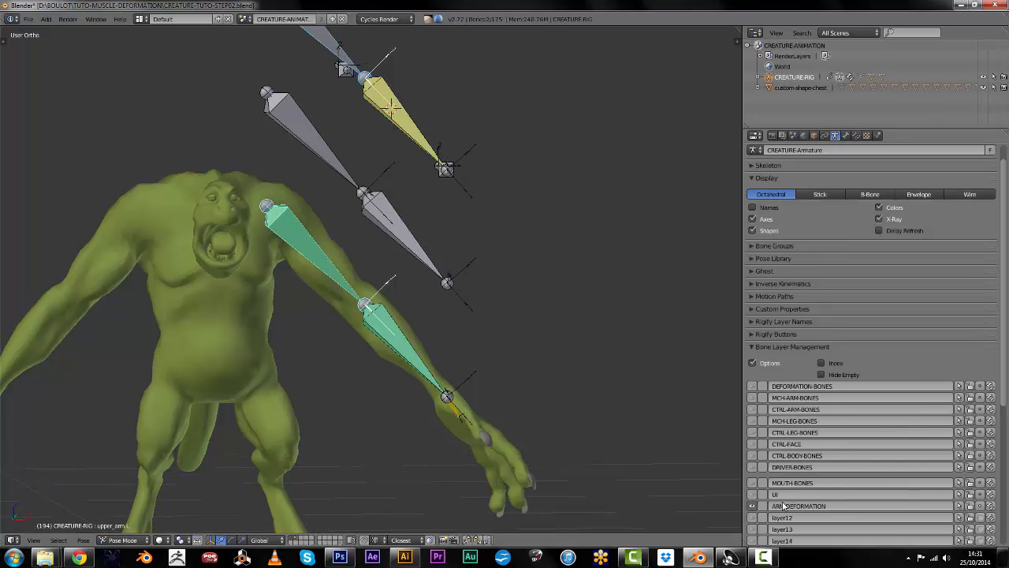
Delete the influence driver from the second Copy Rotation constraint of both forearm.L and upper_arm.L
middle_drag(469, 351, 410, 364)
right_click(410, 364)
click(856, 135)
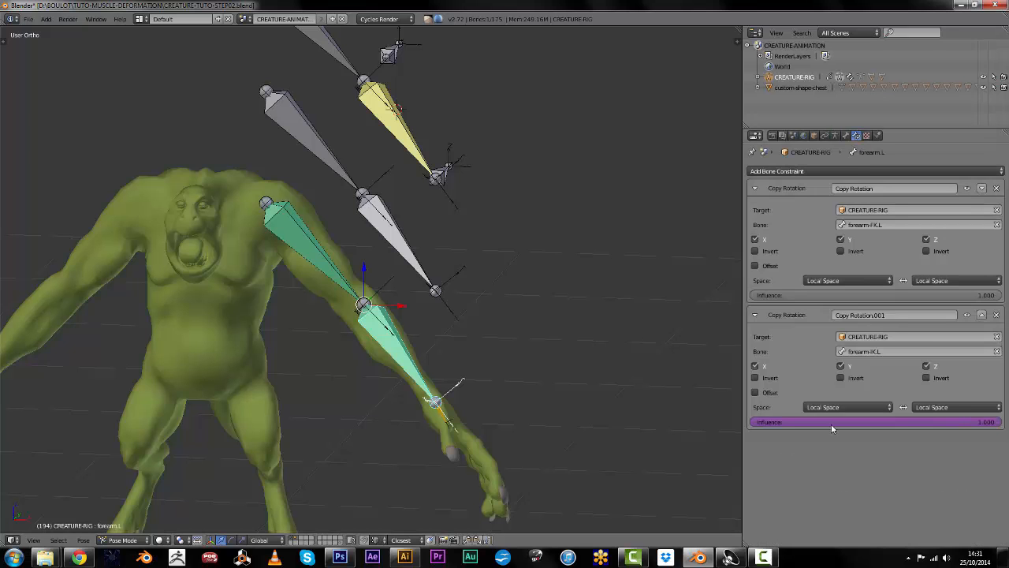
middle_drag(440, 351, 481, 353)
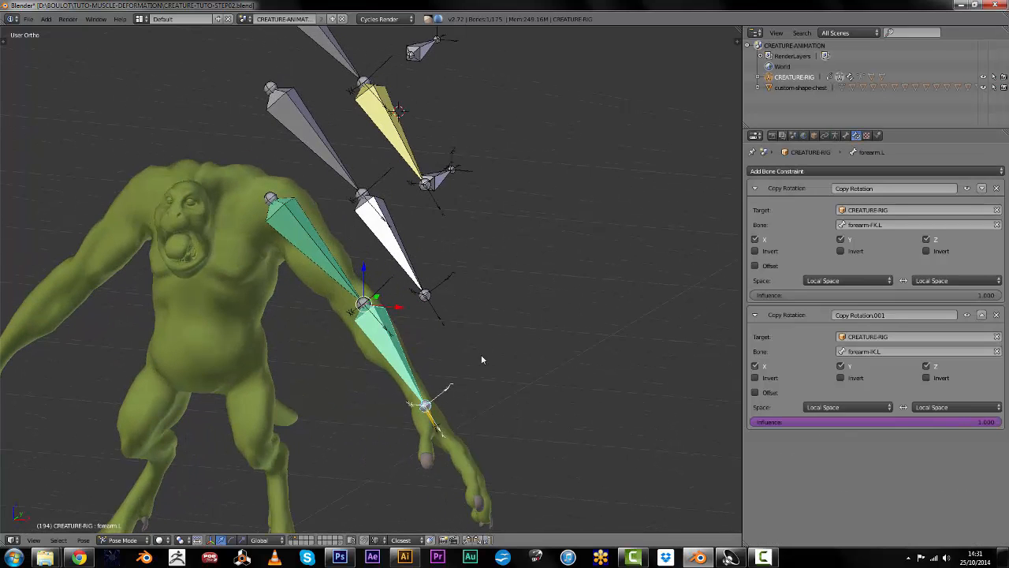
right_click(932, 429)
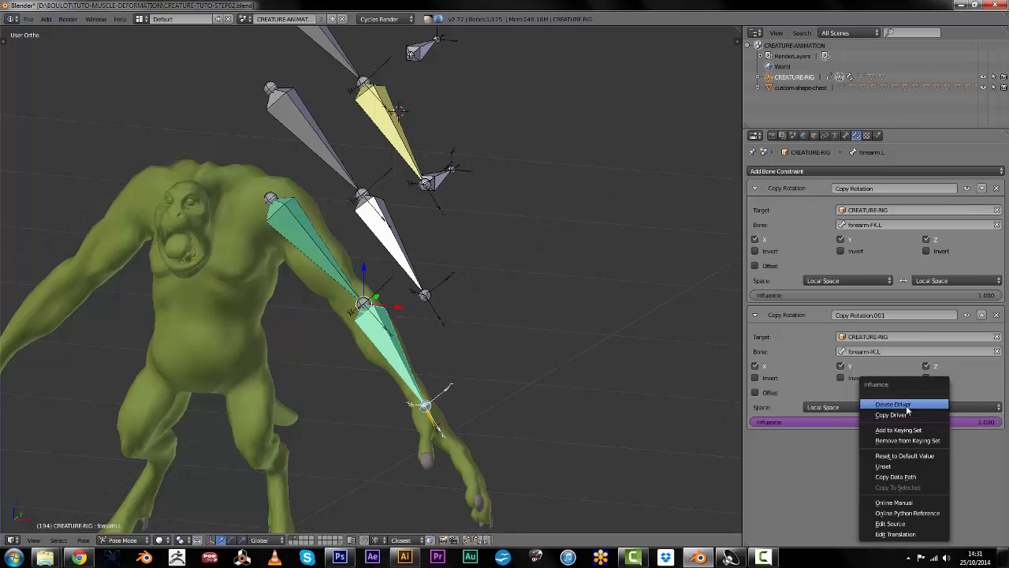
click(907, 409)
right_click(345, 285)
right_click(851, 419)
click(835, 408)
Move the IK-ARM.L control toward the body to test the arm with the IK chain, leaving the arm slightly bent
middle_drag(426, 351, 460, 355)
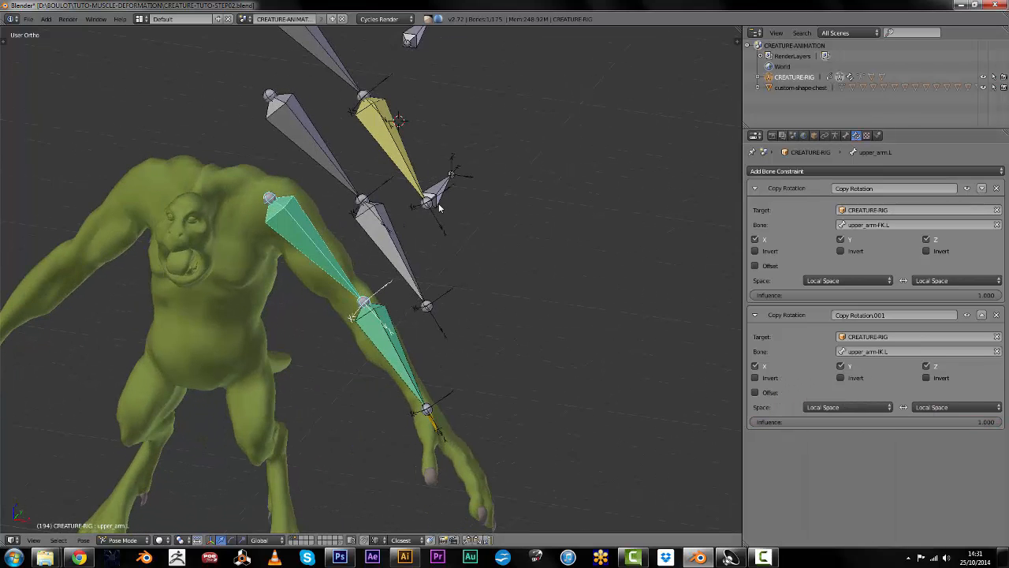
right_click(438, 202)
scroll(510, 275, down, 3)
middle_drag(511, 276, 463, 269)
key(g)
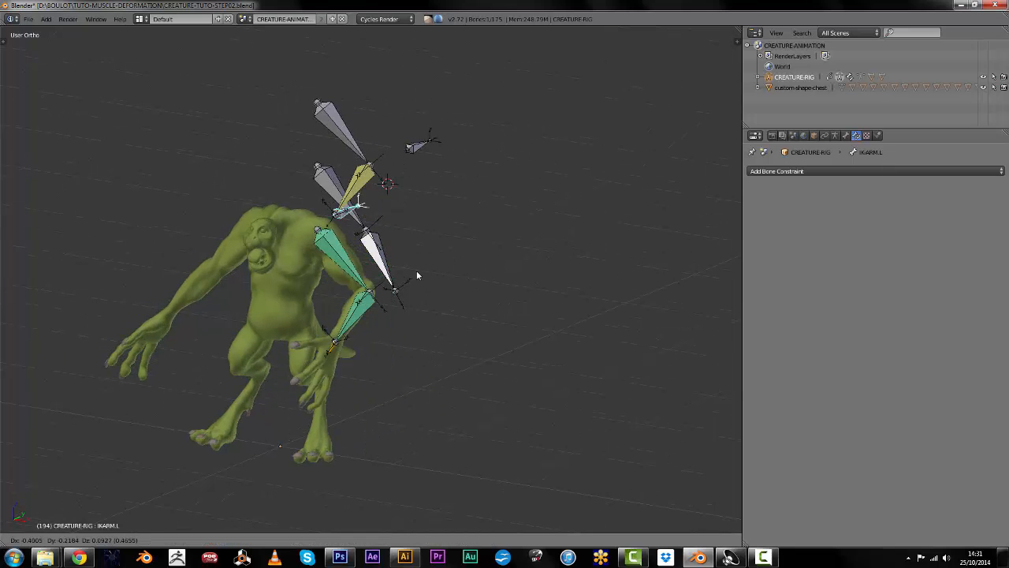
click(412, 251)
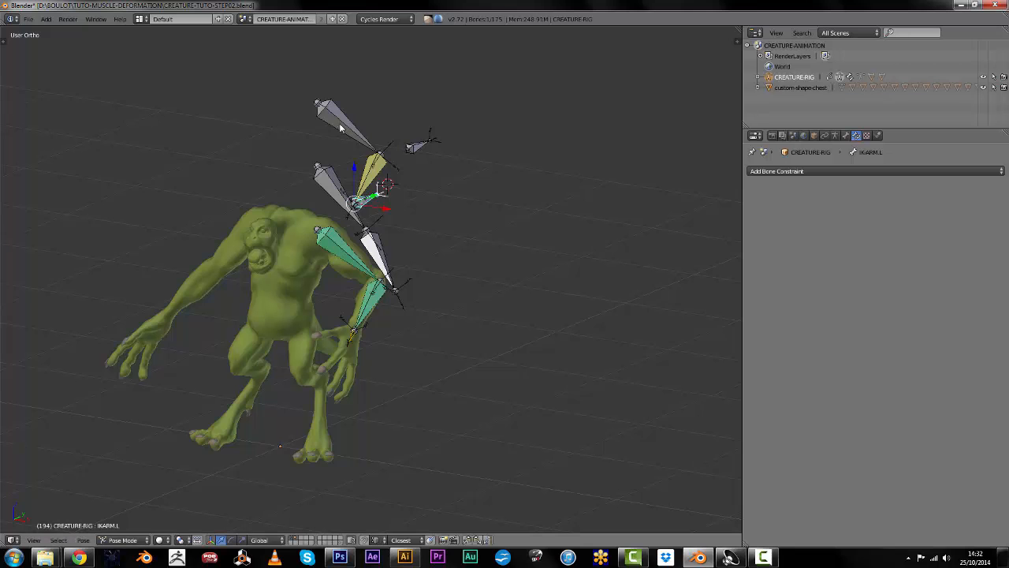
key(g)
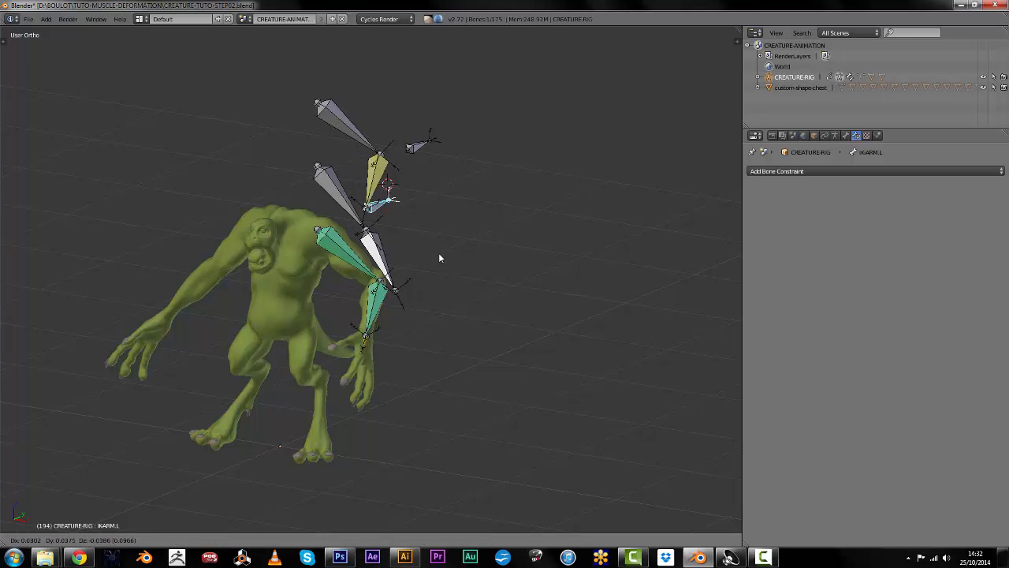
click(430, 292)
scroll(420, 314, up, 3)
Rotate forearm-FK.L by about -45° around its local Z axis
right_click(422, 272)
key(r)
key(z)
key(z)
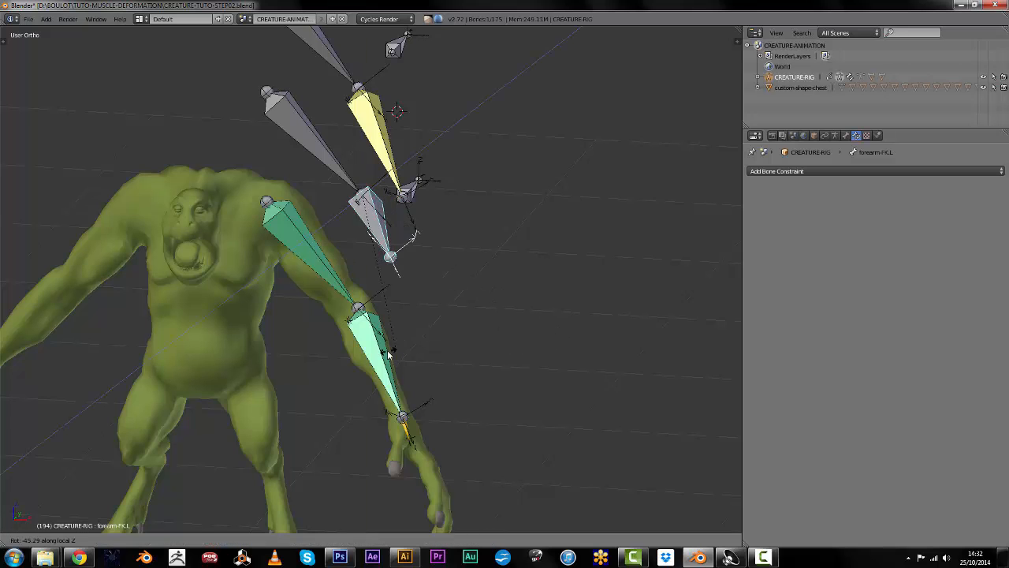
click(394, 354)
Set the influence of the Copy Rotation.001 constraint to 0 on both forearm.L and upper_arm.L
right_click(381, 337)
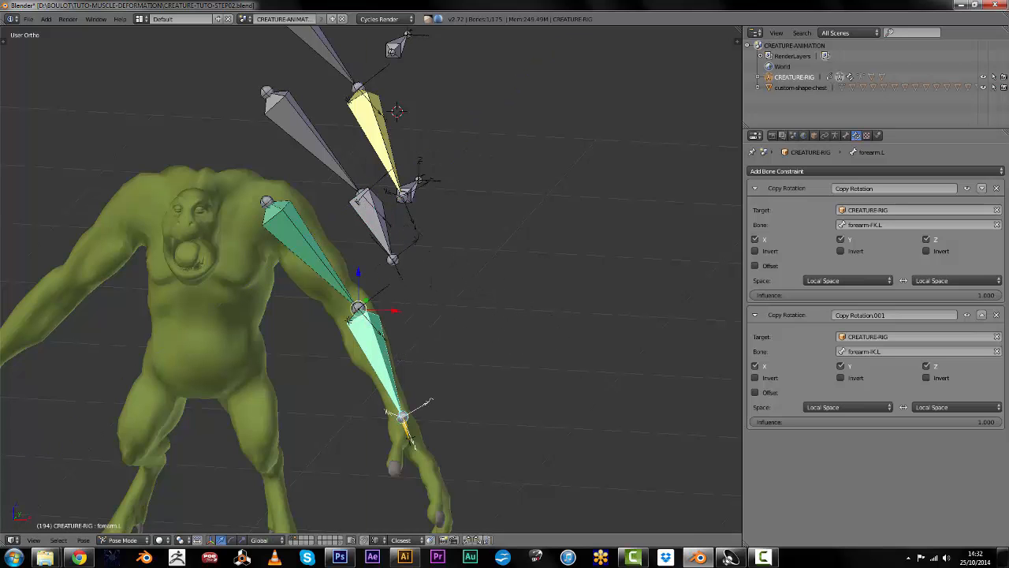
drag(995, 424, 852, 425)
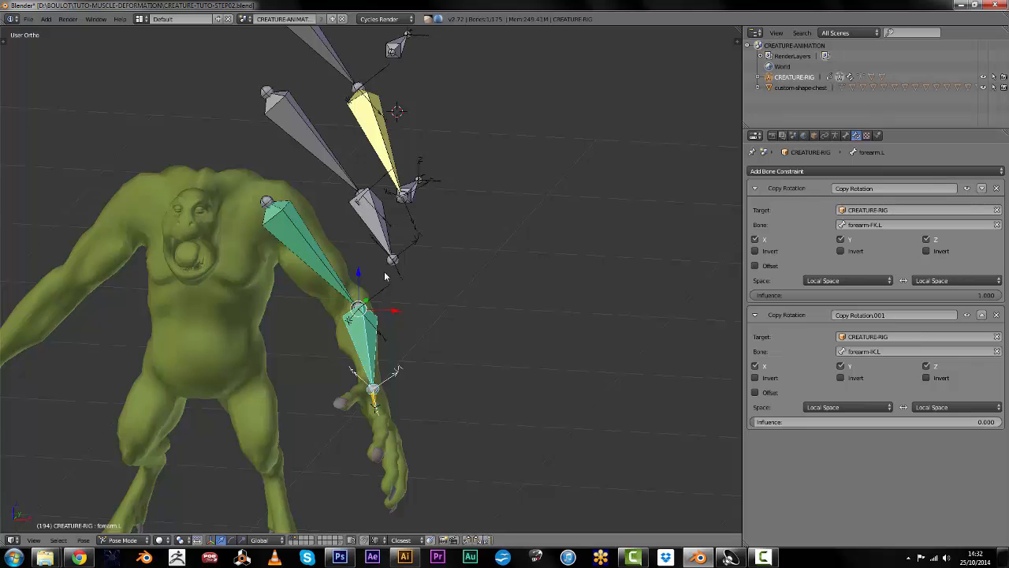
right_click(319, 265)
drag(947, 423, 533, 372)
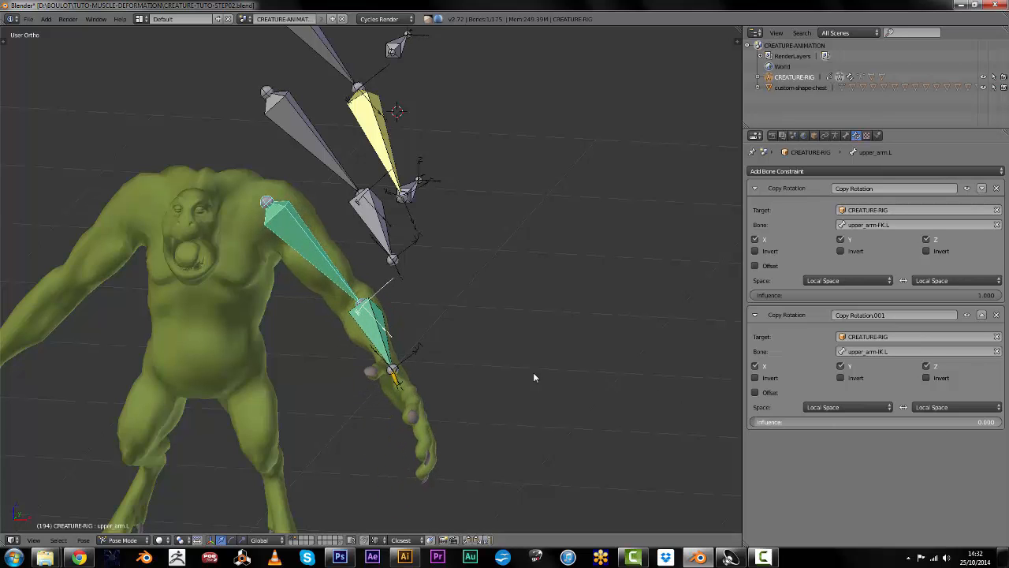
Rotate upper_arm-FK.L around its local Z axis to test the arm with the FK chain, and view it from the front
key(ctrl+z)
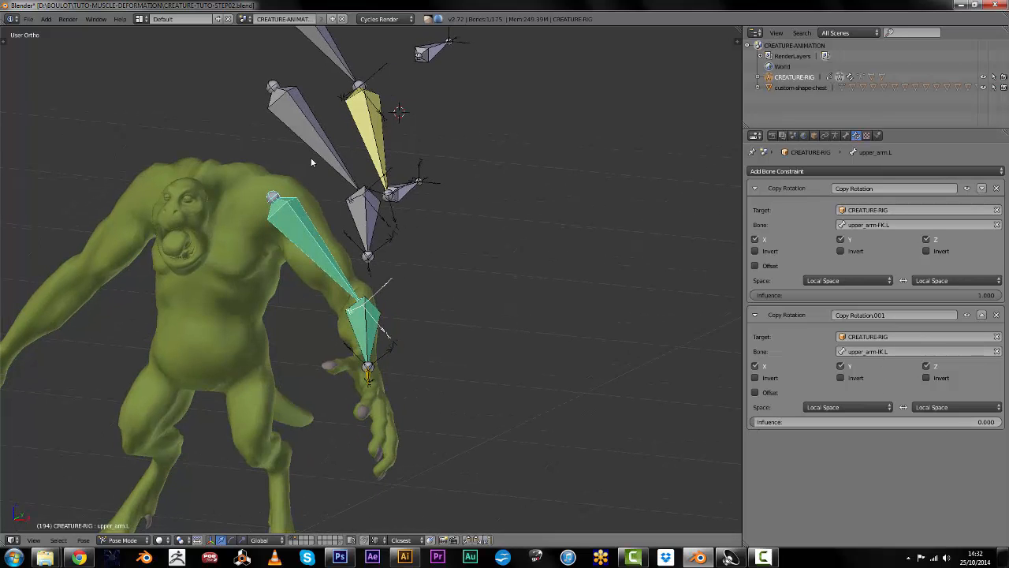
right_click(358, 180)
key(ctrl+z)
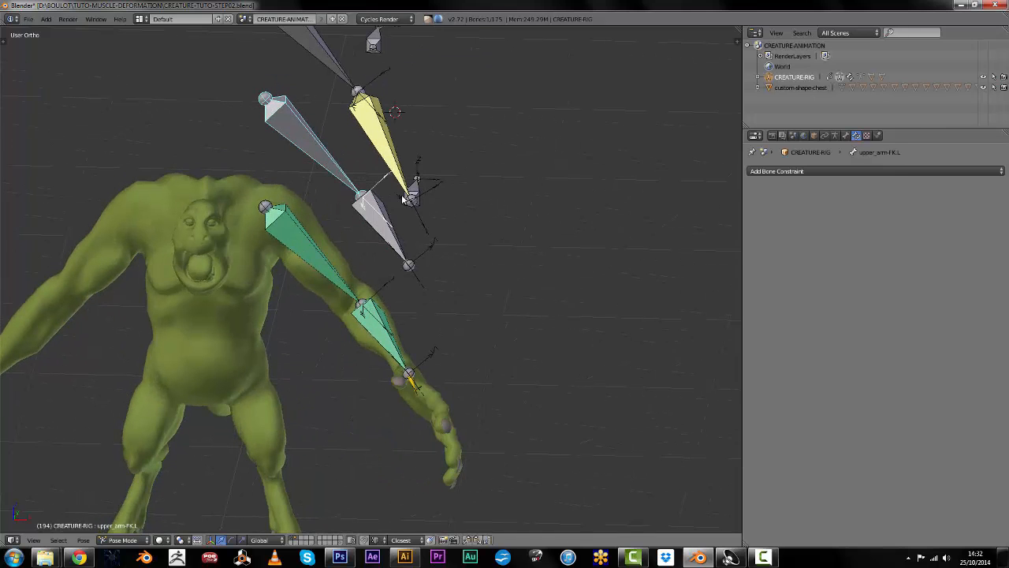
key(r)
key(z)
key(z)
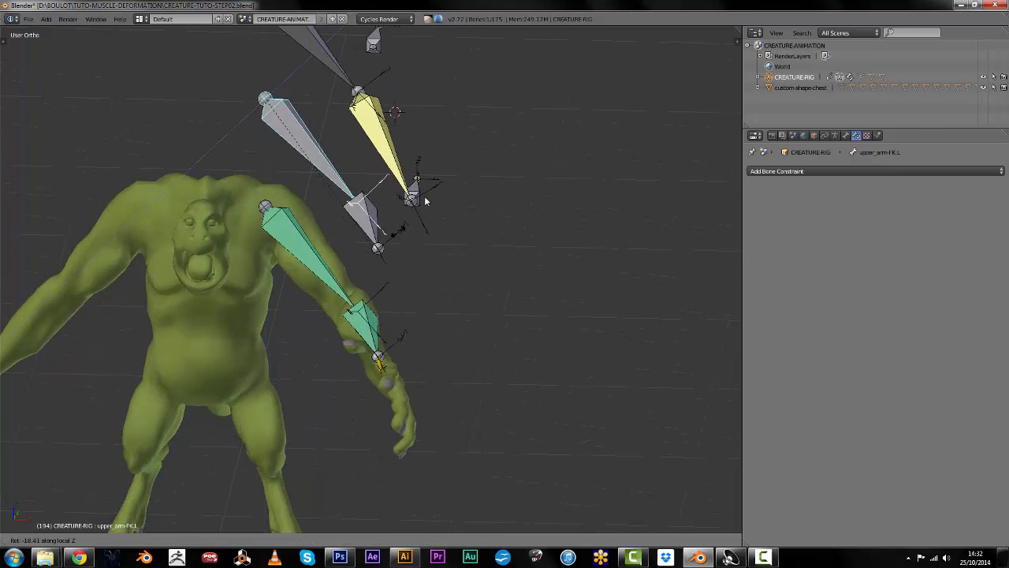
click(438, 229)
key(KP_1)
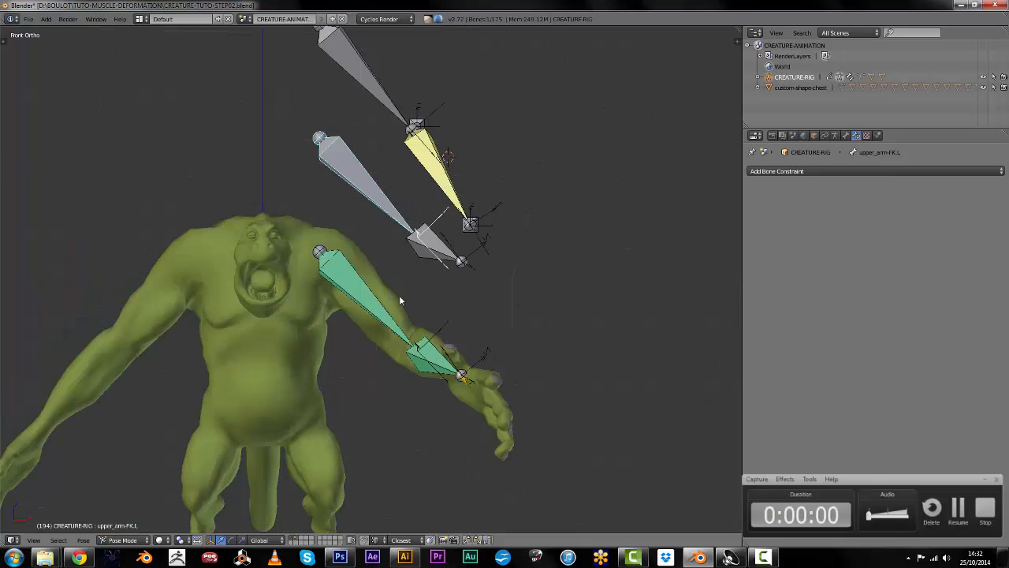
Rename the armature's layer12 as MCH-ARM-BONES in the bone layer management
click(834, 134)
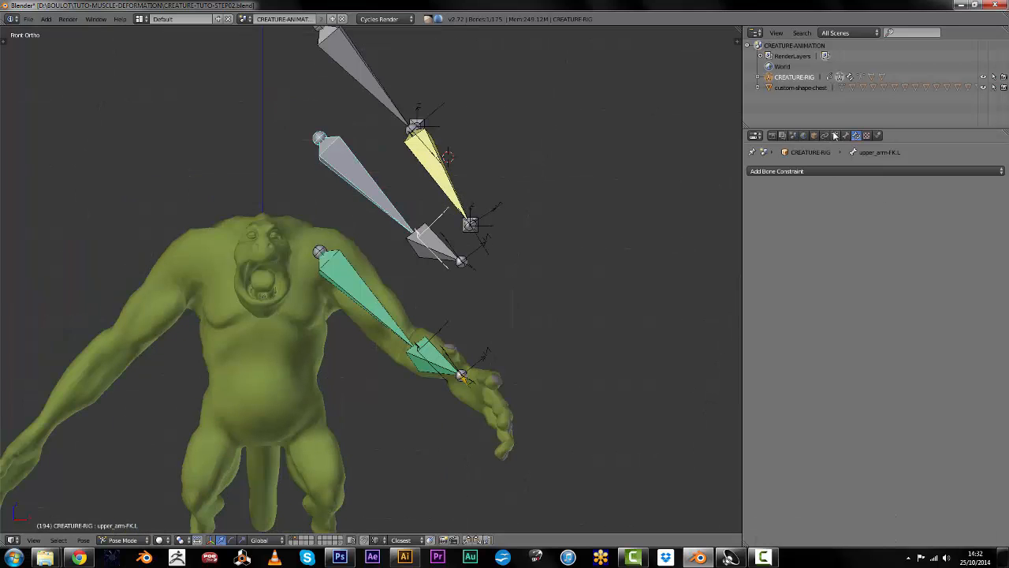
scroll(772, 426, down, 4)
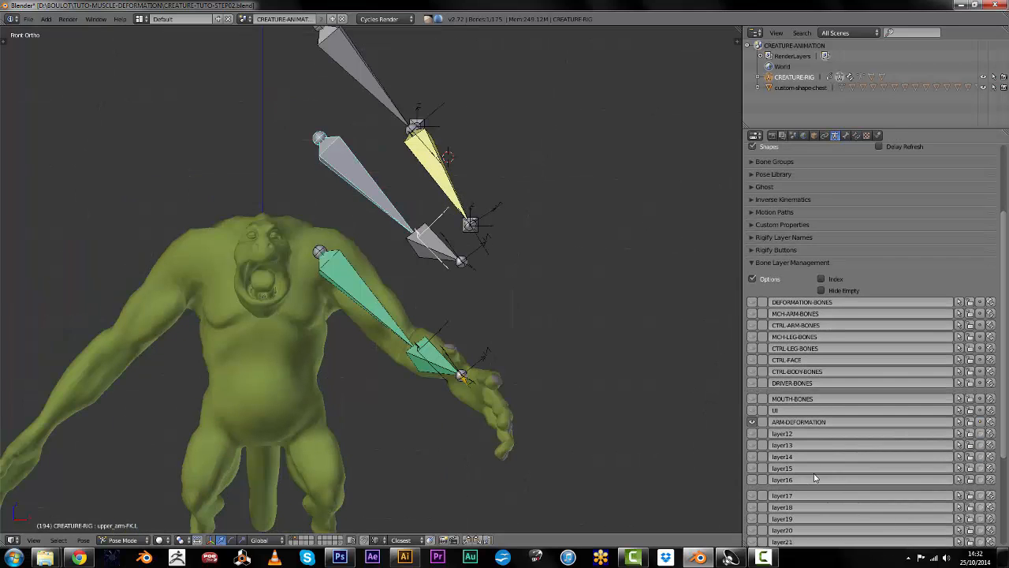
scroll(779, 416, down, 1)
double_click(781, 413)
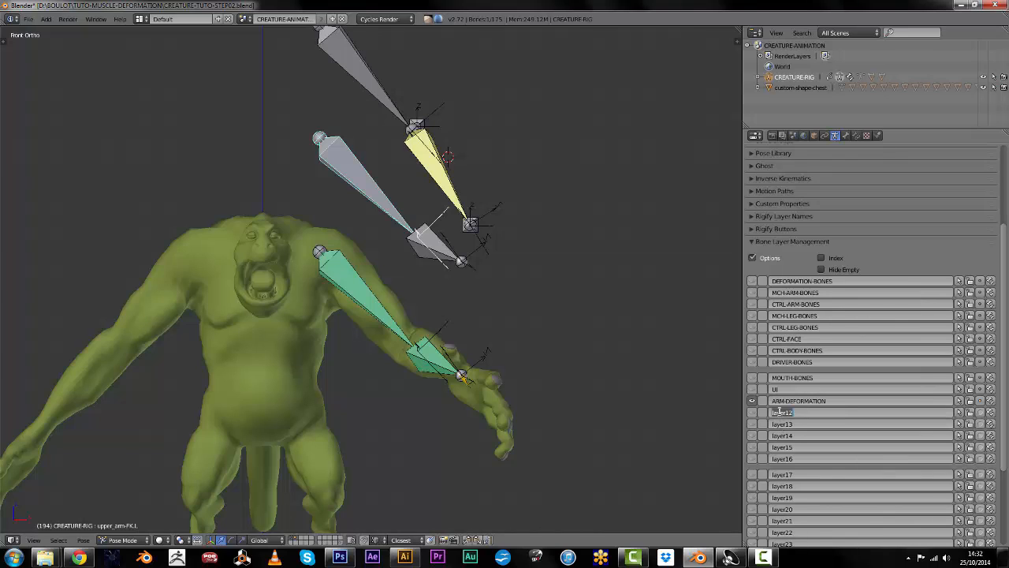
text(MCH-ARM-BONES)
key(Return)
Move the IK upper arm and forearm bones to the MCH-ARM-BONES layer
shift+middle_drag(377, 155, 373, 190)
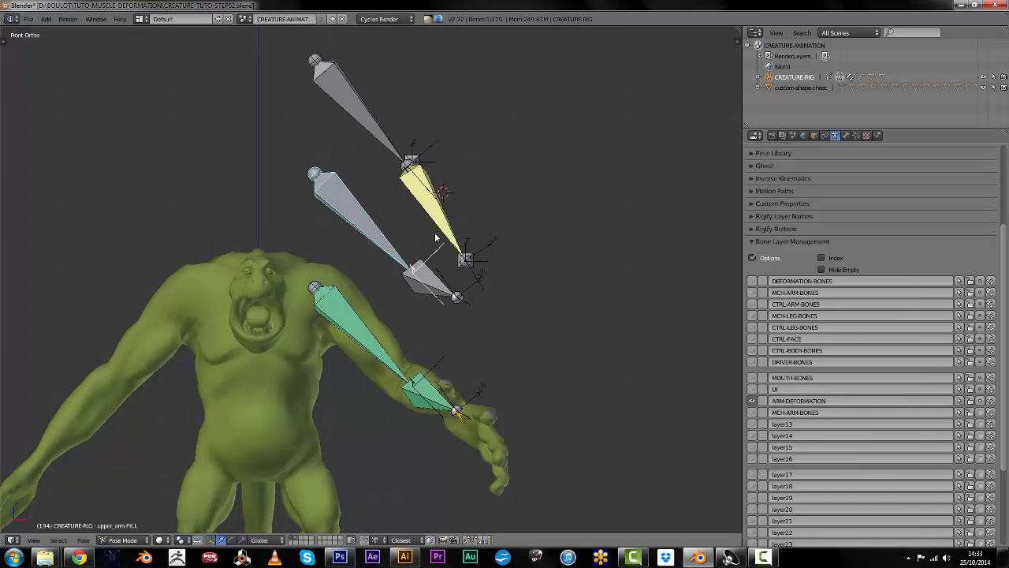
right_click(423, 196)
shift+right_click(367, 130)
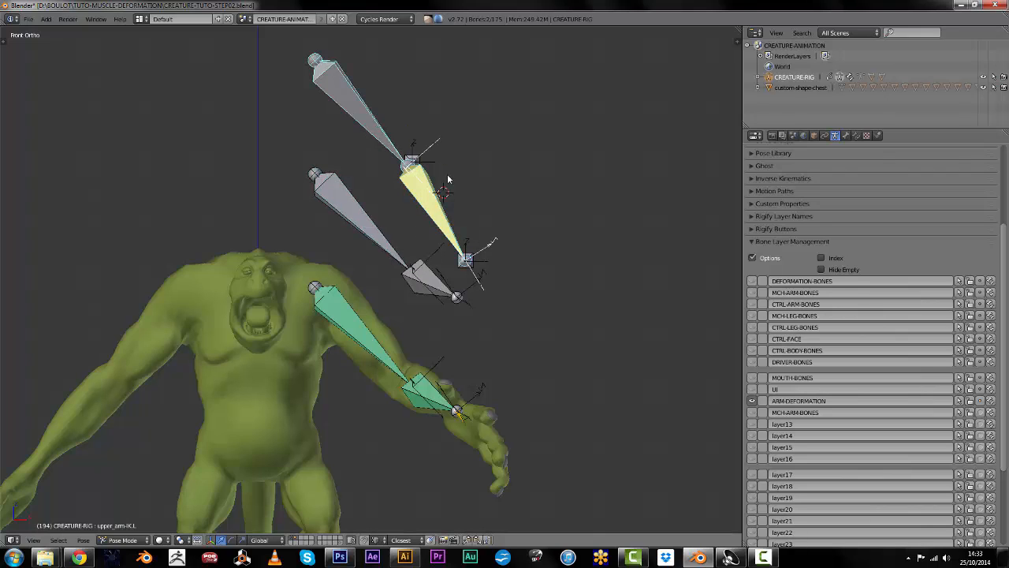
click(981, 413)
Rename layer13 as CTRL-ARM-BONES
double_click(791, 425)
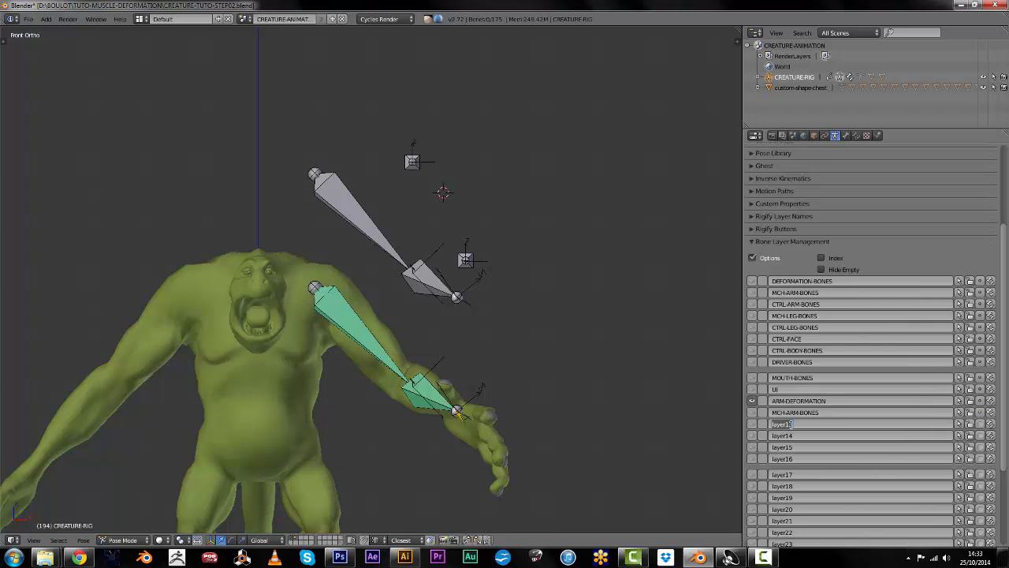
key(ctrl+BackSpace)
text(CTRL-ARM-BONES)
key(Return)
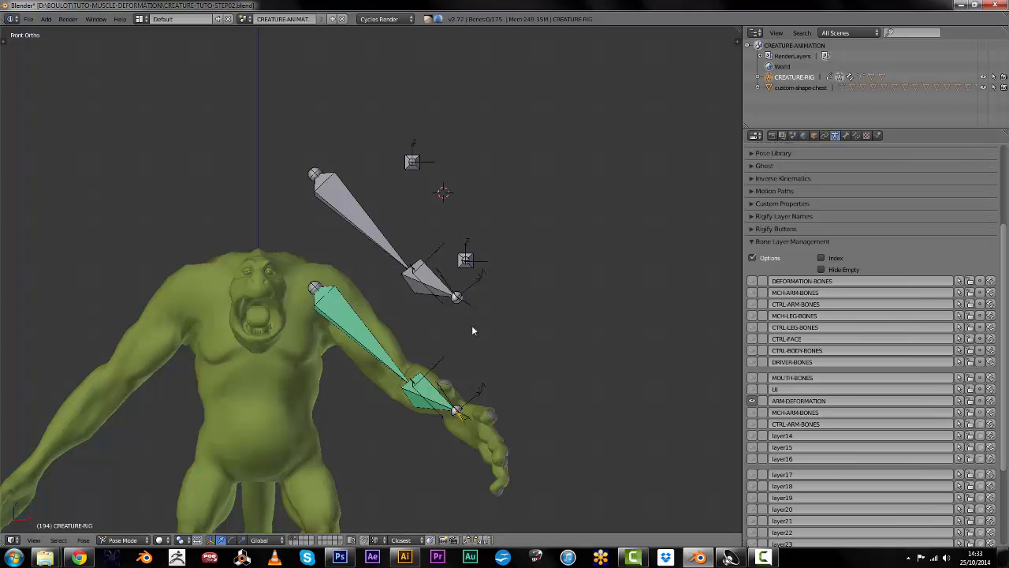
Move both FK arm bones, IK-ARM.L and POLE-ARM.L to the CTRL-ARM-BONES layer and make that layer visible
click(418, 278)
shift+click(423, 283)
shift+click(474, 262)
shift+click(410, 166)
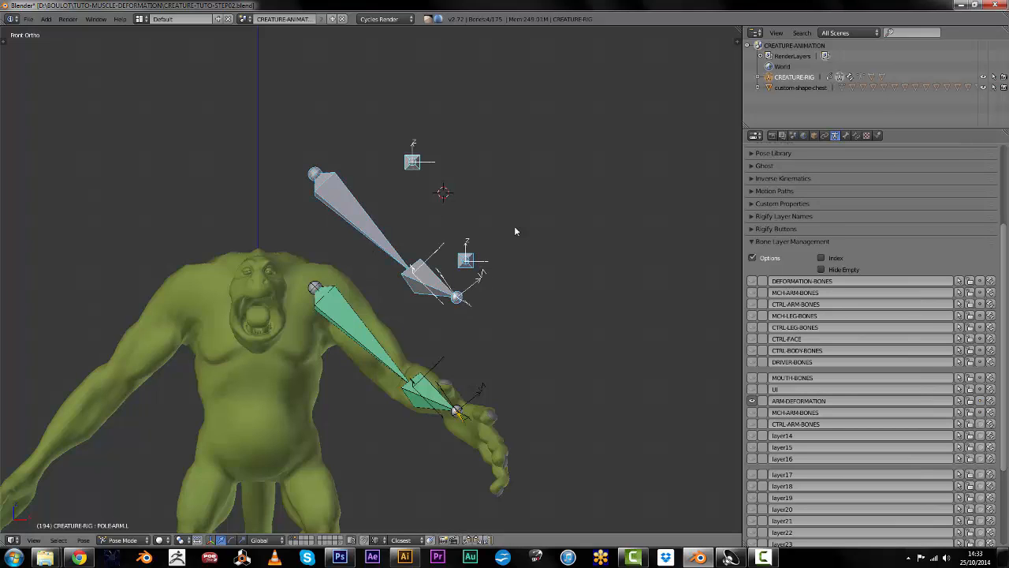
click(980, 424)
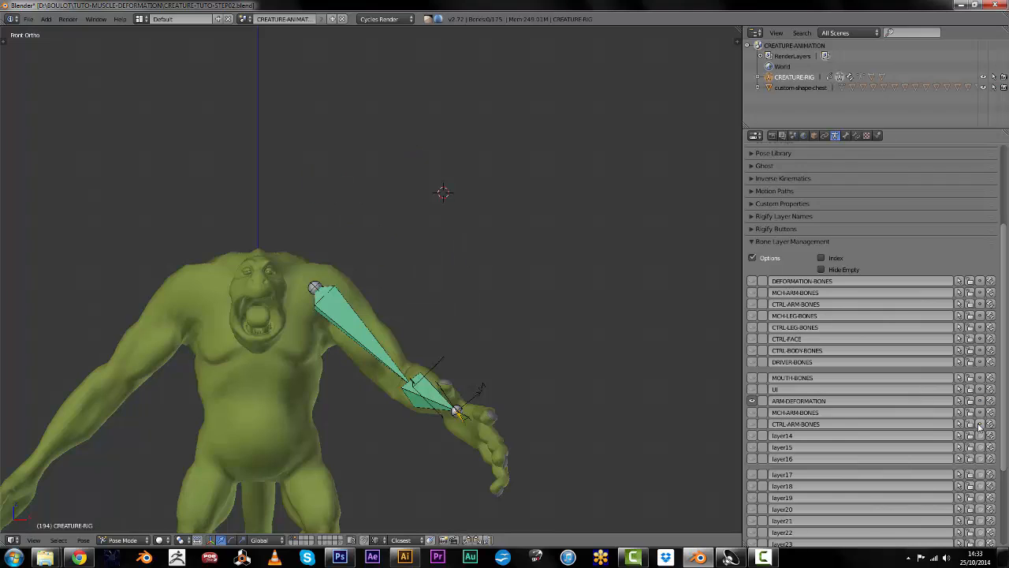
click(751, 423)
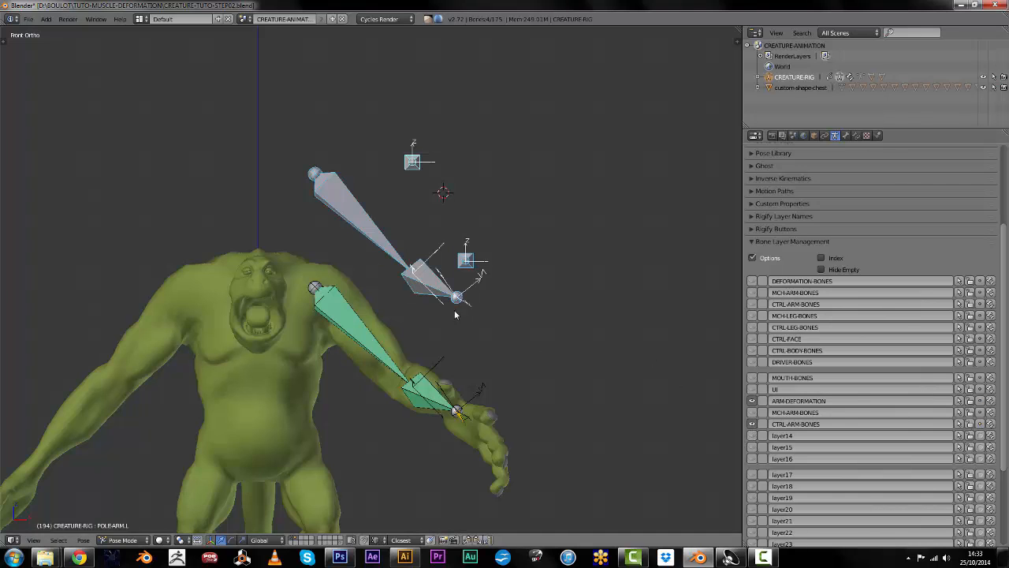
In Edit Mode with MCH-ARM-BONES shown, move the FK arm bones straight down along global Z onto the deforming arm bones
key(Tab)
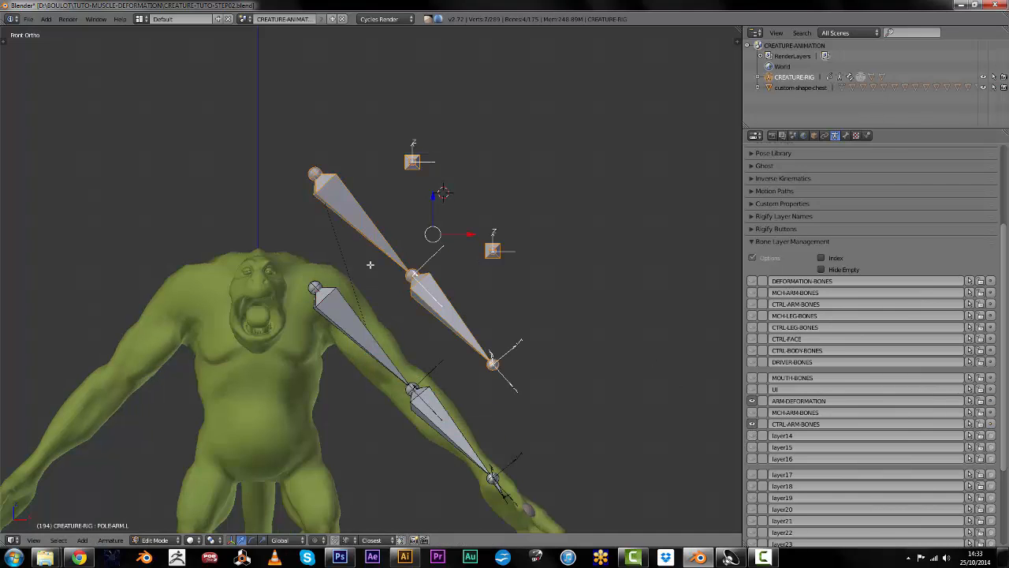
shift+middle_drag(477, 395, 480, 313)
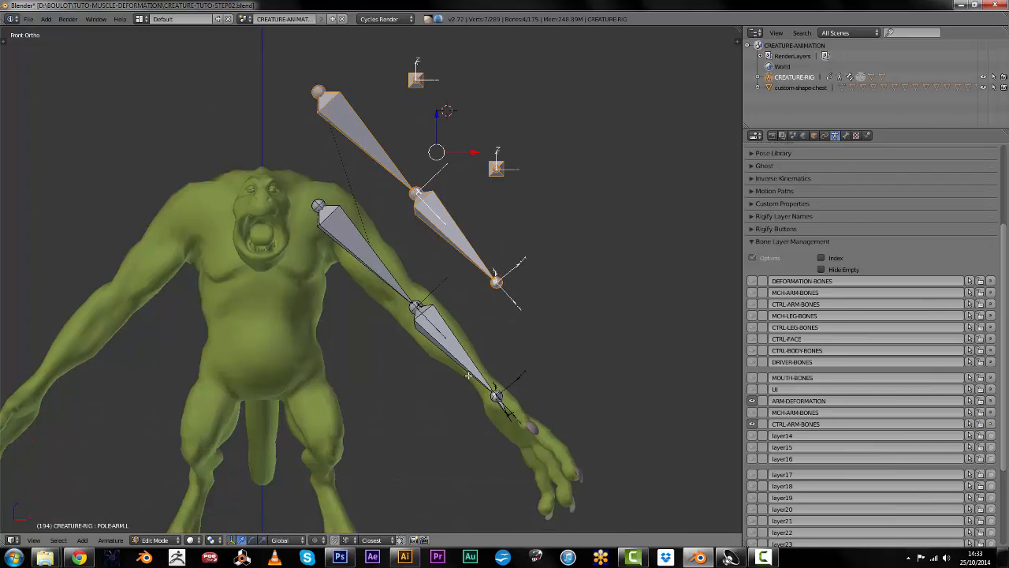
click(751, 412)
shift+middle_drag(520, 224, 552, 265)
right_click(476, 272)
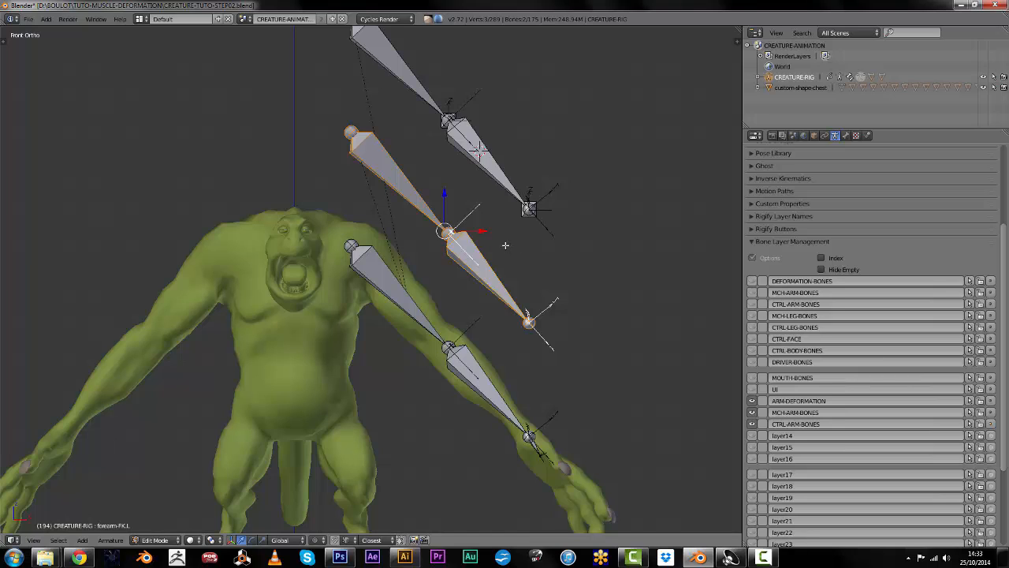
key(g)
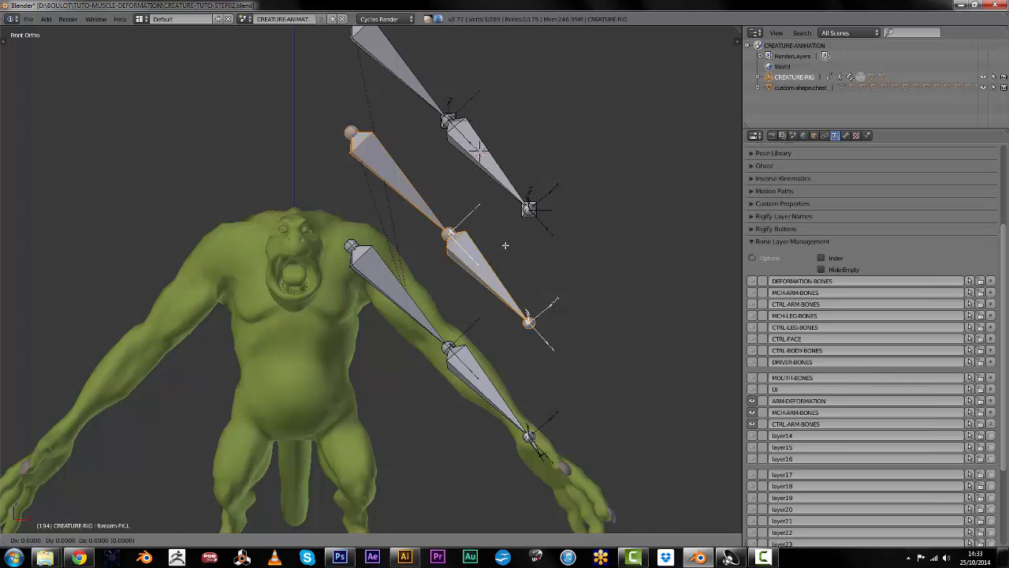
key(z)
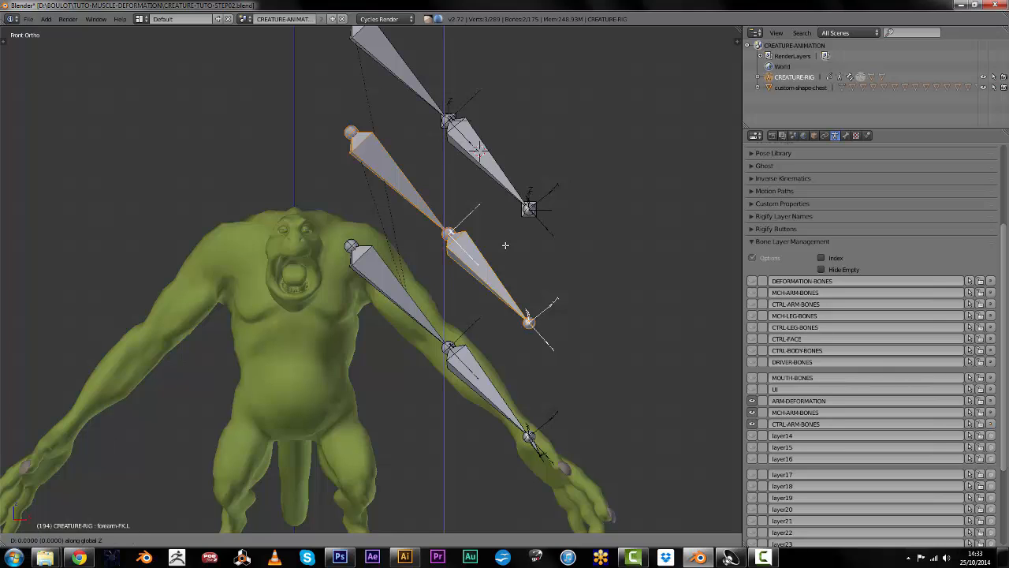
key(Escape)
Move the IK arm bones with their IK and pole controls down 1 unit along global Z onto the deforming arm bones
right_click(475, 152)
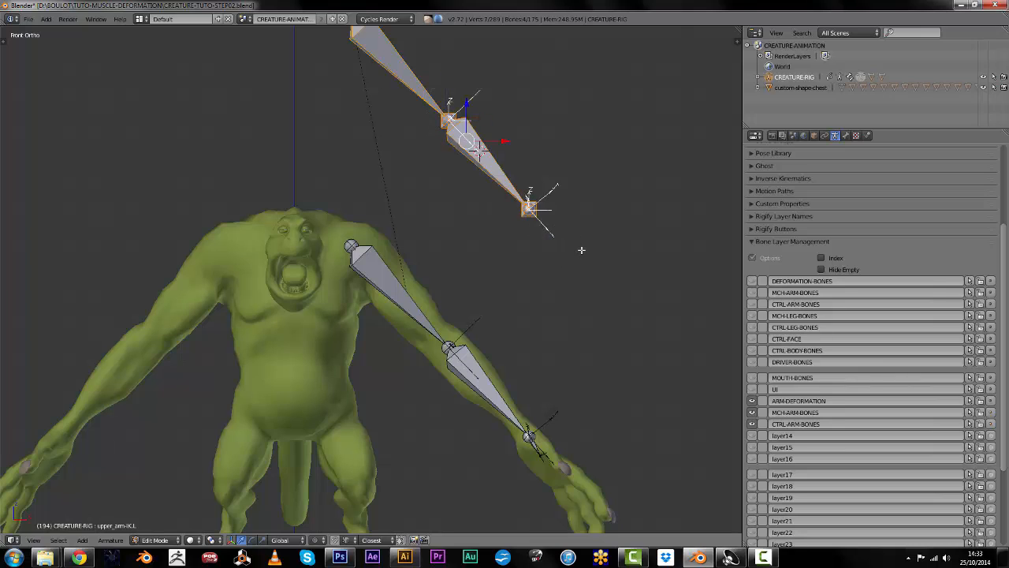
text(gz-1)
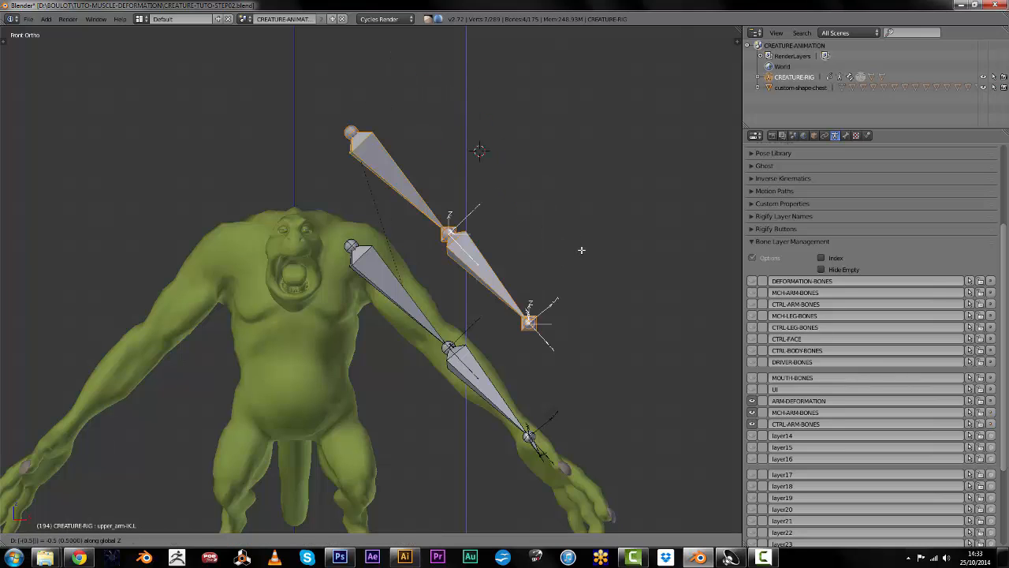
key(Return)
key(g)
key(z)
key(Escape)
key(ctrl+z)
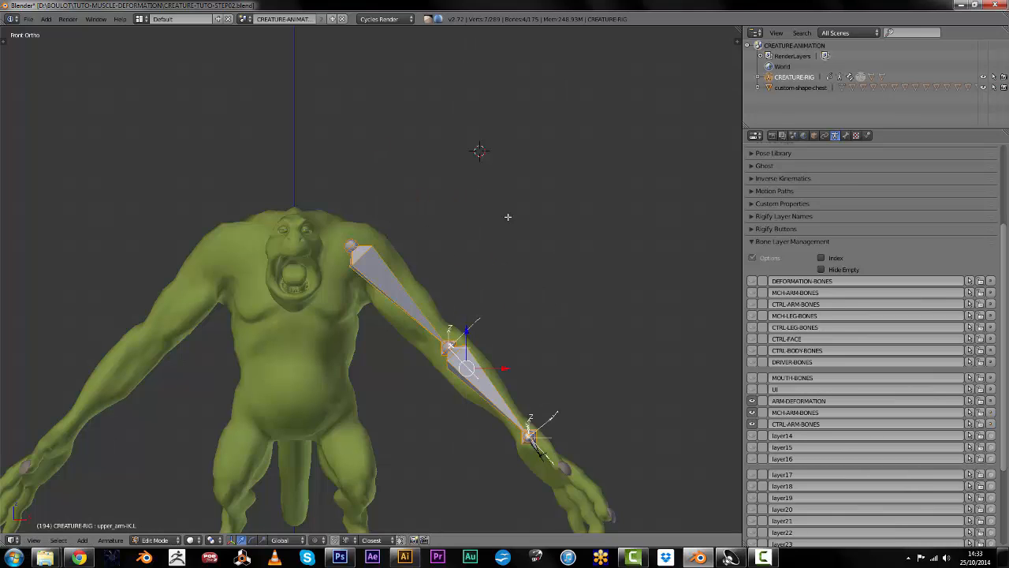
Return the rig to Pose Mode and hide the MCH-ARM-BONES layer
shift+middle_drag(568, 338, 507, 215)
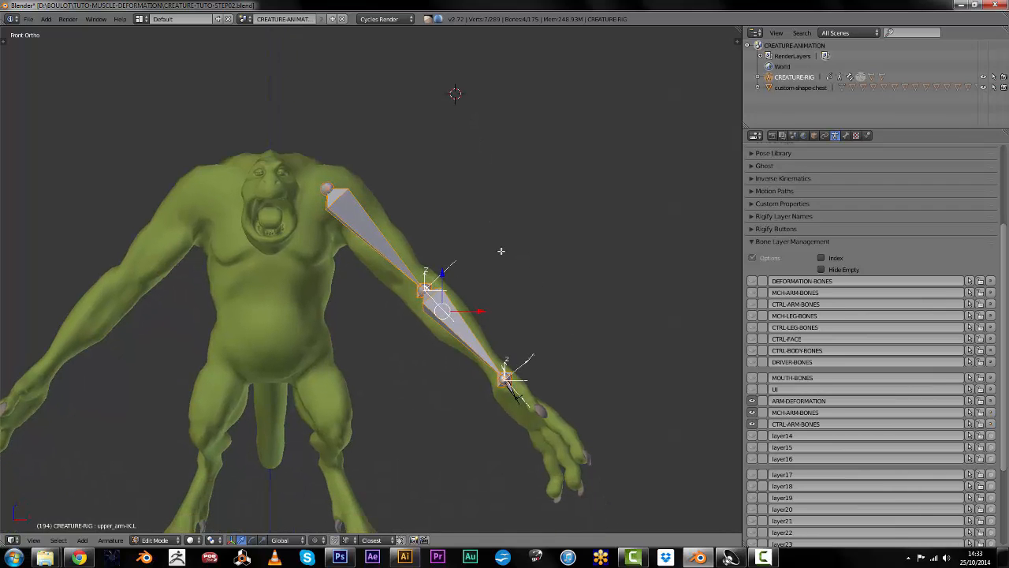
key(ctrl+Tab)
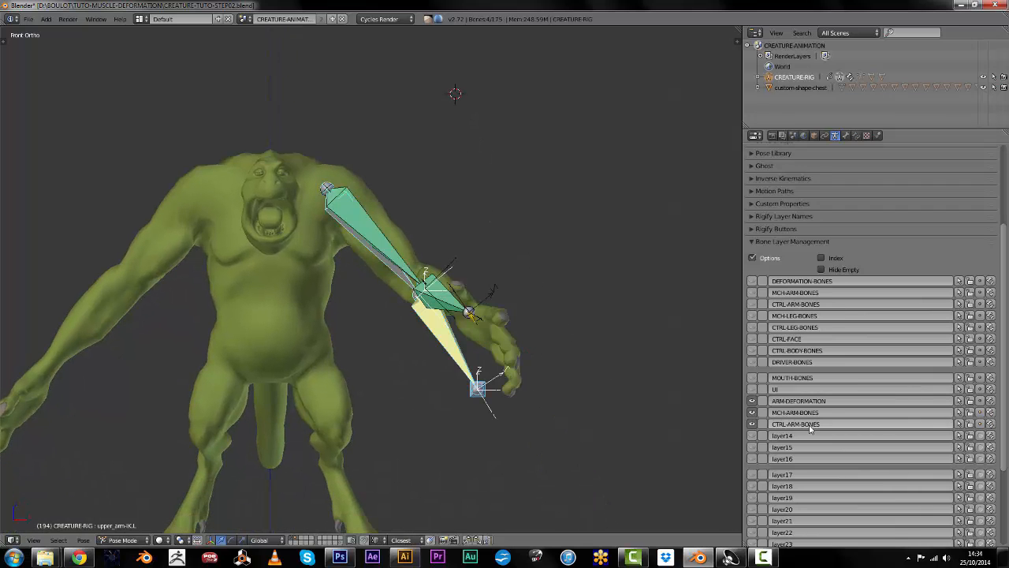
click(752, 412)
Move the IK-ARM.L control to a new position near the hand
middle_drag(563, 362, 447, 417)
right_click(459, 415)
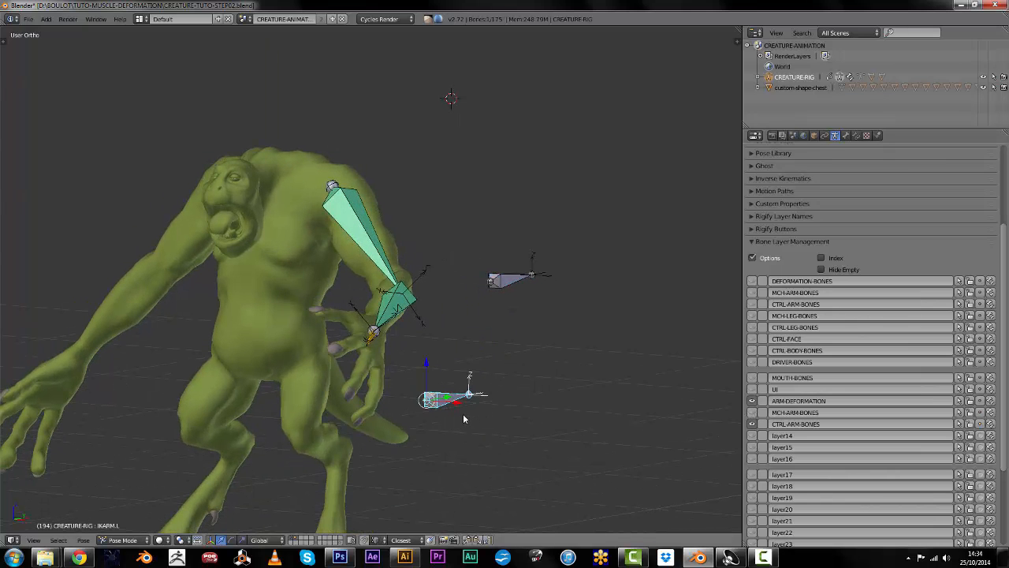
key(g)
click(471, 377)
Hide the CTRL-ARM-BONES layer and set the Copy Rotation.001 influence to 1 on both upper_arm.L and forearm.L
right_click(391, 278)
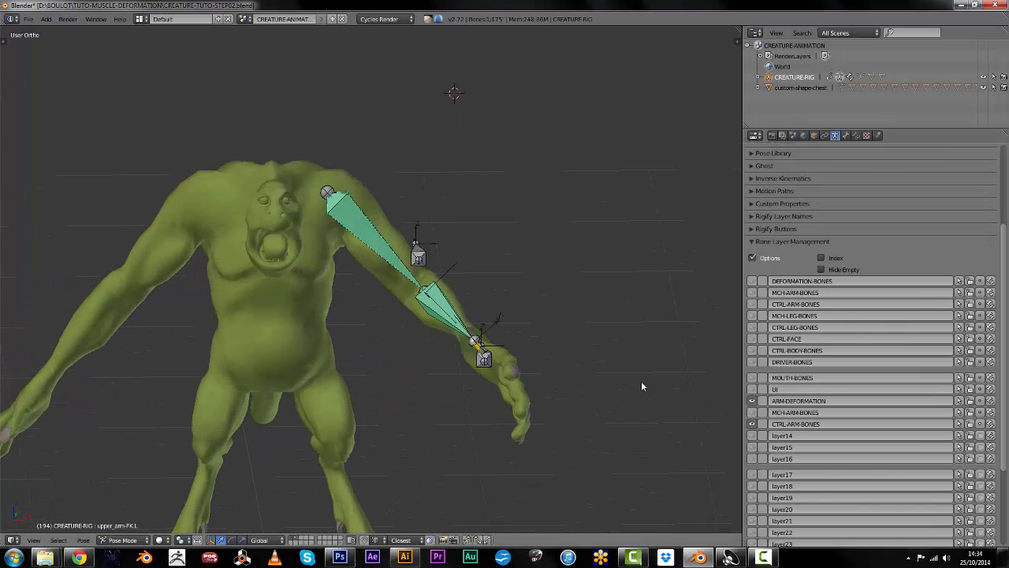
click(752, 423)
right_click(404, 261)
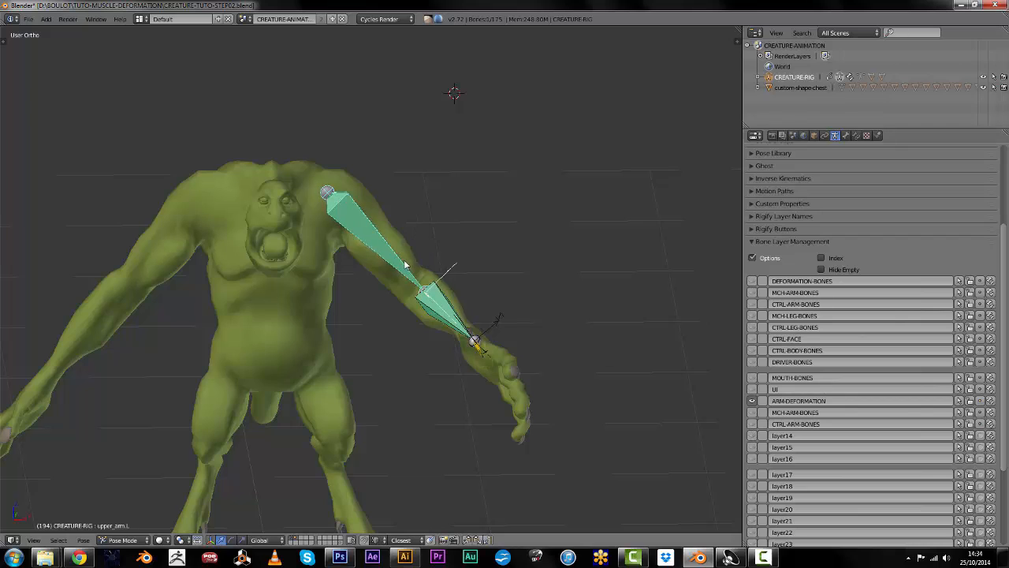
click(855, 136)
drag(775, 419, 1003, 413)
right_click(473, 313)
drag(897, 422, 999, 422)
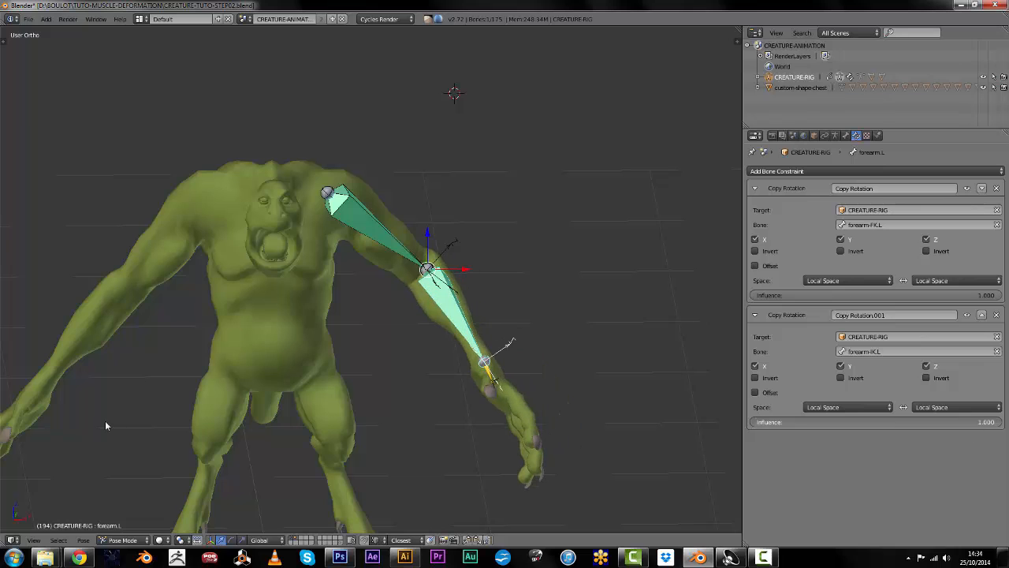
Show the CTRL-ARM-BONES layer and hide the ARM-DEFORMATION layer so only the arm controls are displayed
middle_drag(570, 340, 487, 351)
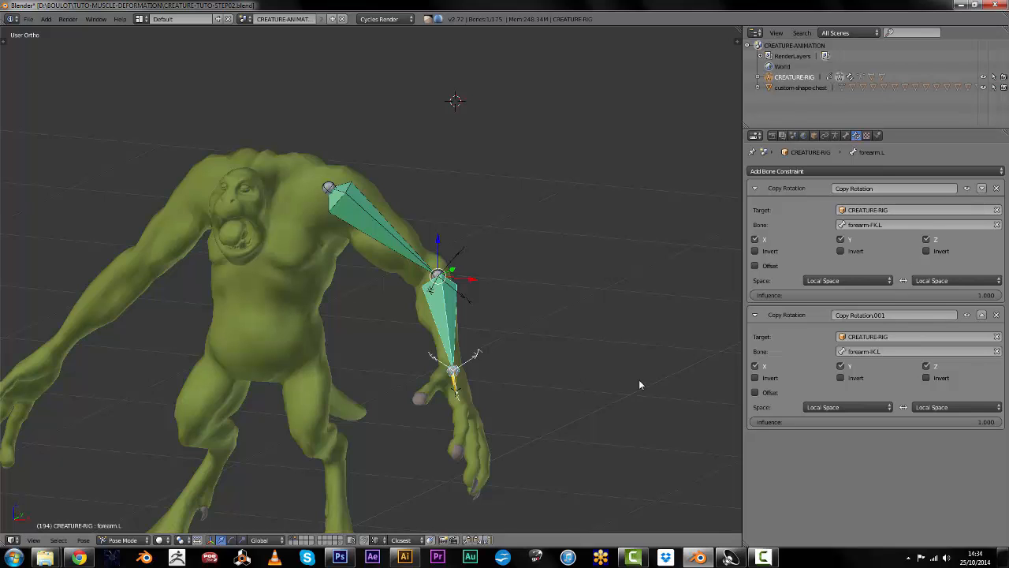
middle_drag(497, 380, 470, 373)
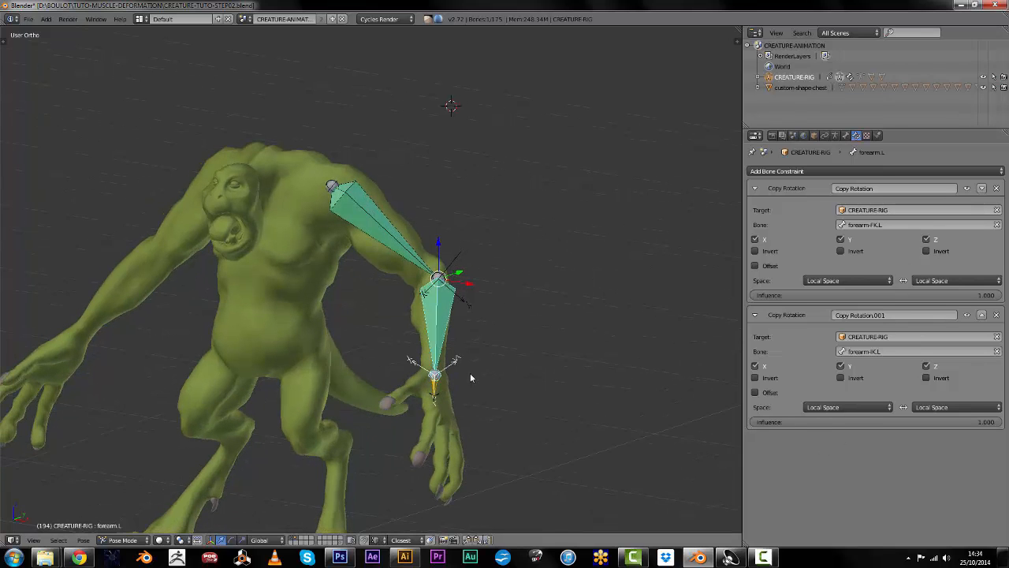
click(835, 135)
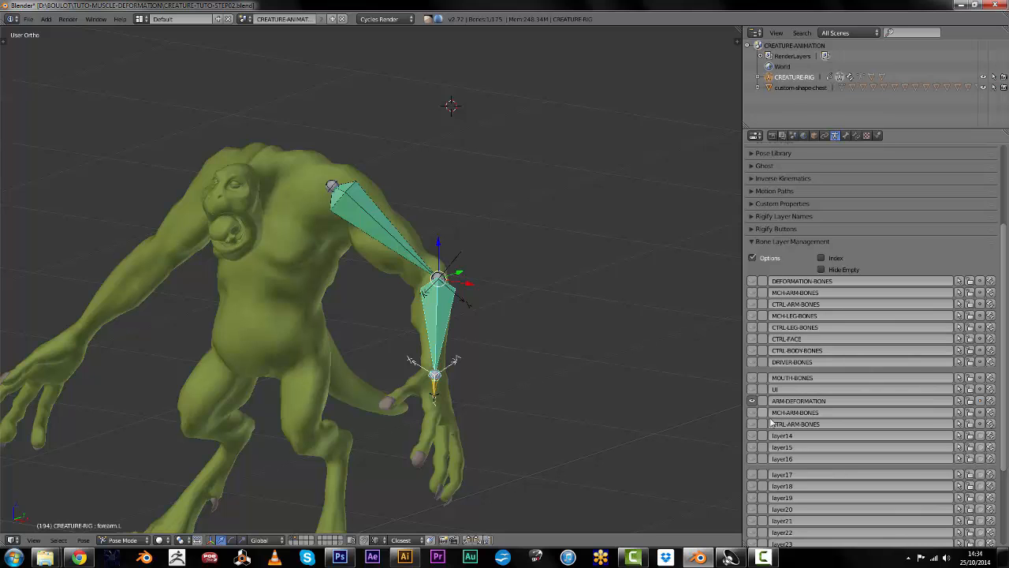
click(752, 402)
click(752, 401)
Move the IK-ARM.L control to test the arm following the IK chain
middle_drag(552, 399, 426, 375)
right_click(422, 372)
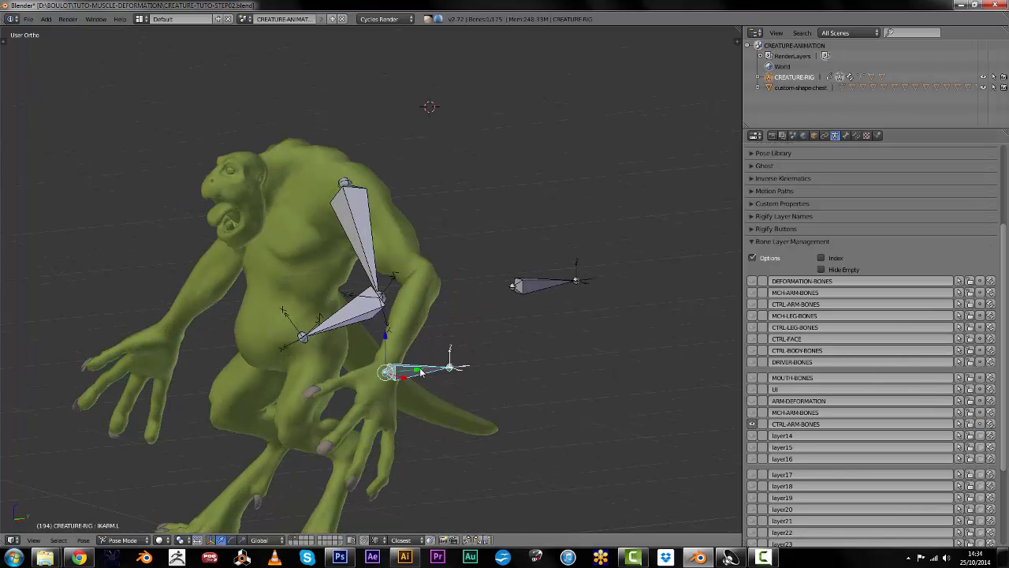
key(g)
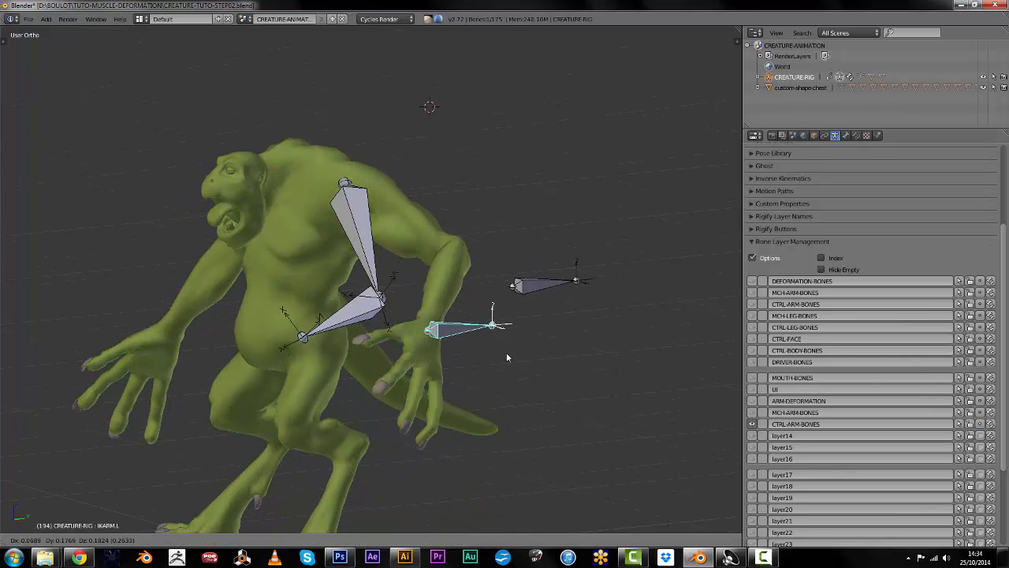
click(575, 398)
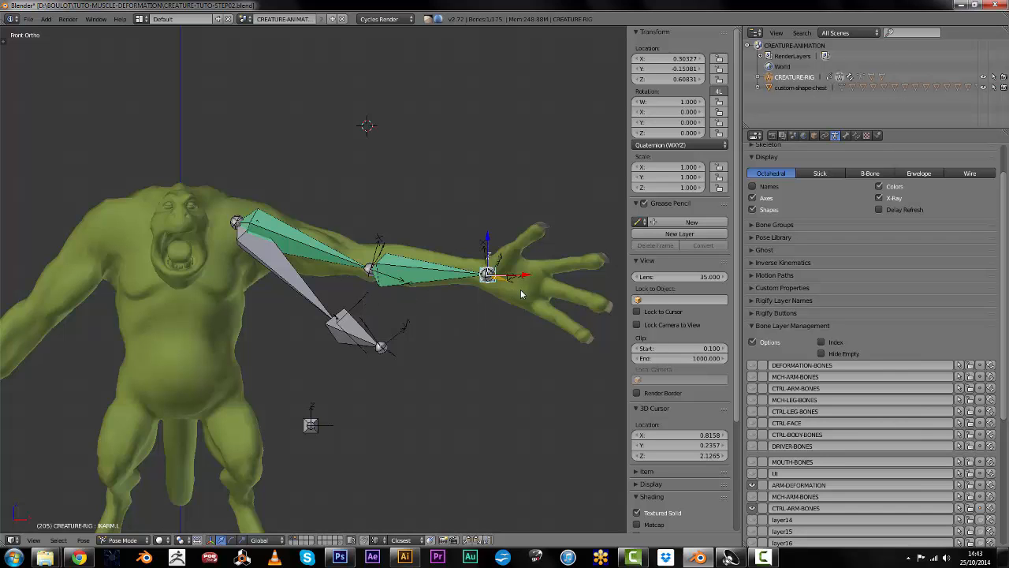
Move the IK-ARM.L control up and down beside the shoulder several times, finishing with the left elbow bent and the forearm raised
key(g)
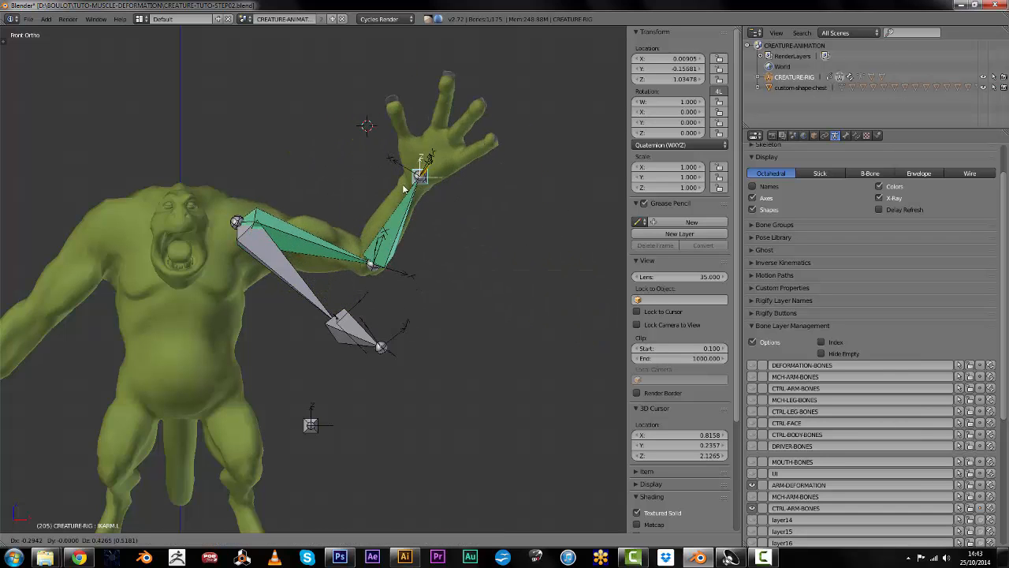
click(488, 209)
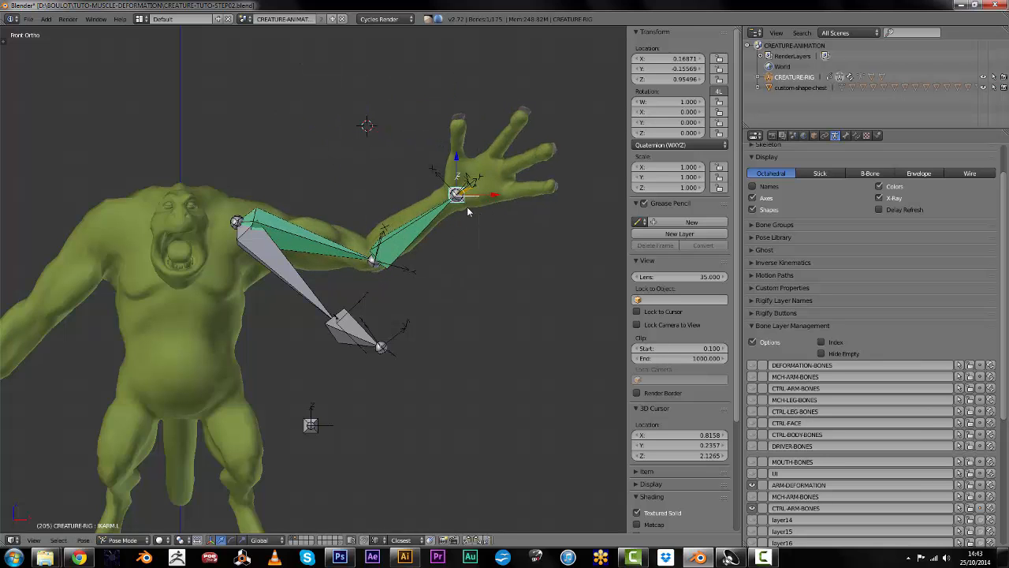
key(g)
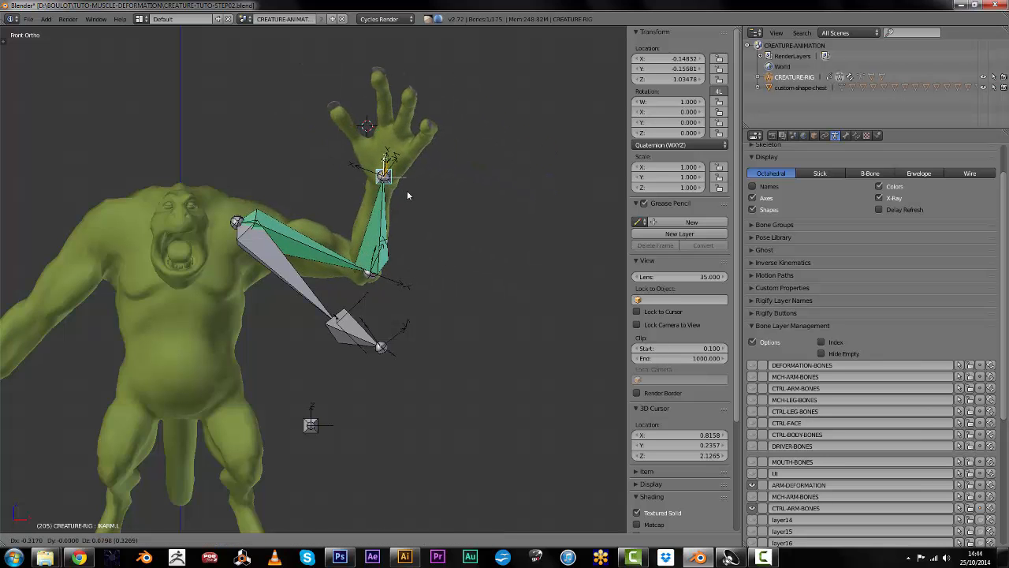
click(420, 192)
shift+middle_drag(405, 227, 451, 250)
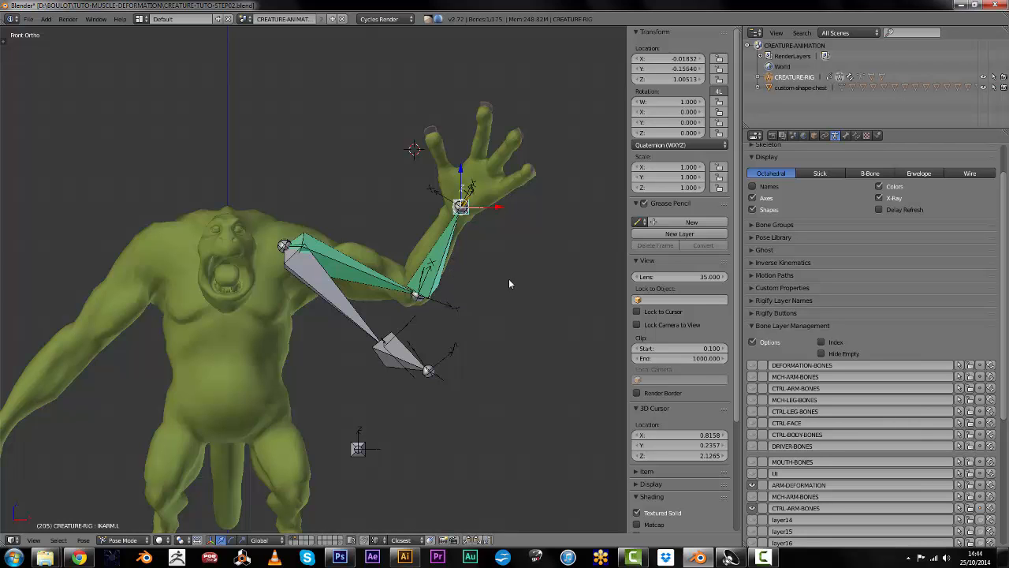
shift+middle_drag(509, 278, 440, 262)
key(g)
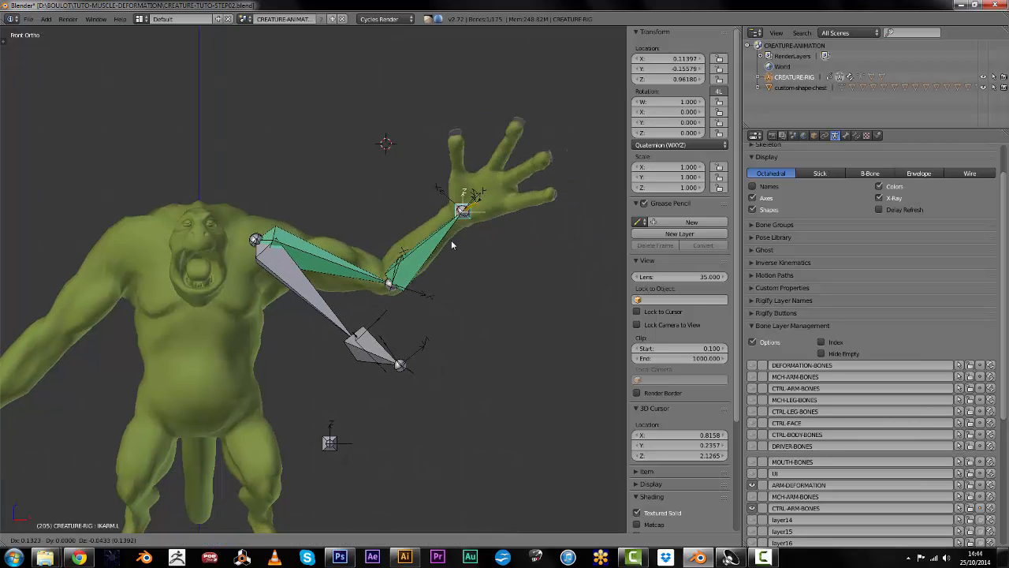
click(415, 225)
Select the creature mesh and examine the BICEPS.L shape key driver in the Graph Editor, then return to the 3D view
right_click(398, 234)
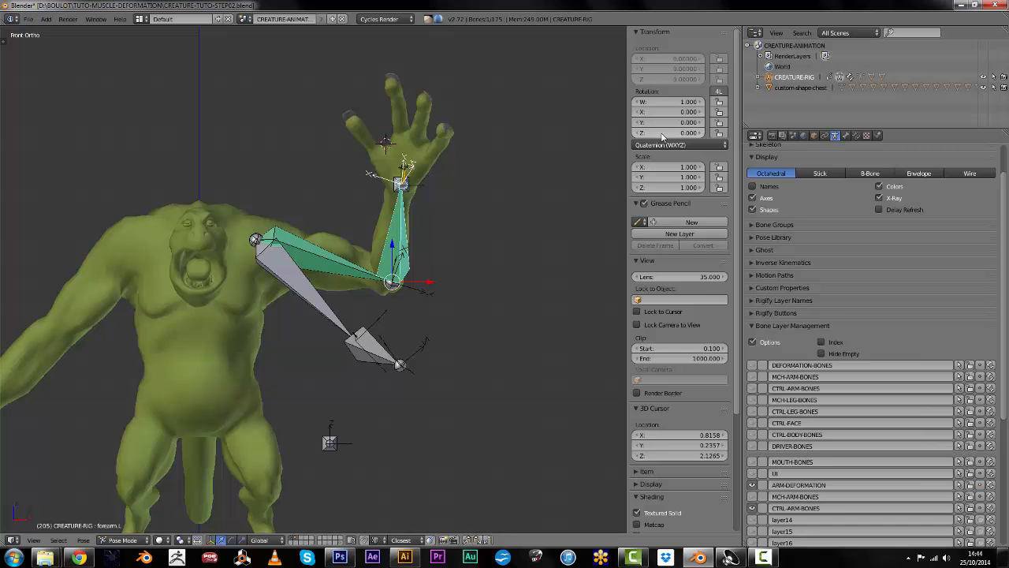
right_click(232, 297)
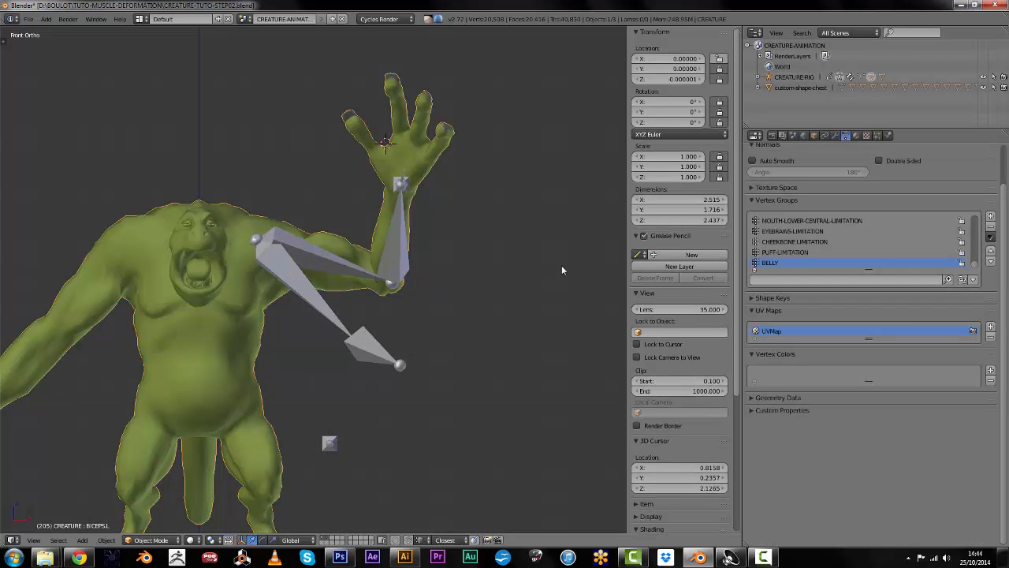
click(14, 540)
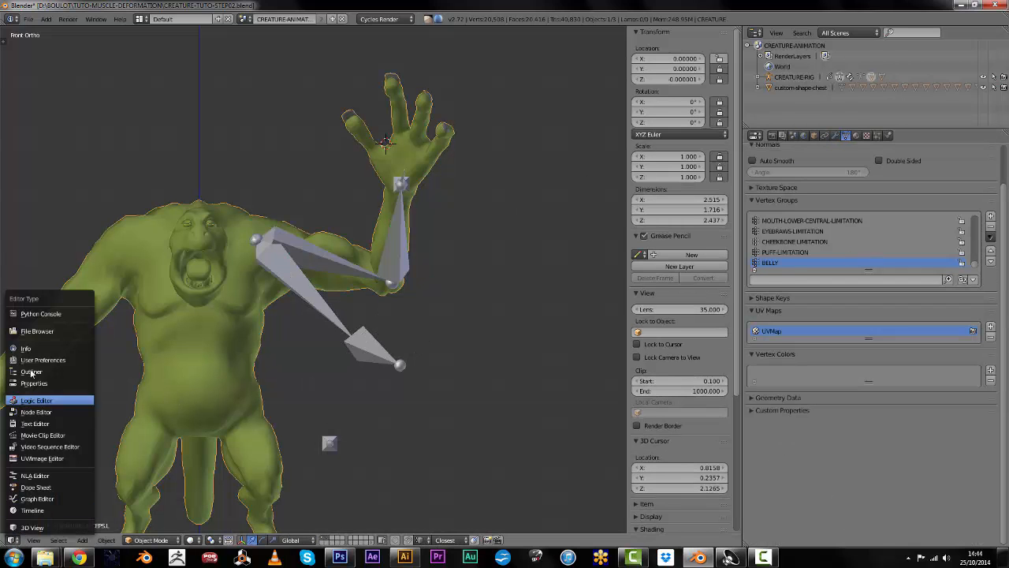
click(37, 498)
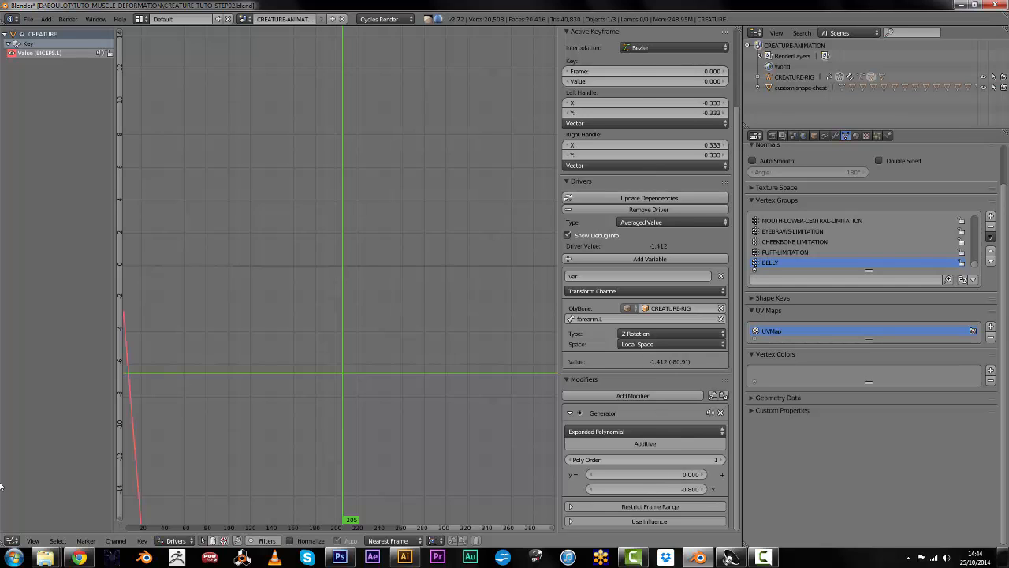
click(12, 540)
click(28, 528)
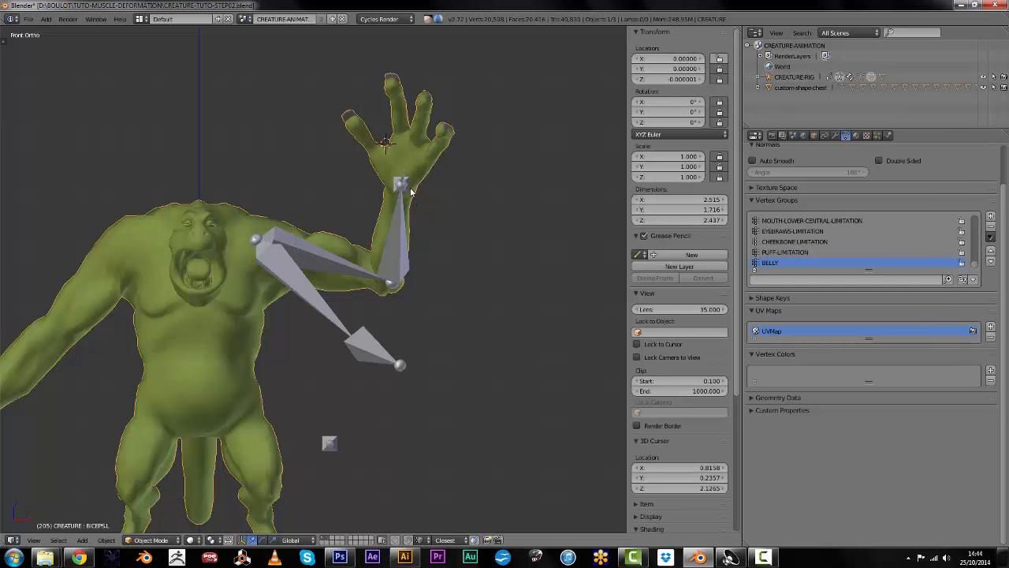
Move the IK-ARM.L control outward and back up to test the elbow bend and the biceps shape from an angled view
right_click(417, 205)
key(g)
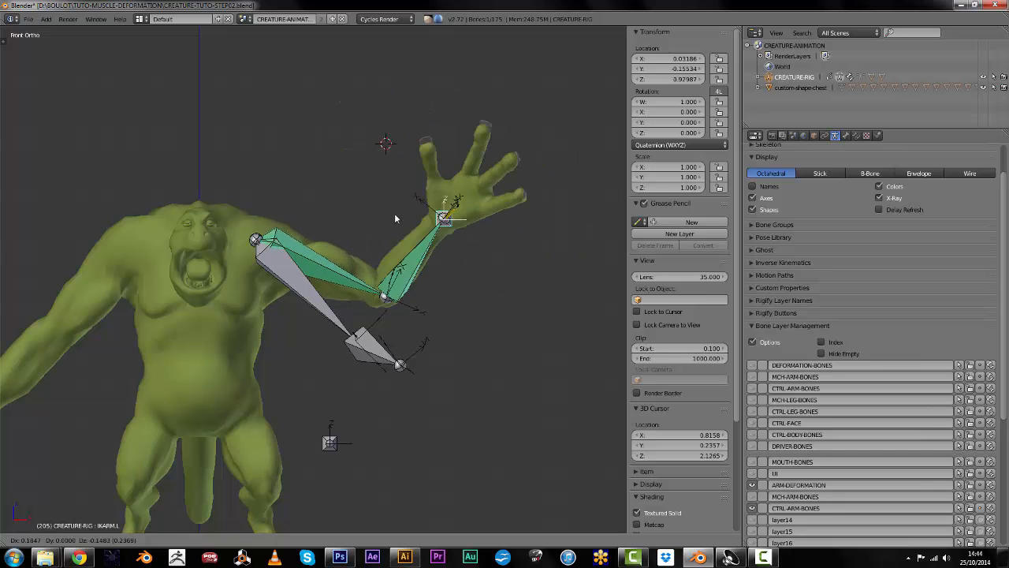
click(454, 244)
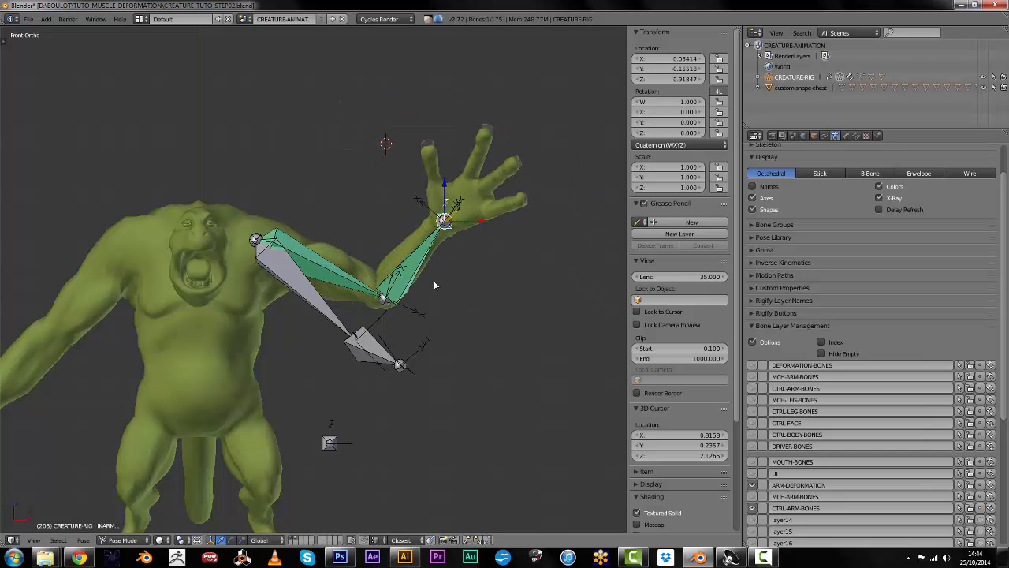
middle_drag(433, 286, 476, 334)
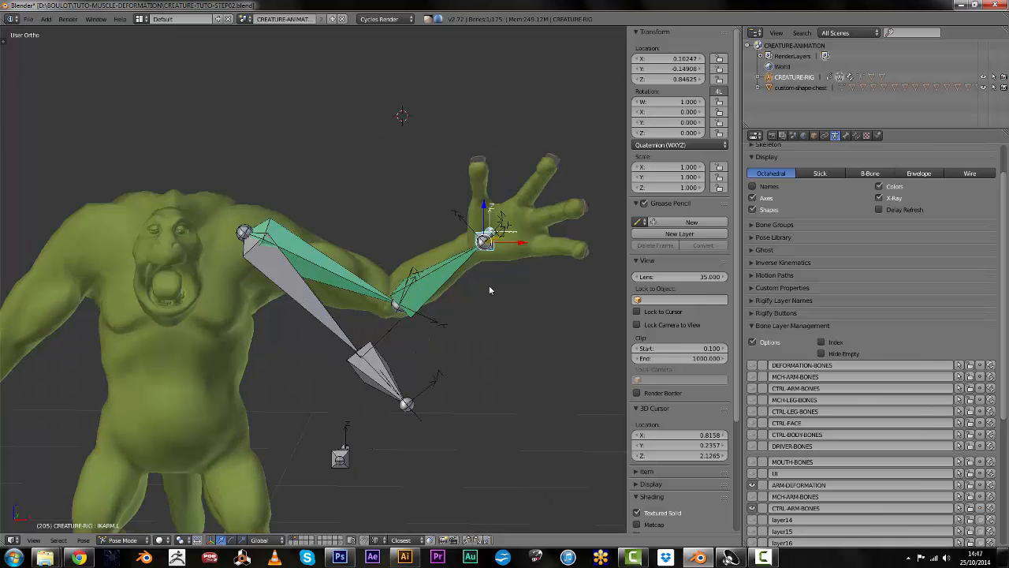
key(g)
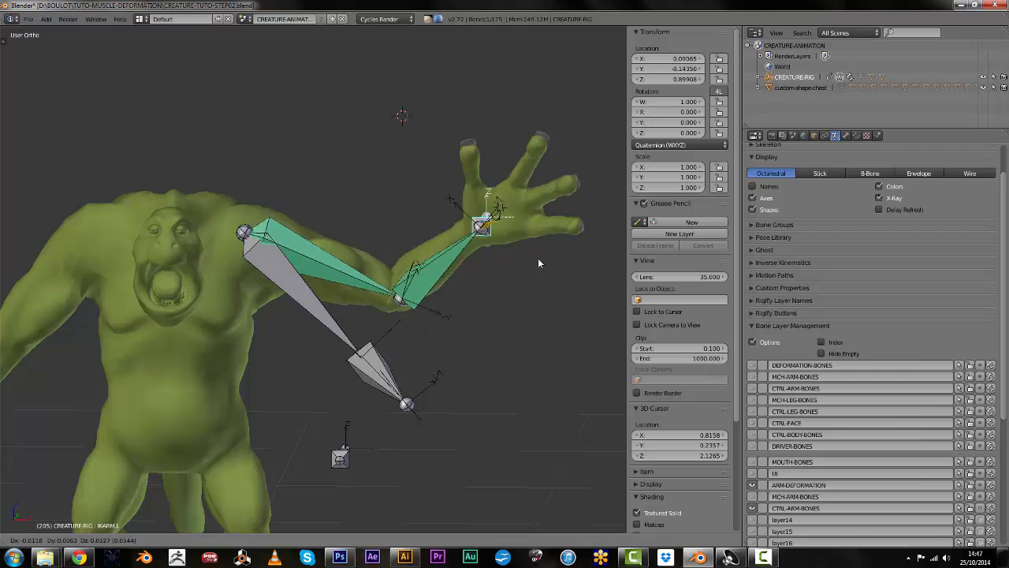
click(441, 249)
Select the forearm.L and hand.L bones in turn, nudge the IK-ARM.L control slightly outward, and select forearm.L again
right_click(415, 265)
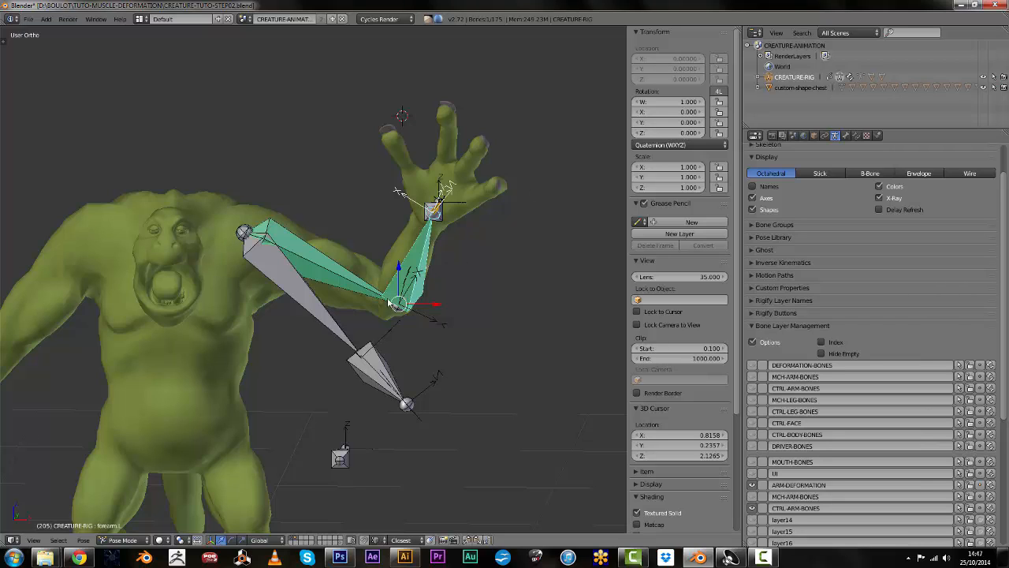
right_click(432, 210)
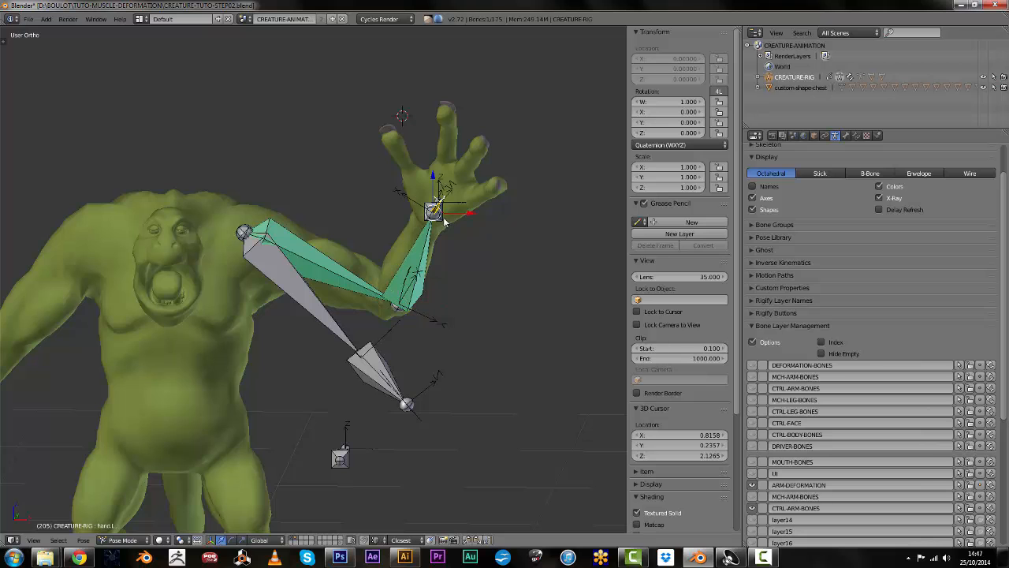
key(g)
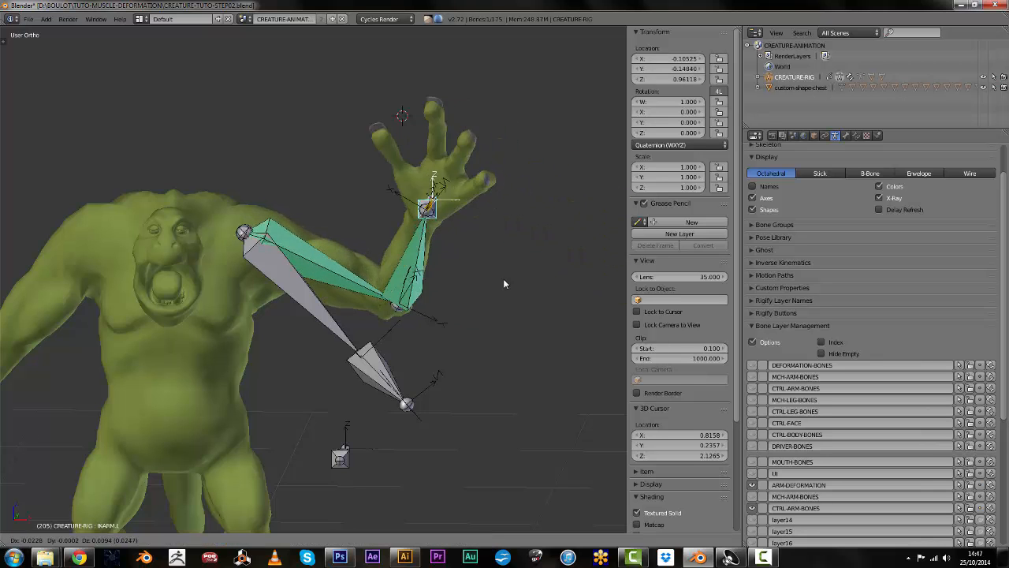
click(435, 264)
right_click(429, 268)
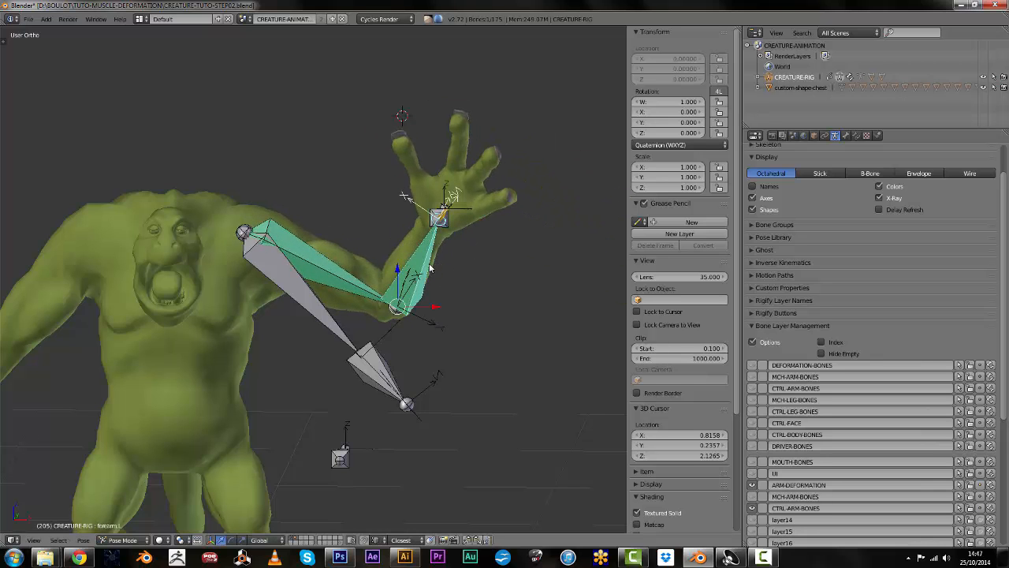
Change the creature's BICEPS.L driver variable to Rotational Difference between CREATURE-RIG bones forearm.L and upper_arm.L, then return to the 3D view
right_click(370, 261)
click(12, 540)
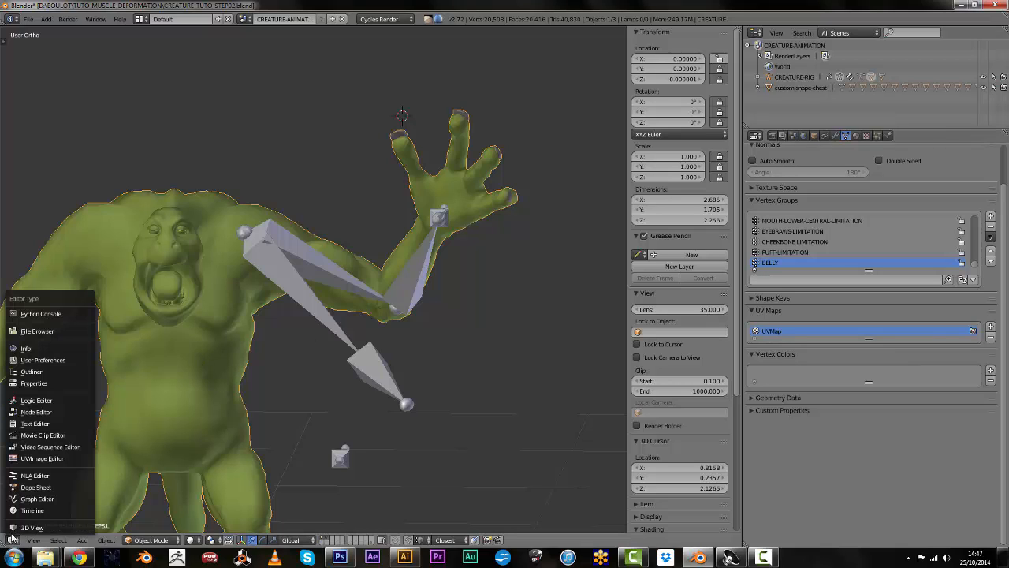
click(39, 498)
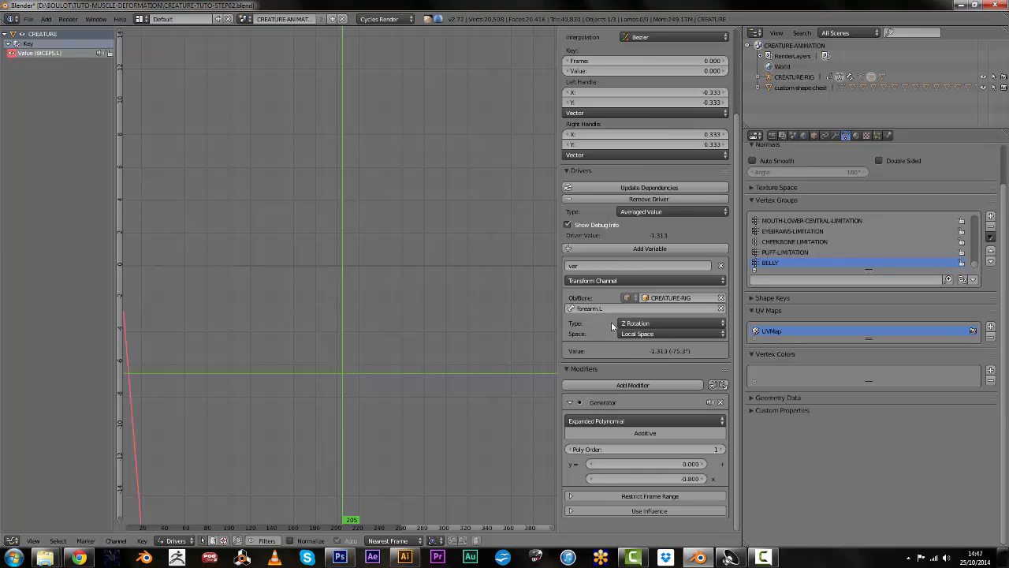
click(604, 282)
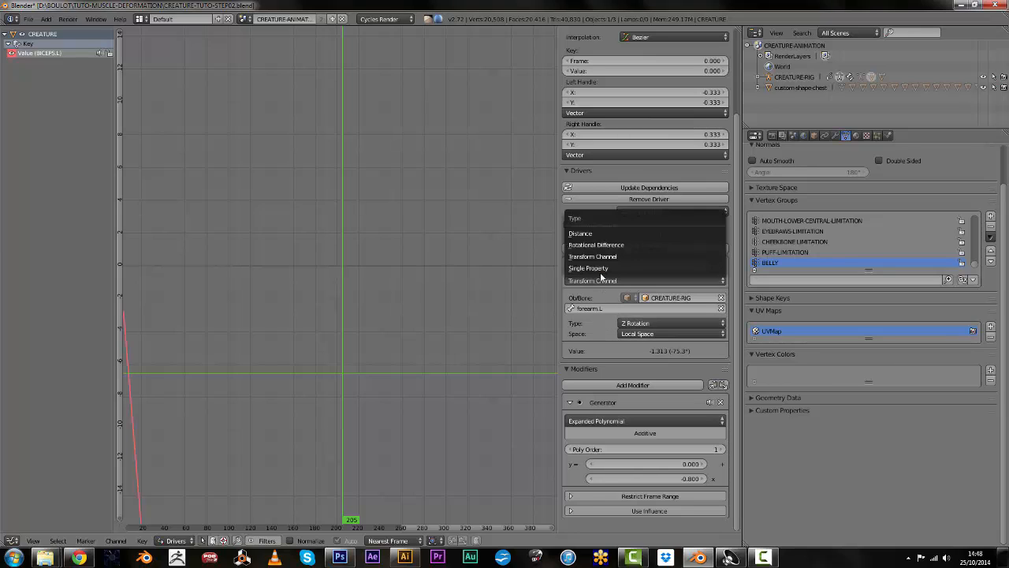
click(610, 246)
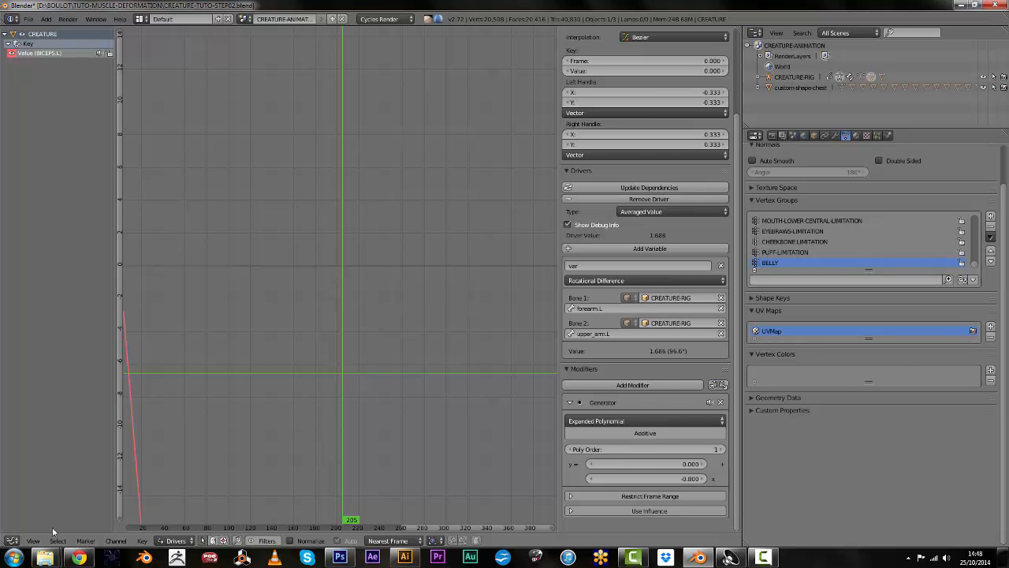
click(16, 540)
click(85, 514)
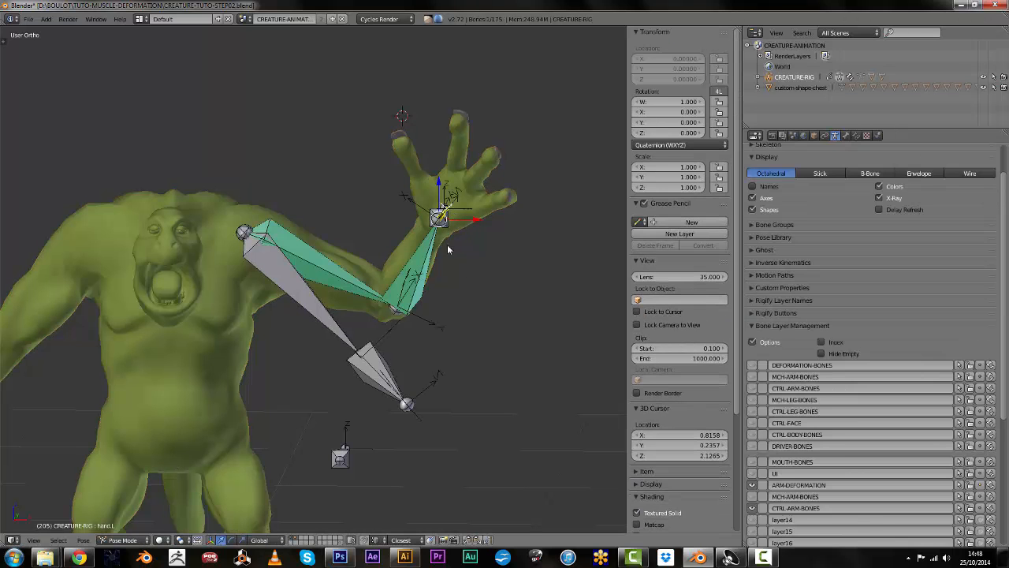
Move the IK-ARM.L control outward until the left arm is stretched nearly straight
right_click(443, 231)
key(g)
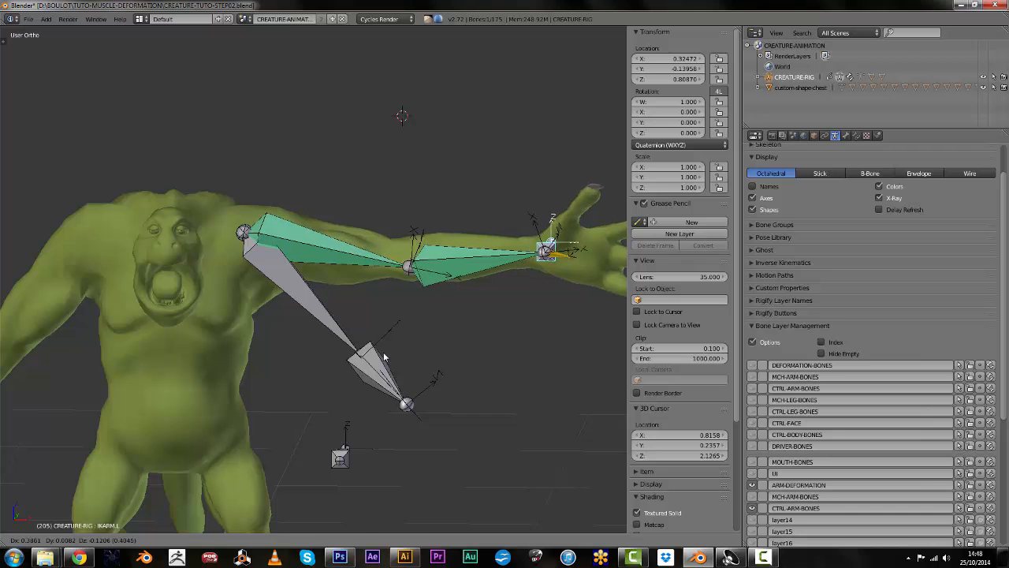
click(402, 271)
key(ctrl+Tab)
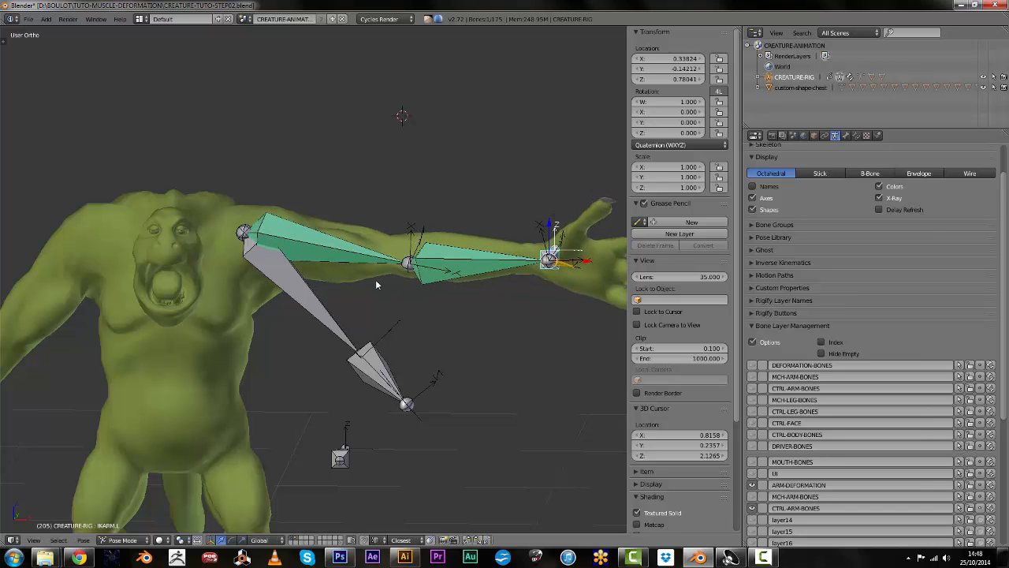
Select the creature mesh and split the viewport side by side, with a 3D view without its properties beside a Graph Editor showing the driver
right_click(85, 472)
click(12, 539)
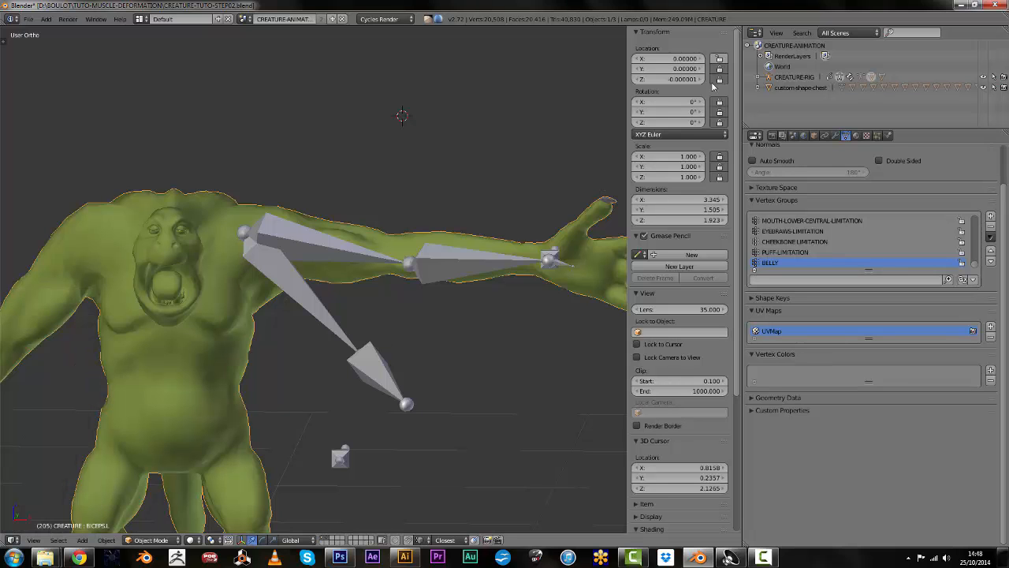
drag(736, 30, 370, 268)
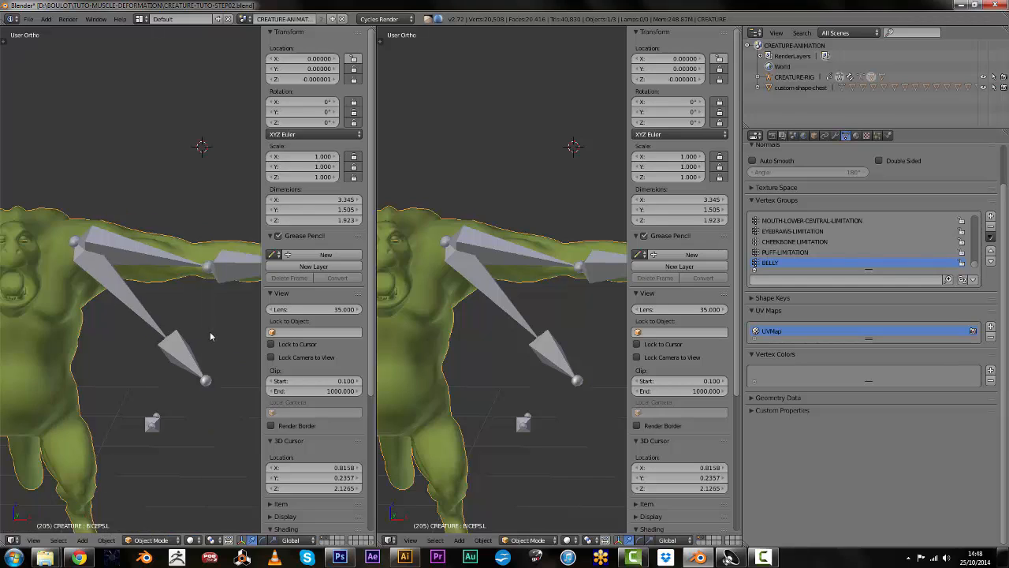
key(n)
click(389, 540)
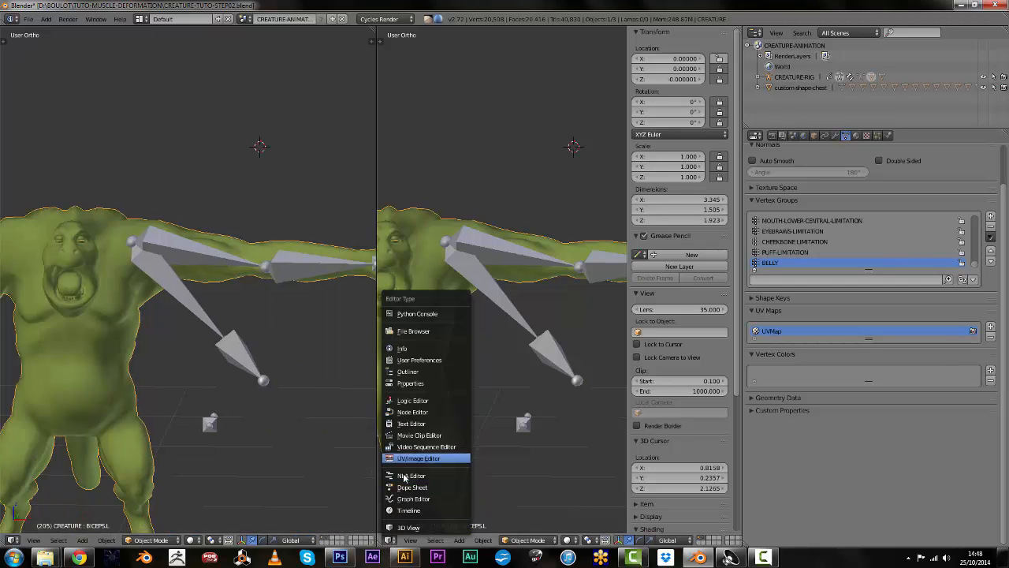
click(413, 498)
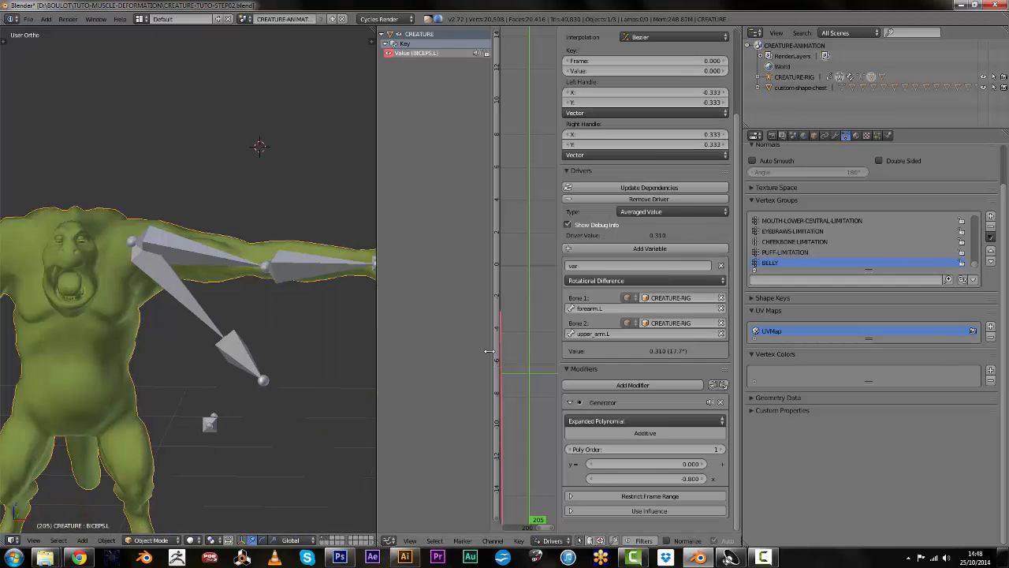
key(n)
key(n)
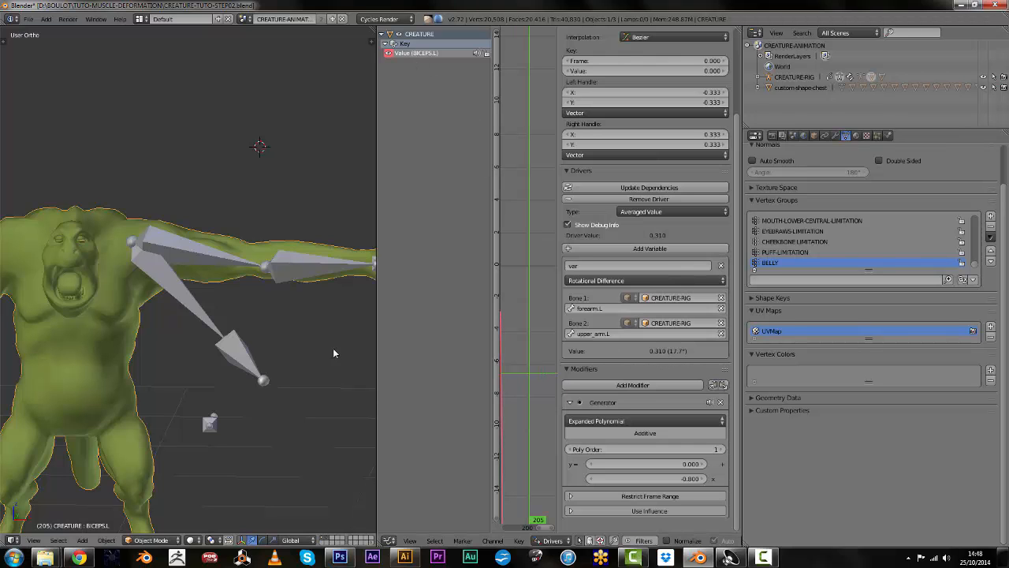
Move the IK-ARM.L control up above the elbow to bend the arm fully, and reselect the creature mesh to check the BICEPS.L driver value
ctrl+scroll(332, 347, up, 7)
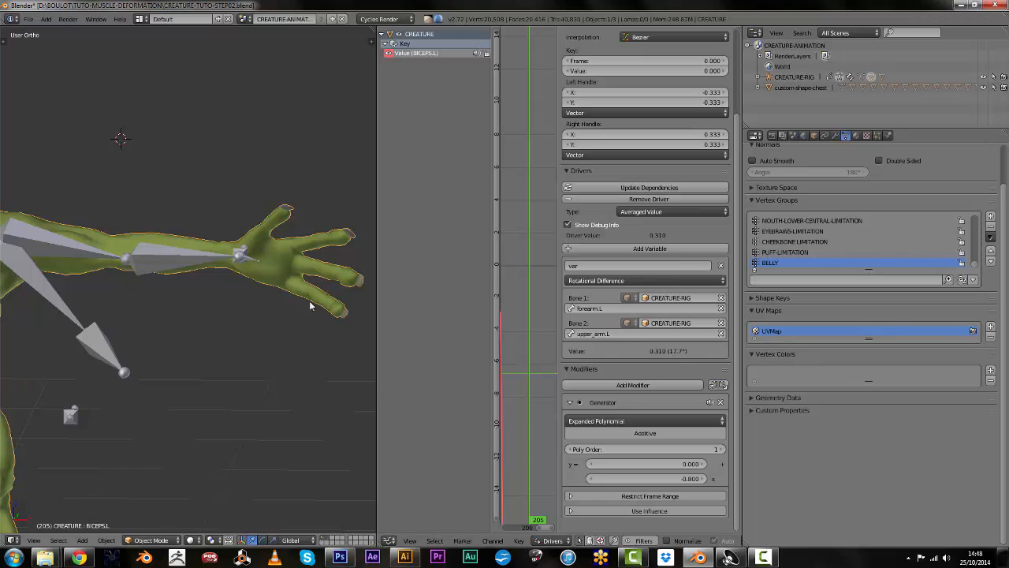
scroll(284, 300, down, 4)
right_click(223, 269)
ctrl+scroll(243, 273, down, 1)
right_click(233, 268)
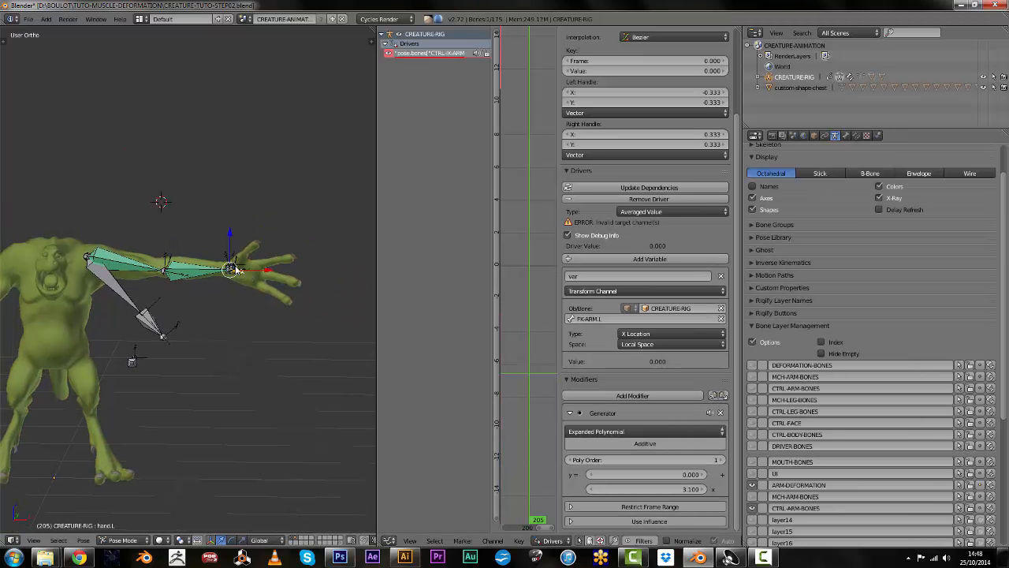
key(g)
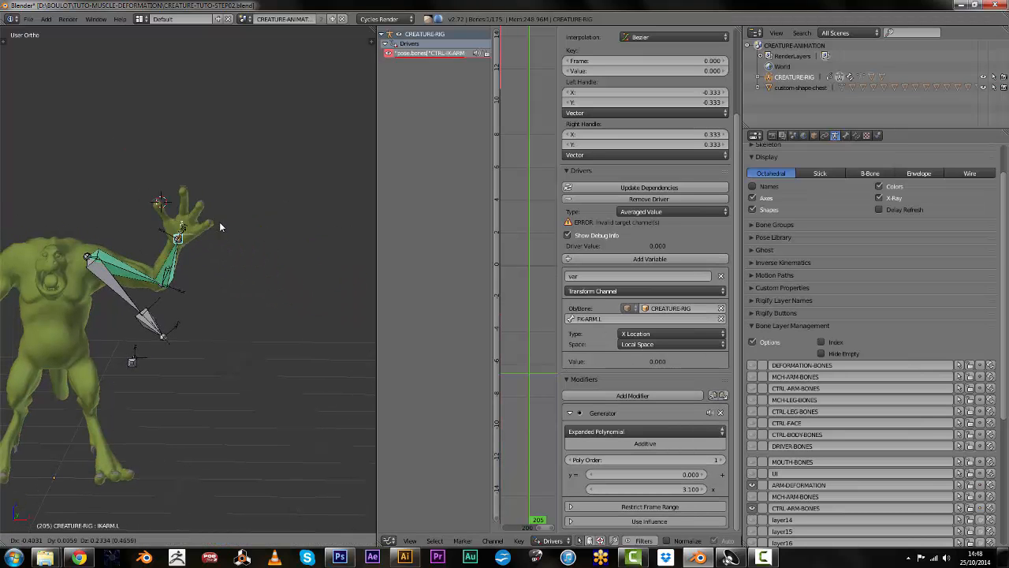
click(200, 221)
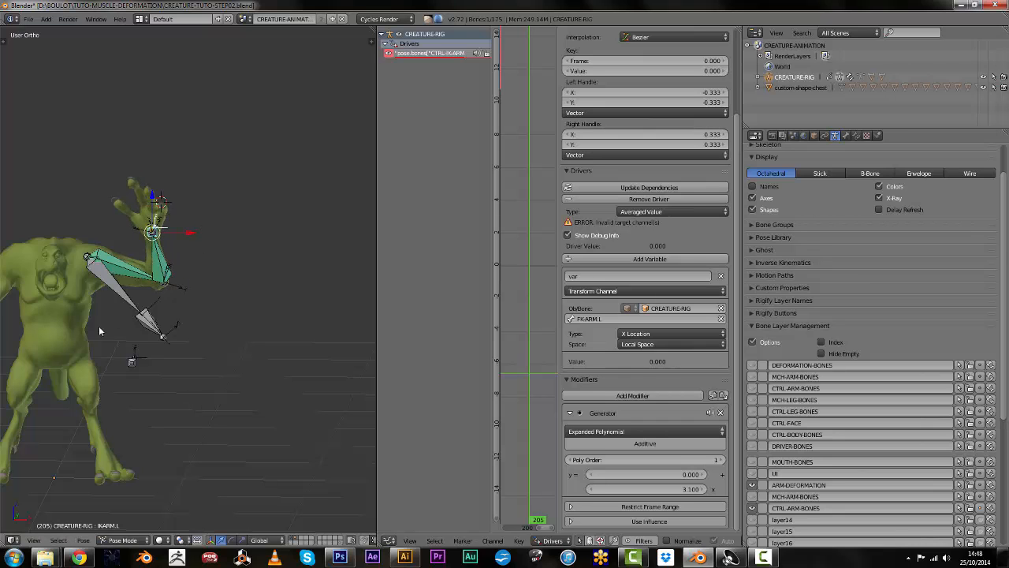
right_click(98, 331)
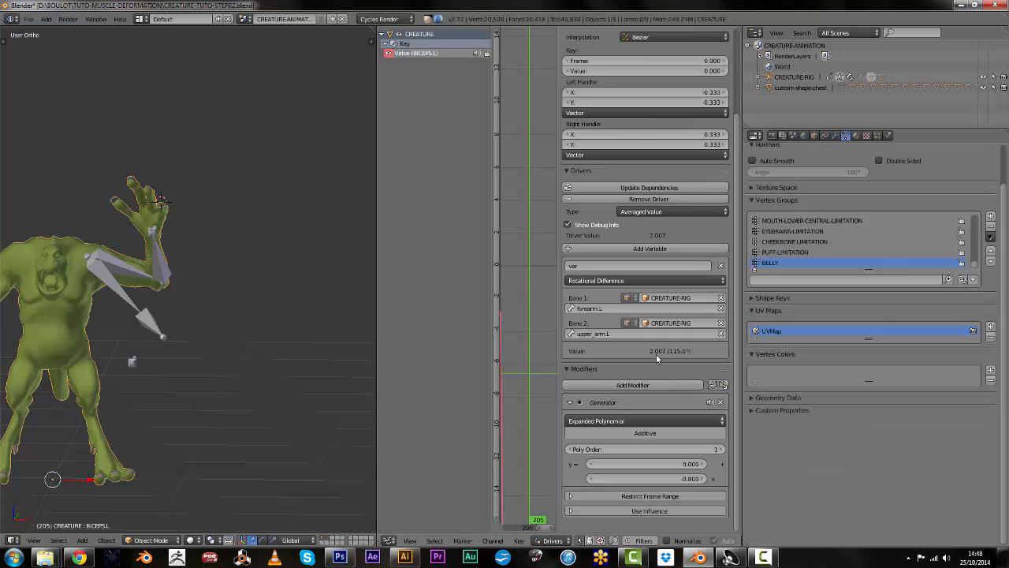
Set the x coefficient of the BICEPS.L driver's Generator modifier to 0.5
scroll(237, 376, up, 5)
scroll(203, 331, down, 2)
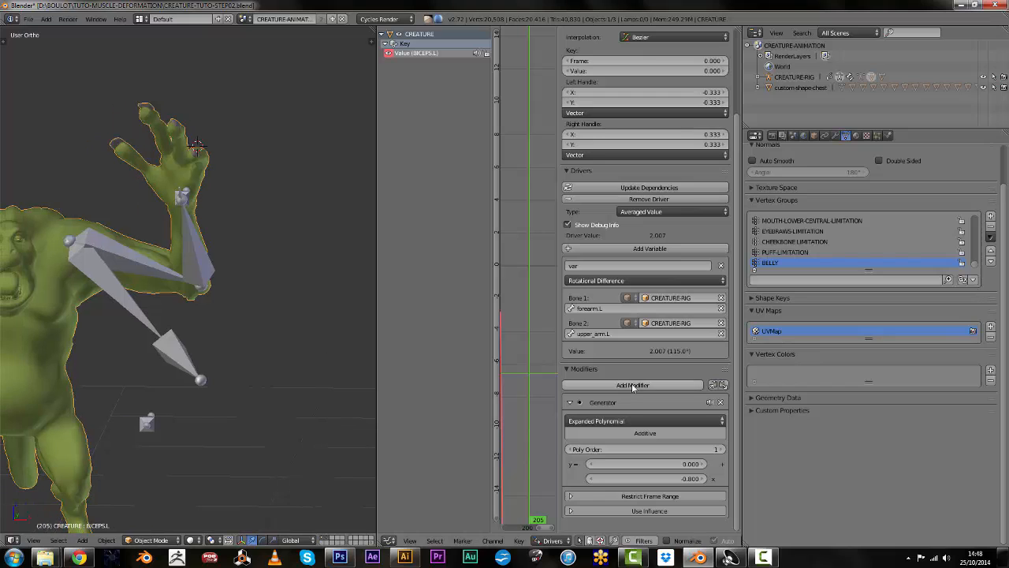
click(667, 478)
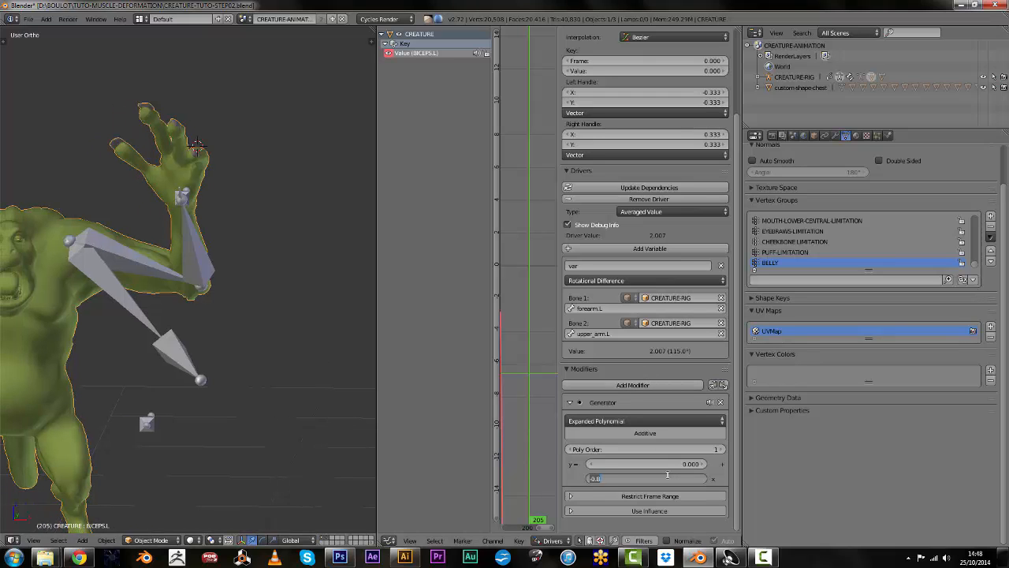
key(Return)
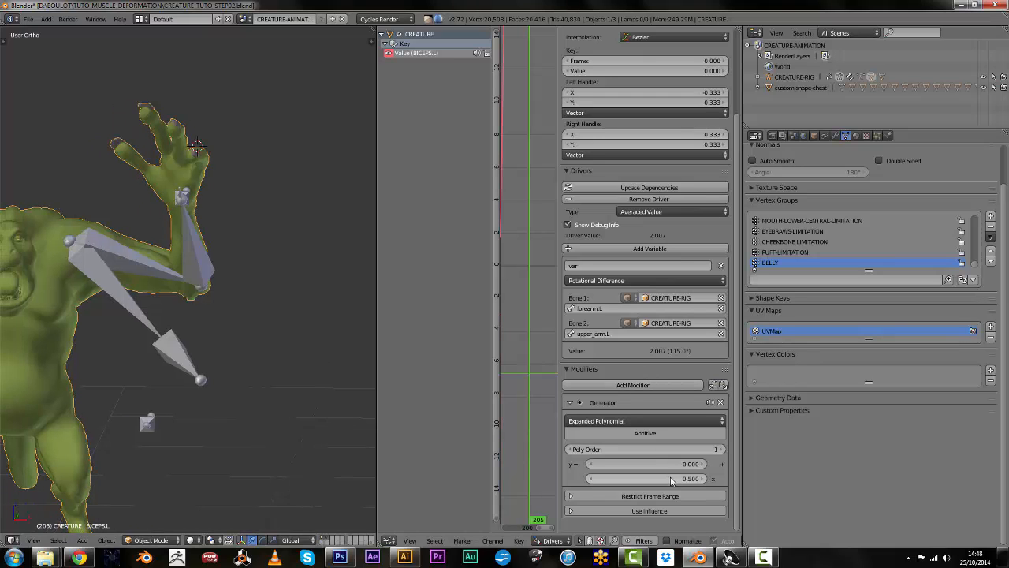
Test the driver by swinging the IK-ARM.L control outward and back, leaving the left elbow bent at roughly a right angle
right_click(193, 201)
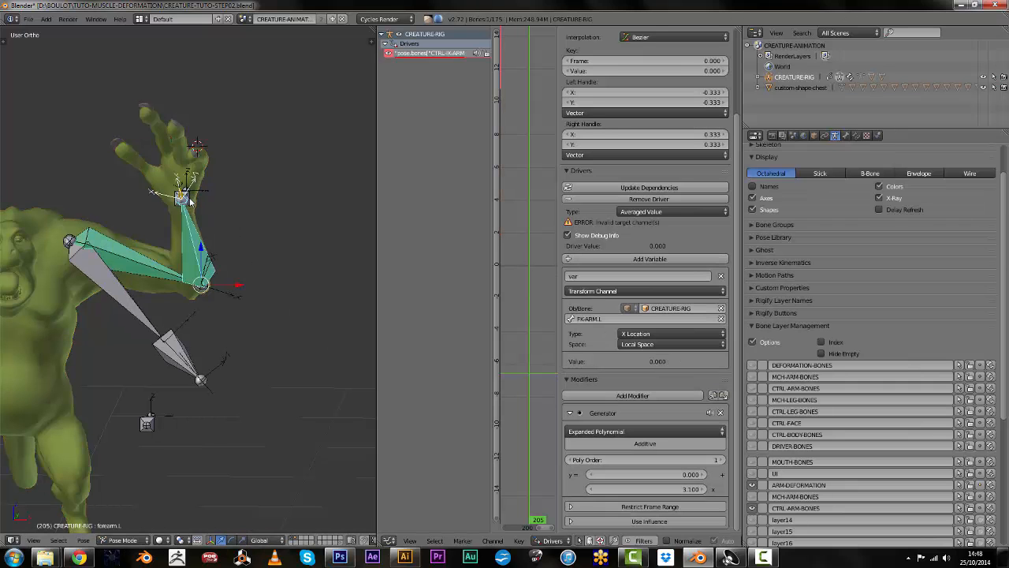
key(g)
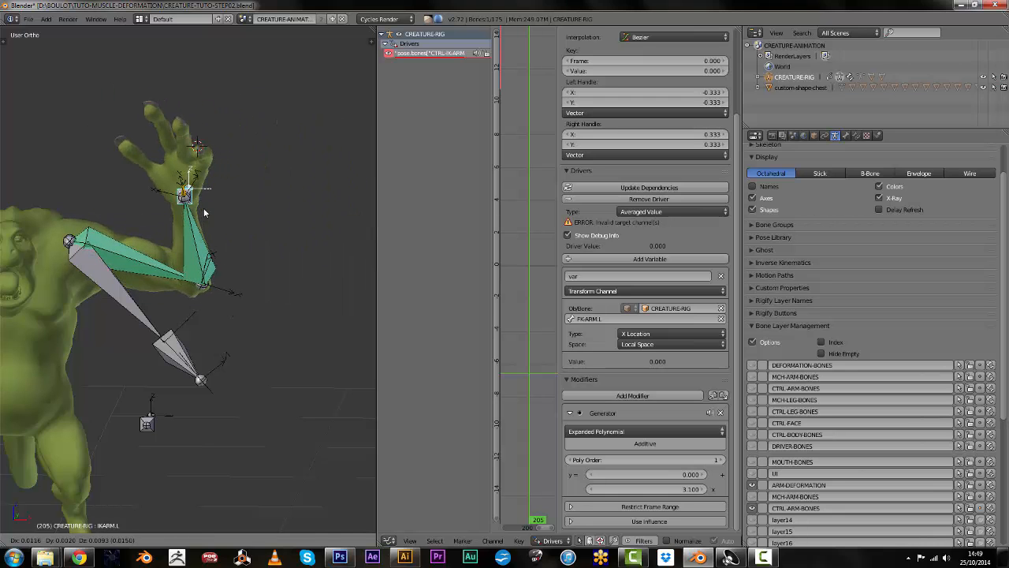
click(206, 213)
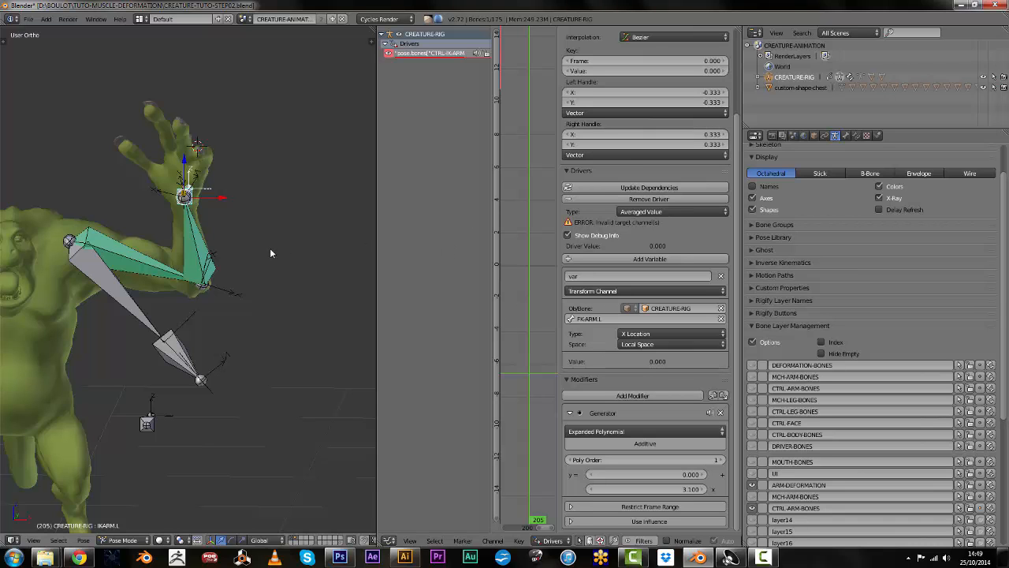
middle_drag(230, 288, 243, 206)
key(g)
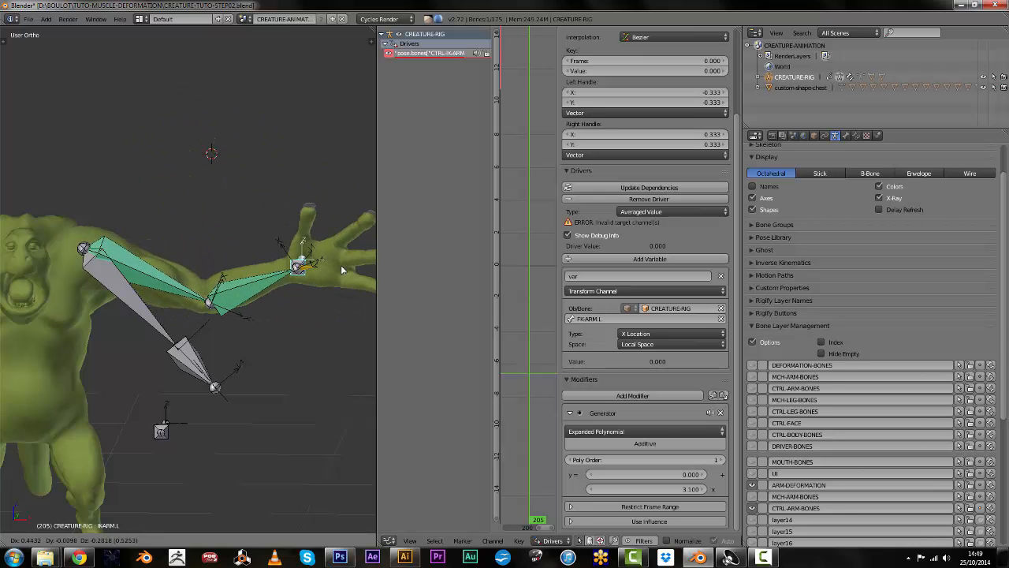
click(269, 217)
middle_drag(299, 239, 312, 261)
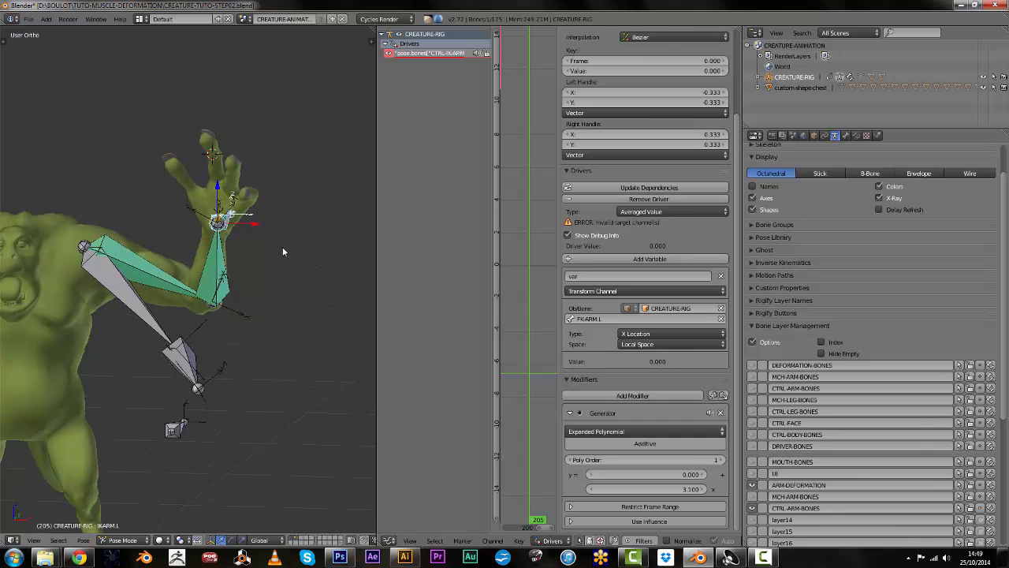
middle_drag(219, 314, 240, 305)
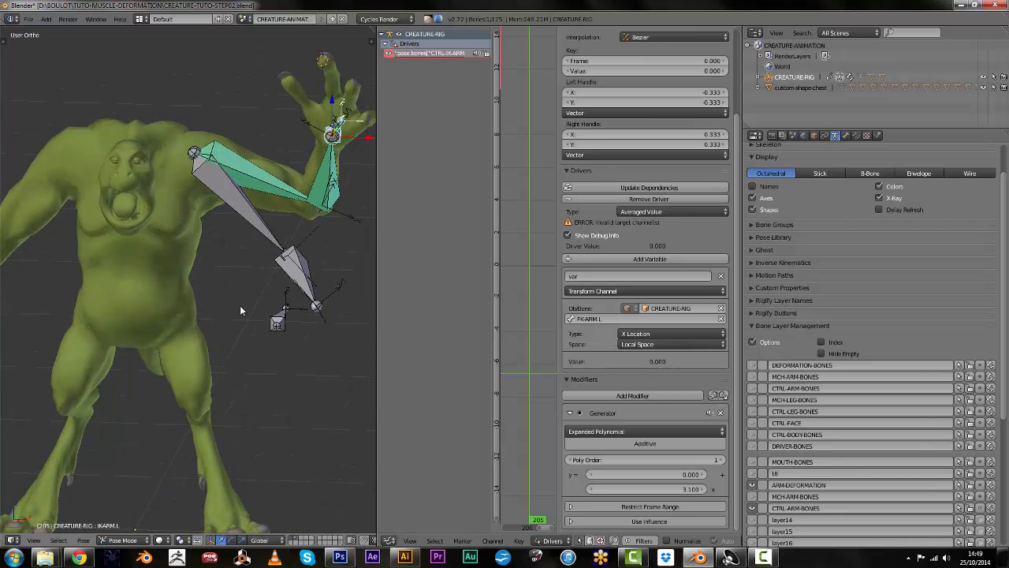
Reselect the creature mesh and examine the BICEPS.L driver value for the current elbow bend
right_click(378, 296)
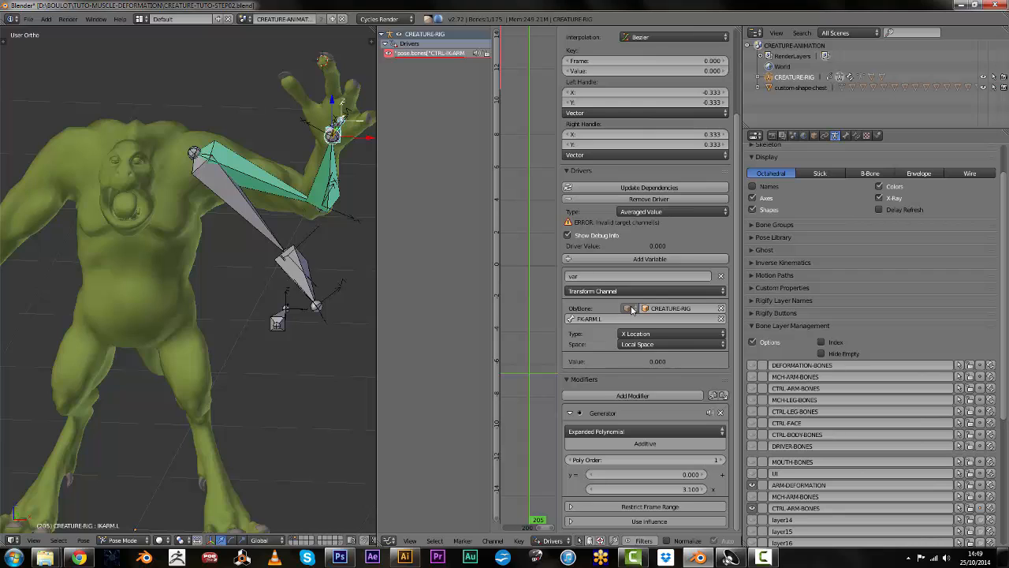
right_click(175, 247)
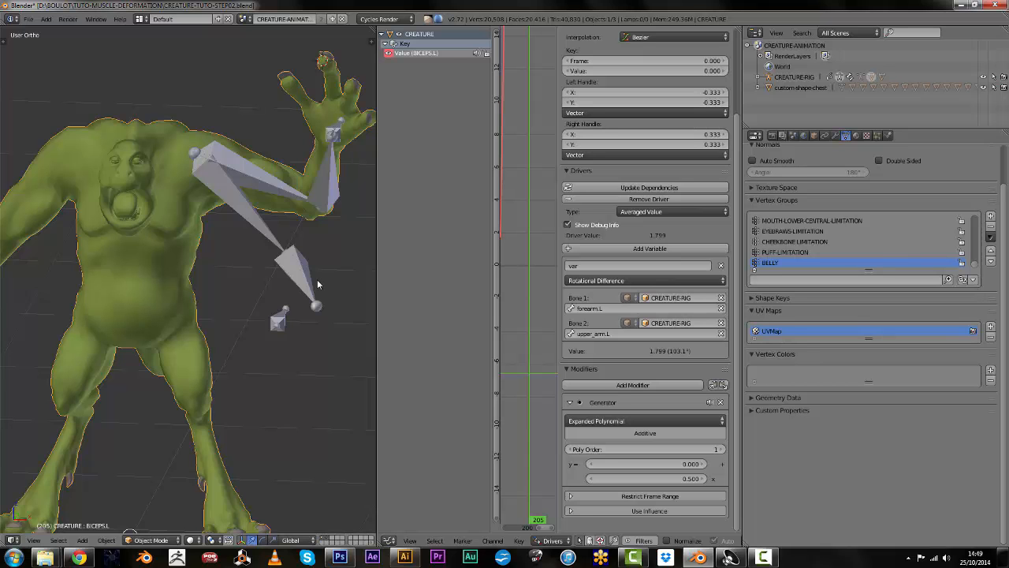
middle_drag(320, 285, 262, 339)
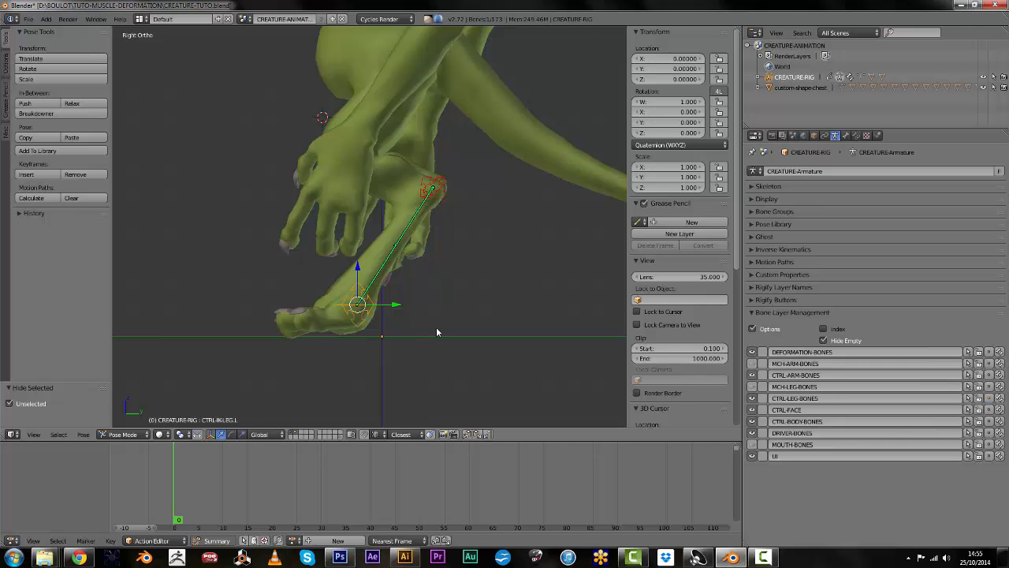
In the creature's side view, move the CTRL-IK-LEG.L control backward and down to about Y 0.465, Z -0.159
shift+middle_drag(404, 321, 419, 325)
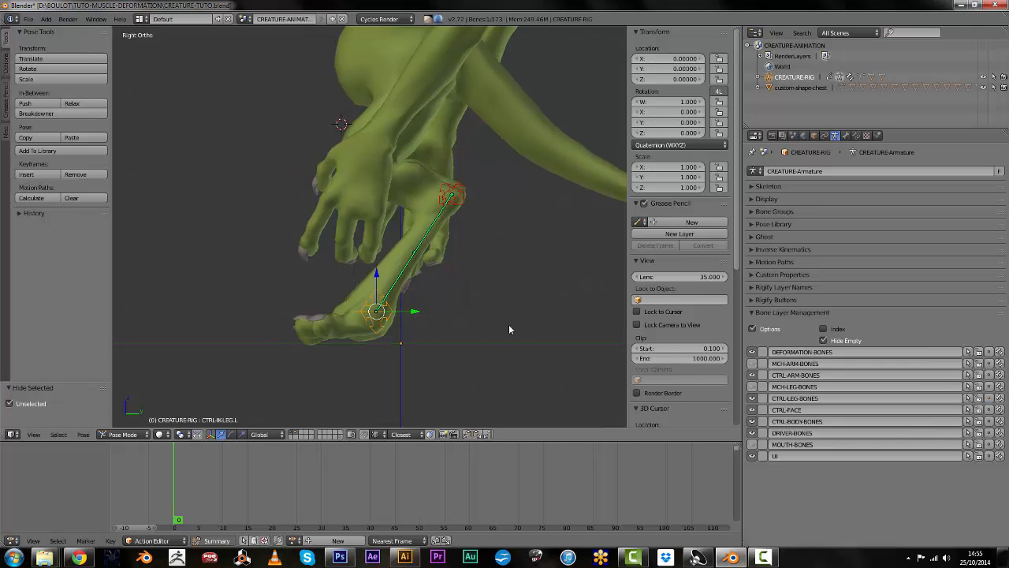
scroll(421, 313, up, 3)
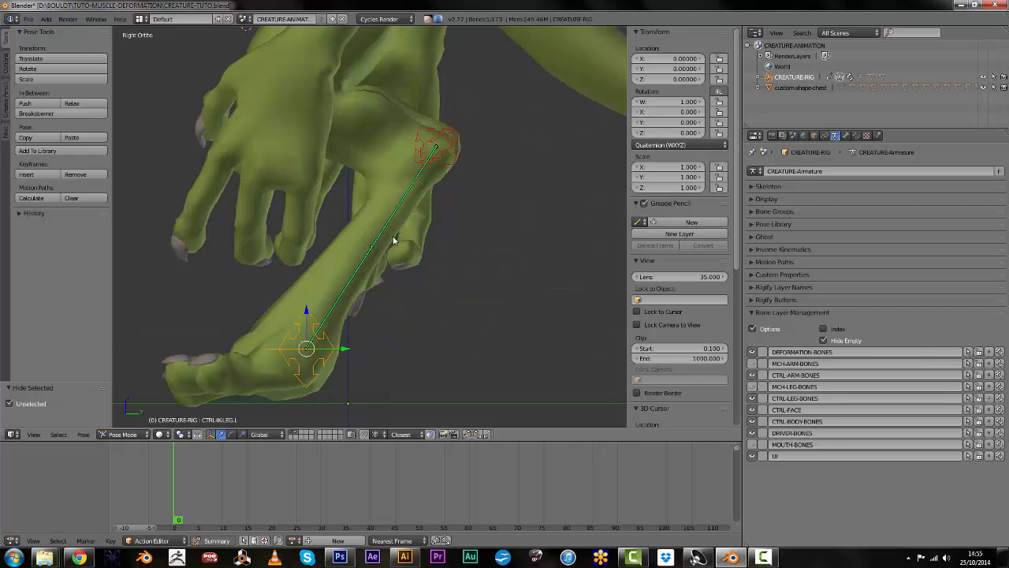
right_click(385, 235)
right_click(350, 347)
shift+middle_drag(362, 376, 373, 270)
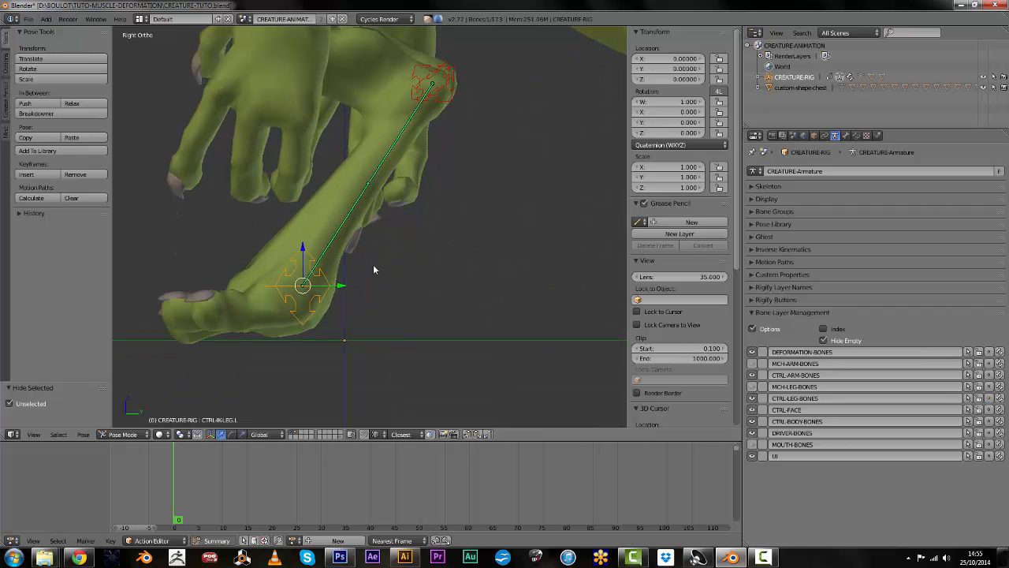
key(g)
click(550, 355)
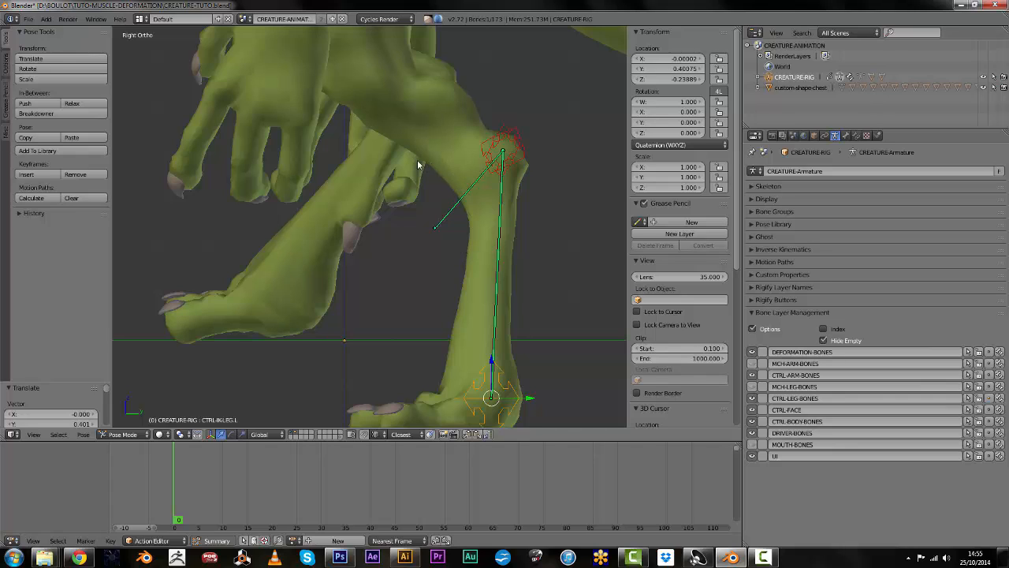
key(g)
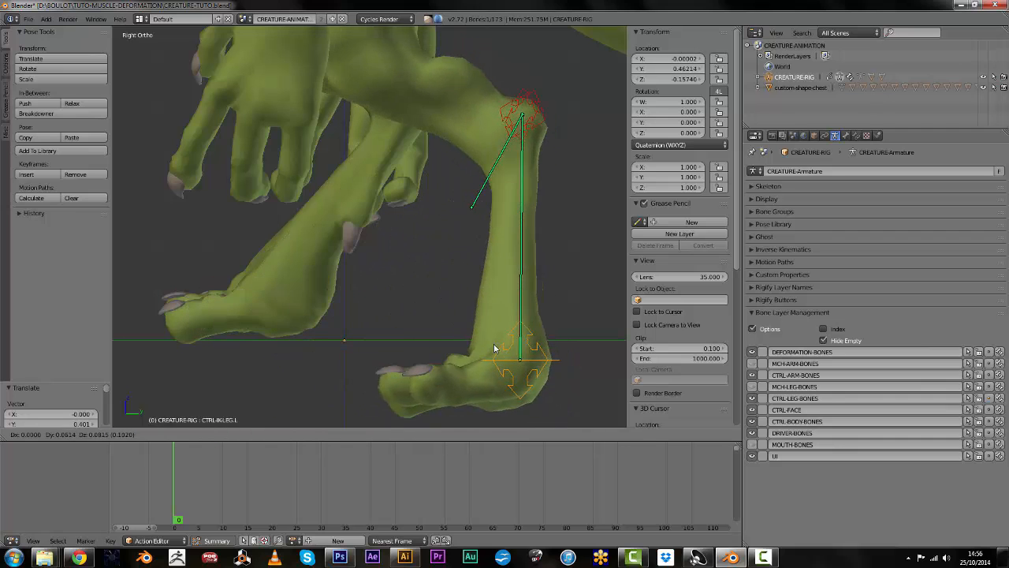
click(520, 354)
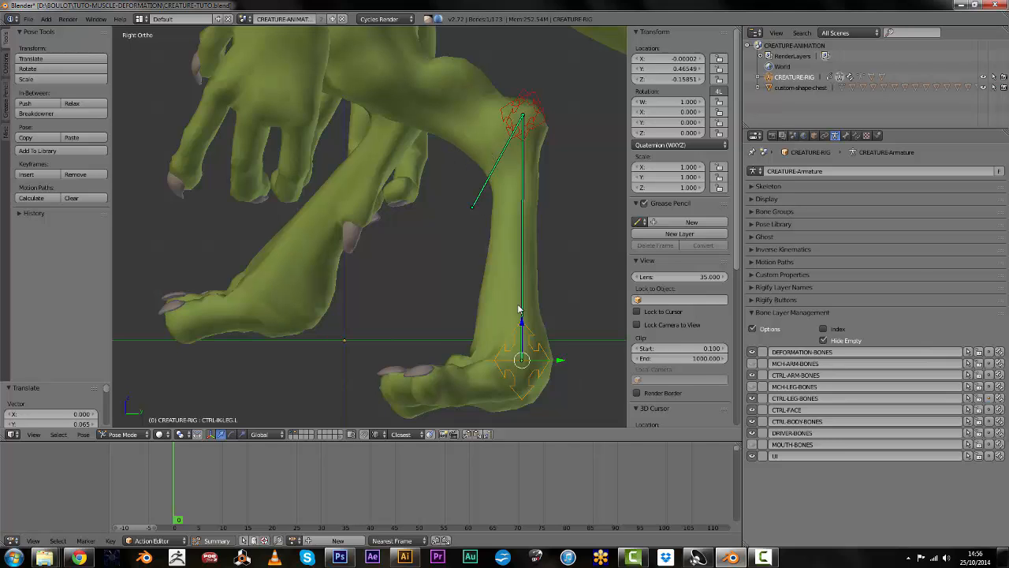
Swing the CTRL-IK-LEG.L control forward and partly back, and select REF-shin2.L and shin2.L in turn to compare them
key(g)
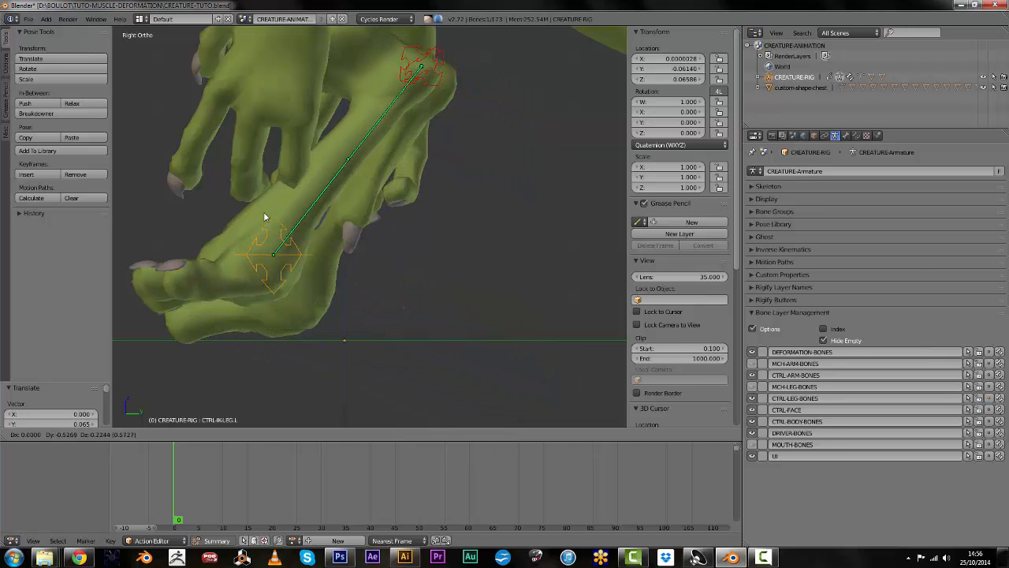
click(451, 294)
right_click(467, 166)
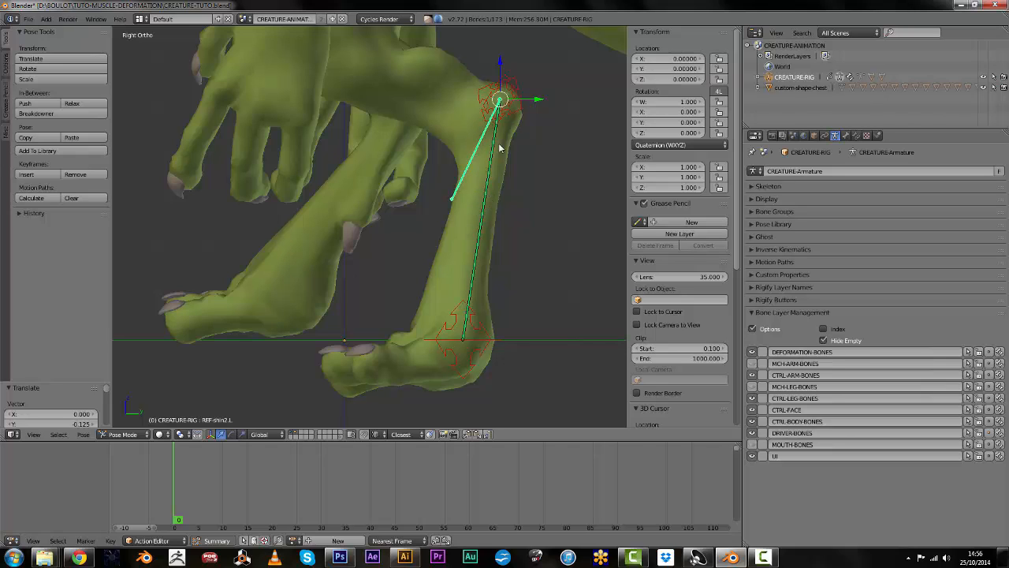
right_click(485, 244)
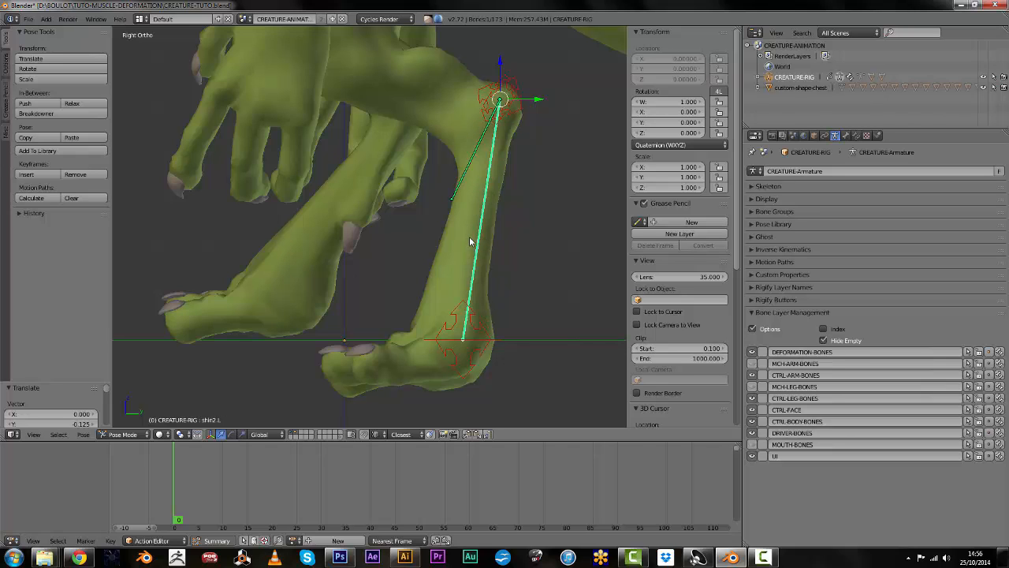
Move CTRL-IK-LEG.L to about Y 0.395, Z -0.114 and show the bone constraints of REF-shin2.L
right_click(461, 315)
key(g)
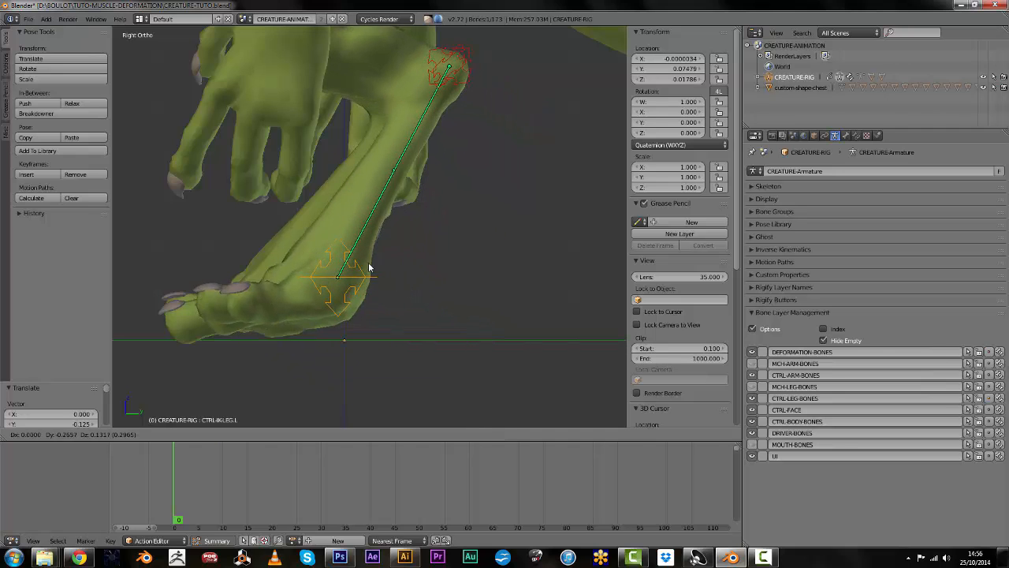
click(478, 315)
right_click(481, 163)
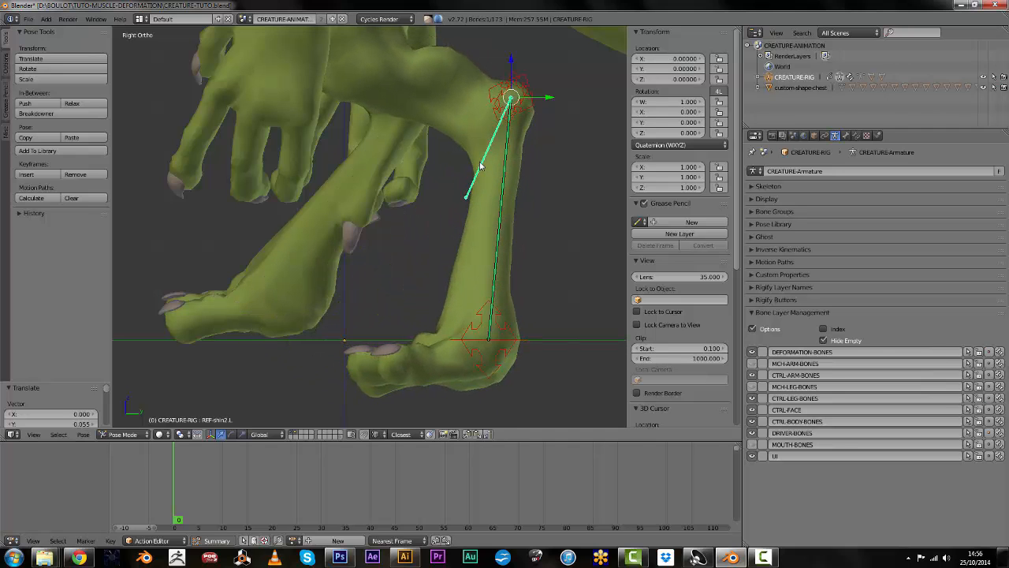
click(856, 136)
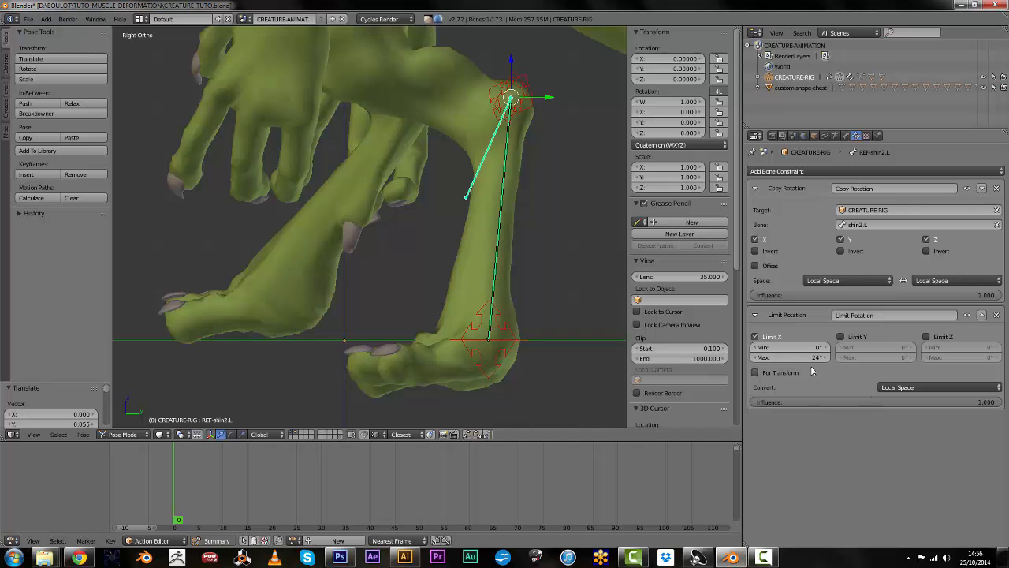
Swing CTRL-IK-LEG.L forward and back behind the body, lower than before, and reselect the REF-shin2.L bone
right_click(477, 321)
scroll(477, 321, down, 4)
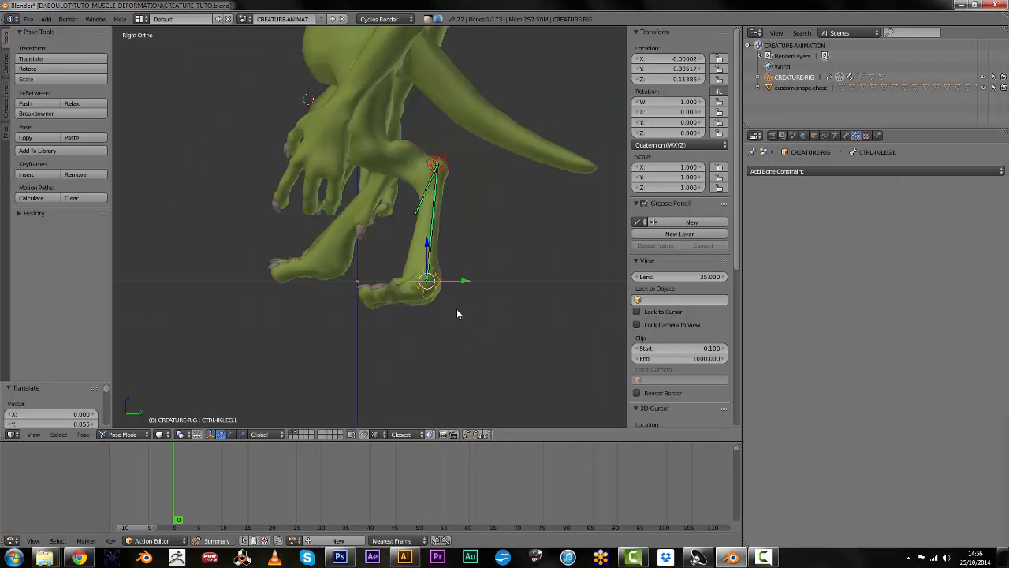
key(g)
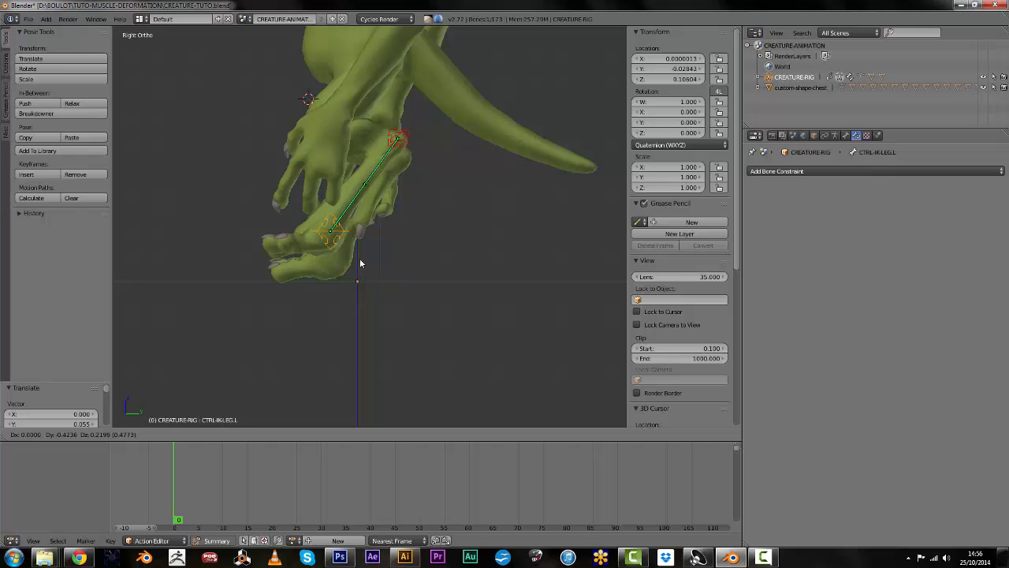
click(459, 332)
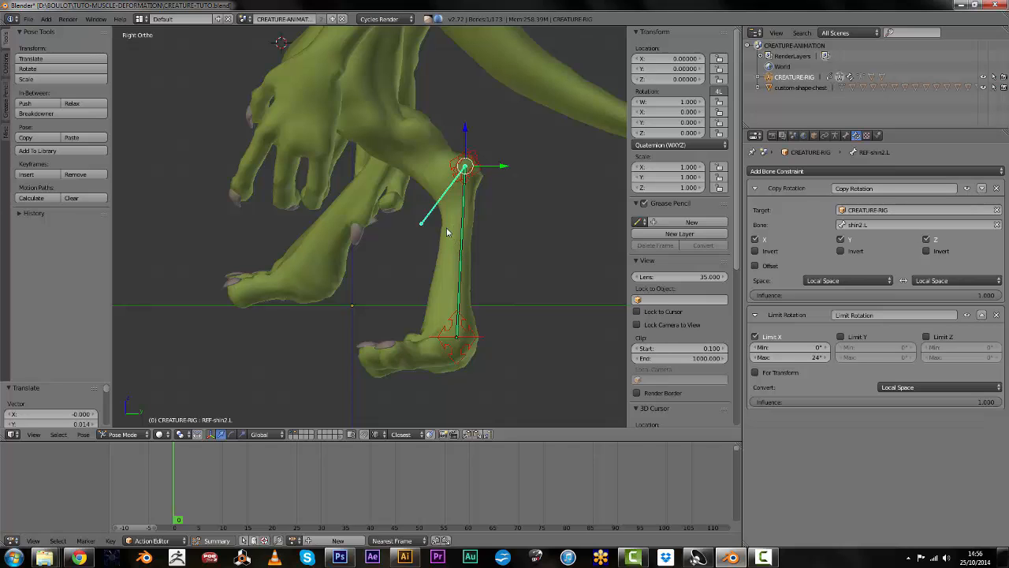
Sketch a double-headed Grease Pencil arrow marking the angle between REF-shin2.L and shin2.L, and view the leg from other angles
mouse_move(433, 215)
mouse_down()
mouse_move(461, 229)
mouse_move(452, 235)
mouse_up()
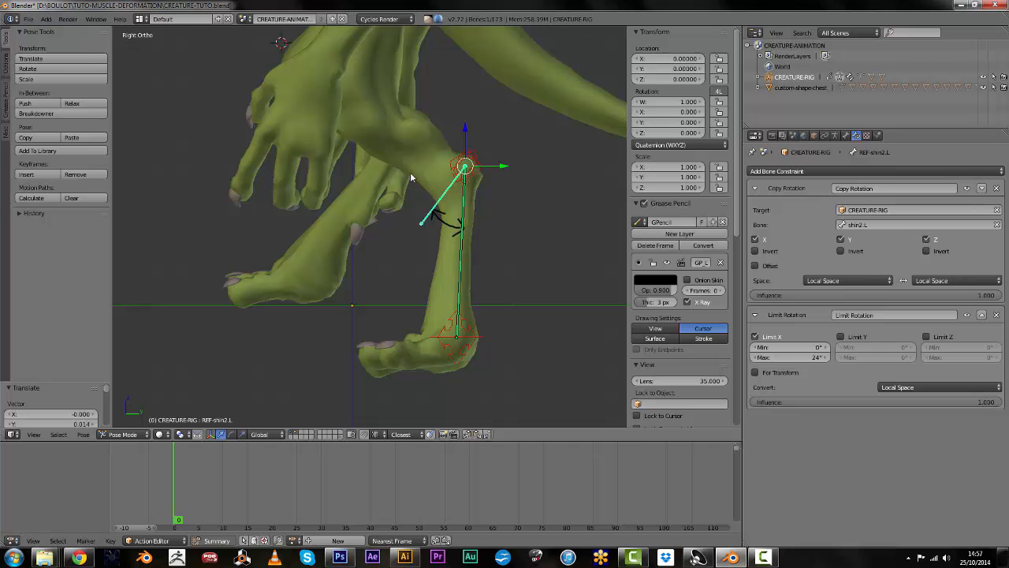
scroll(398, 285, down, 3)
middle_drag(423, 168, 368, 265)
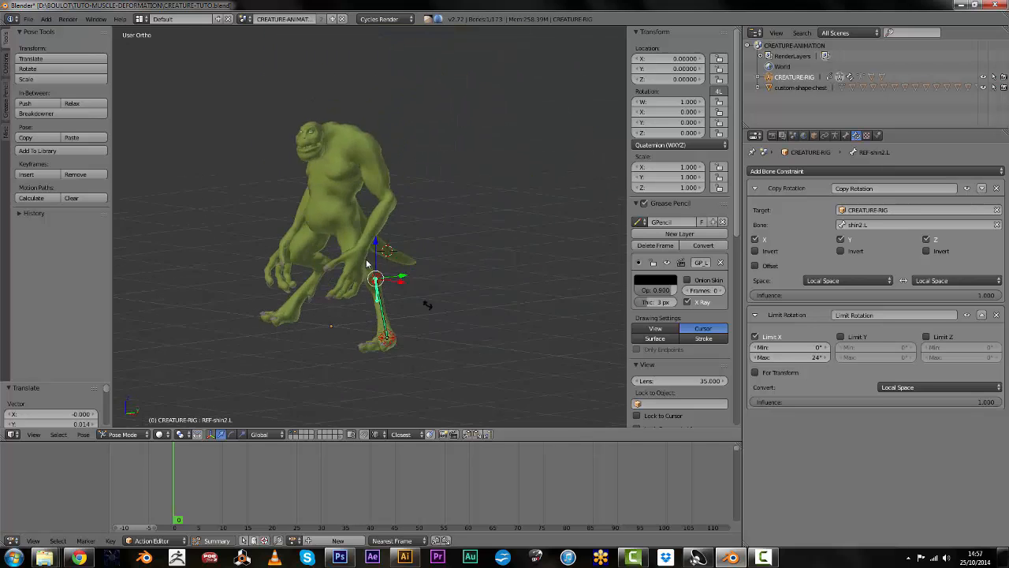
key(KP_1)
scroll(412, 268, up, 3)
middle_drag(432, 287, 331, 268)
scroll(413, 359, up, 2)
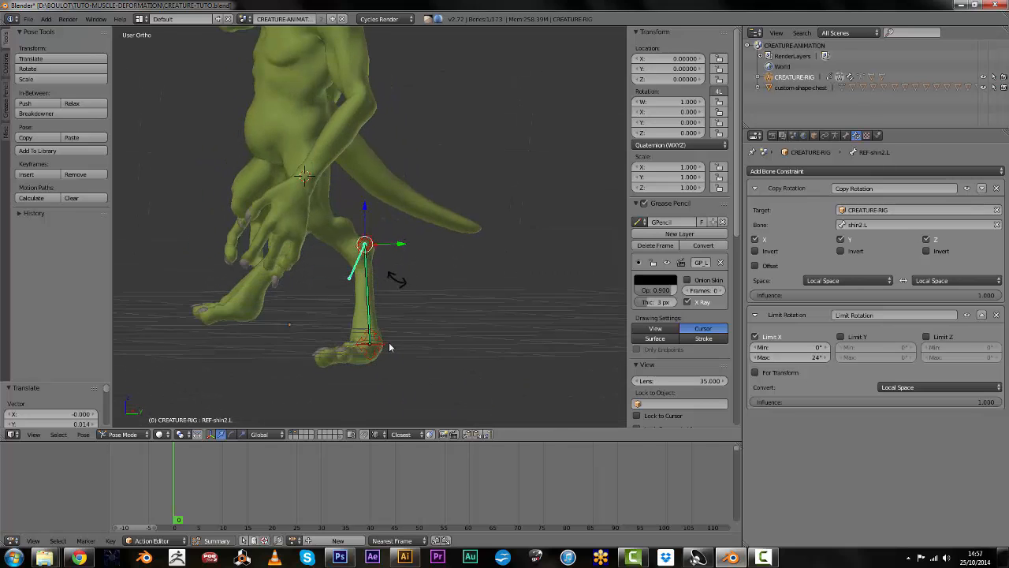
Raise the CTRL-IK-LEG.L control to about Y 0.321, Z 0.028 and unlink the Grease Pencil data
right_click(374, 354)
key(g)
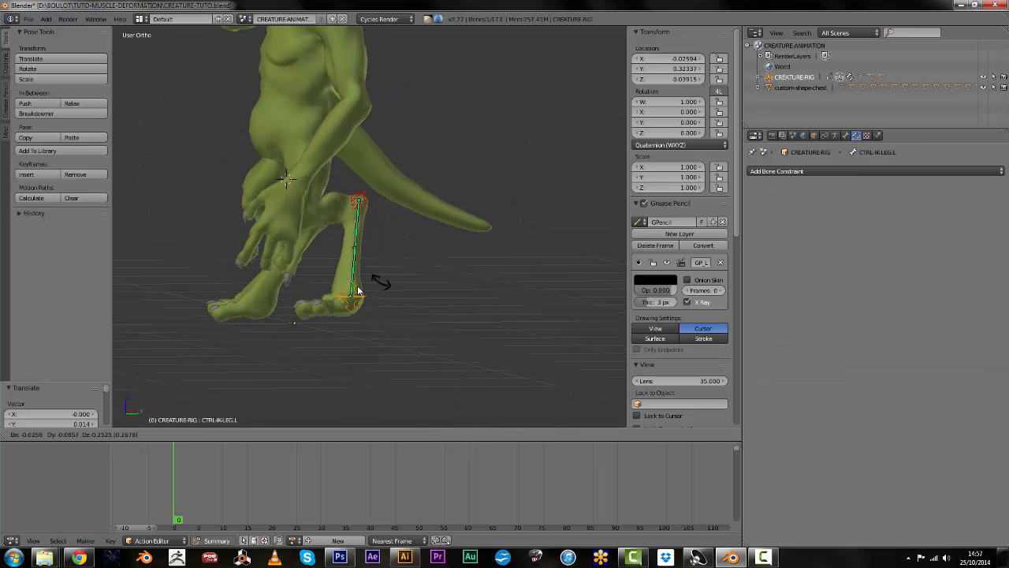
click(363, 304)
middle_drag(367, 306, 441, 301)
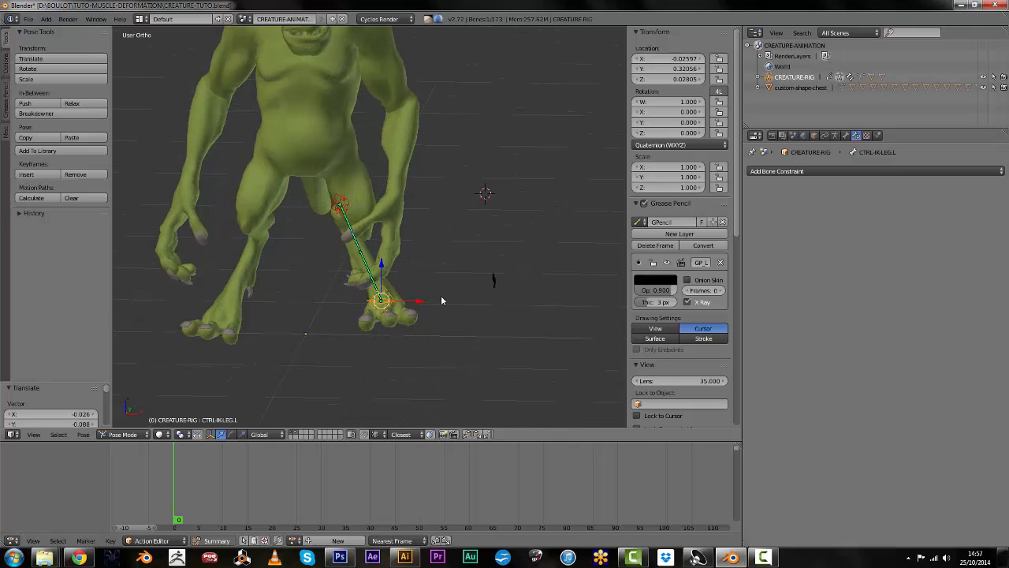
click(722, 221)
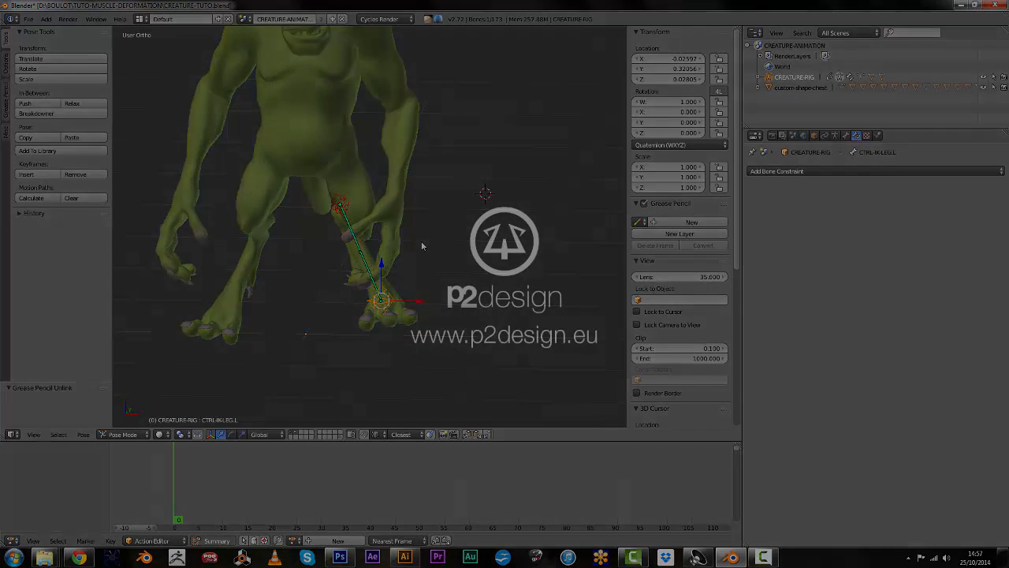